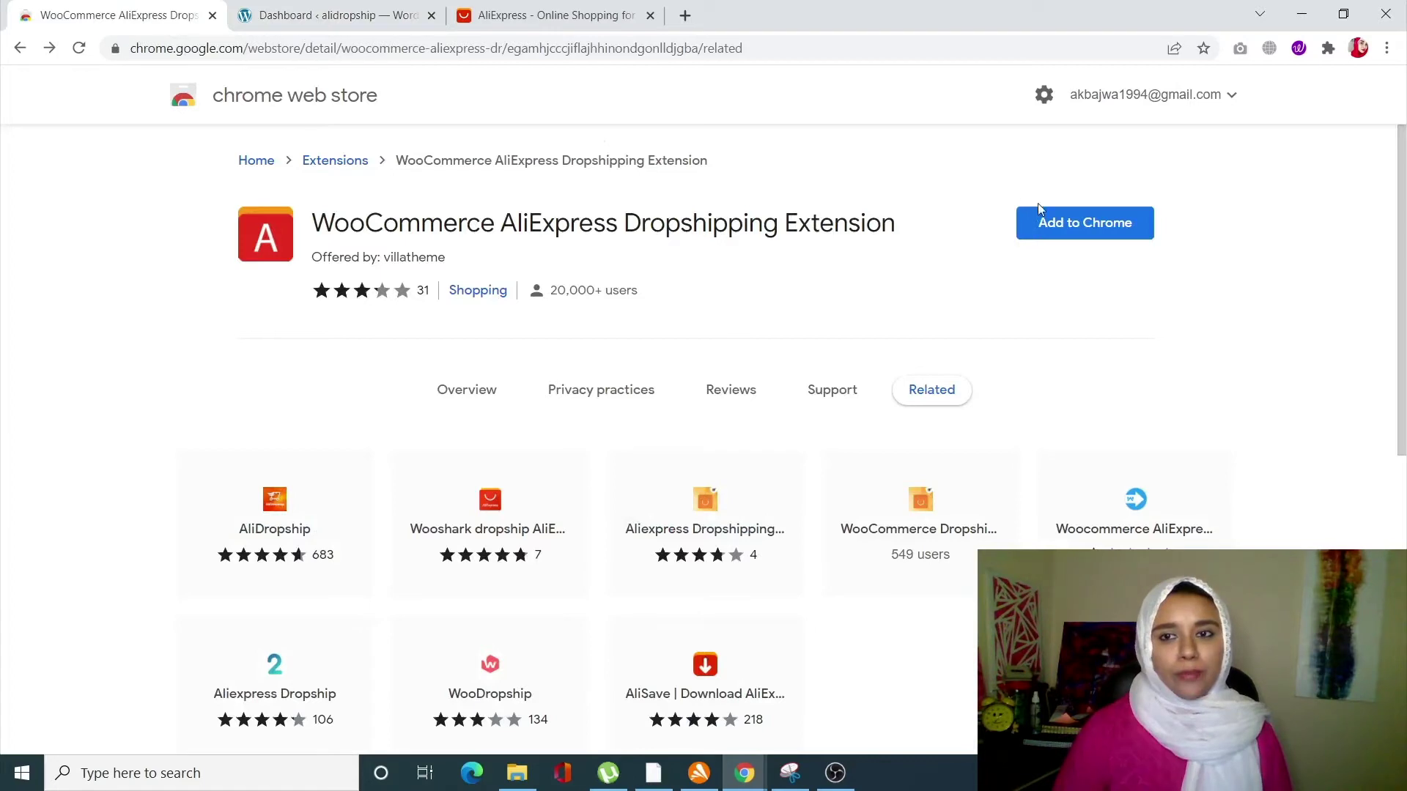
# Add the WooCommerce AliExpress Dropshipping Extension to Chrome and return to the AliExpress homepage.
pyautogui.click(1074, 242)
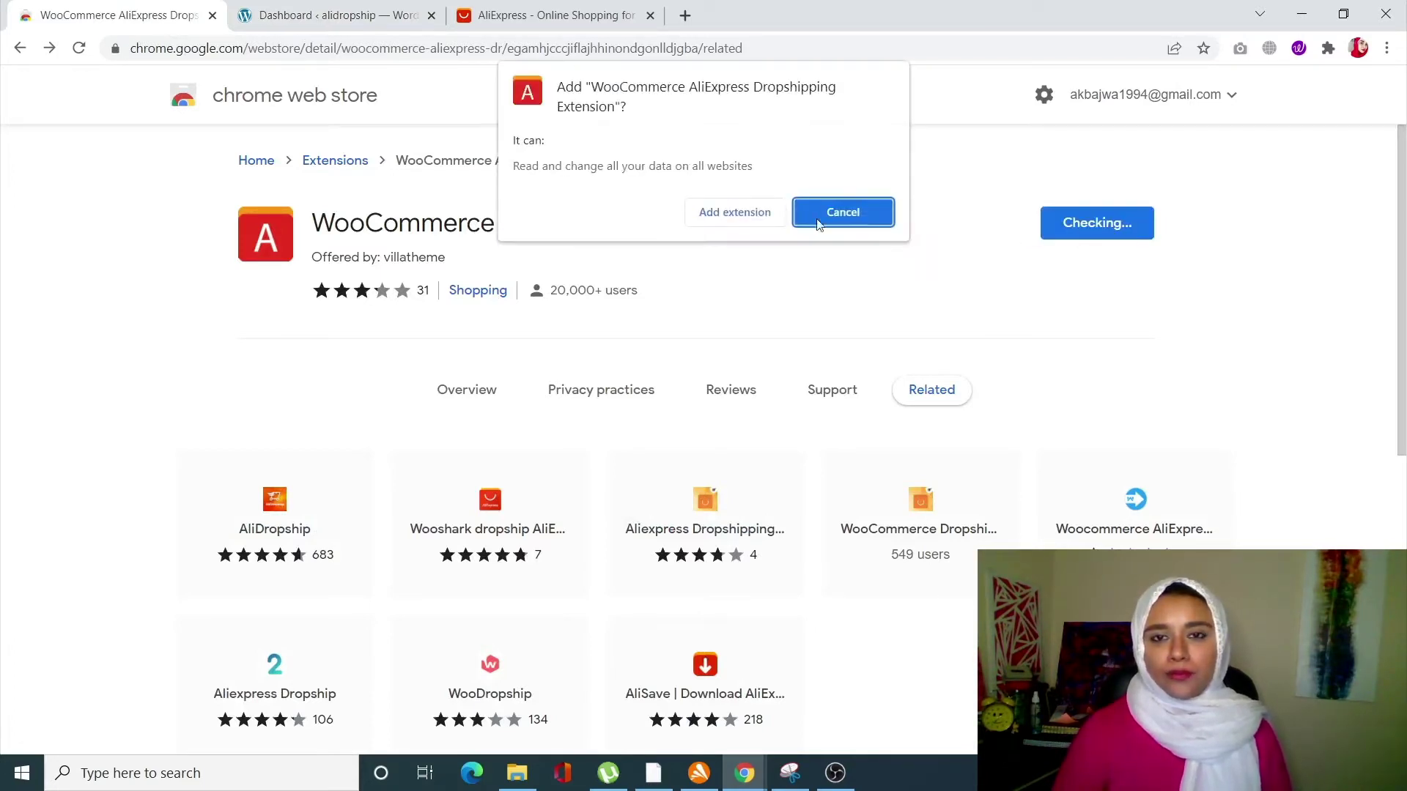
pyautogui.click(735, 213)
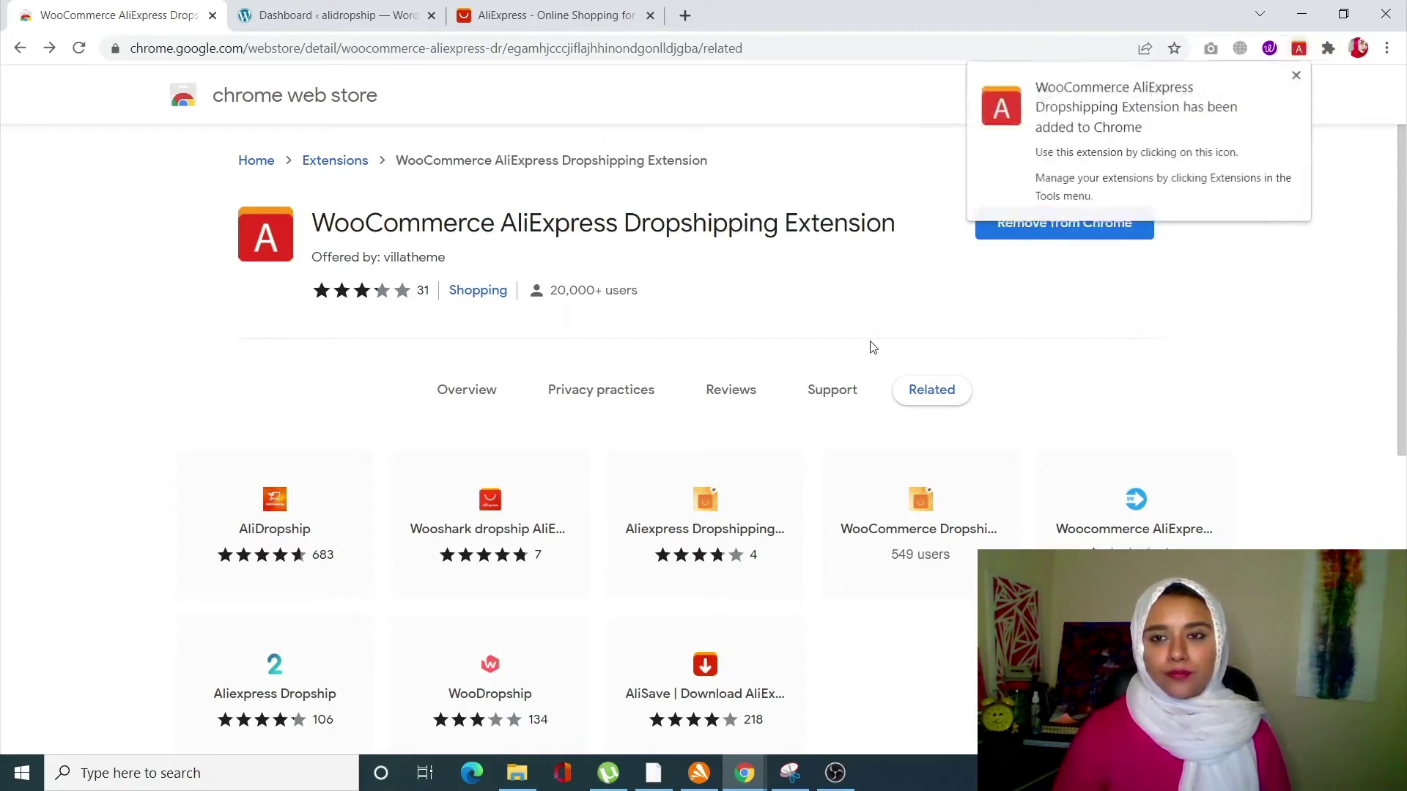
pyautogui.click(1297, 76)
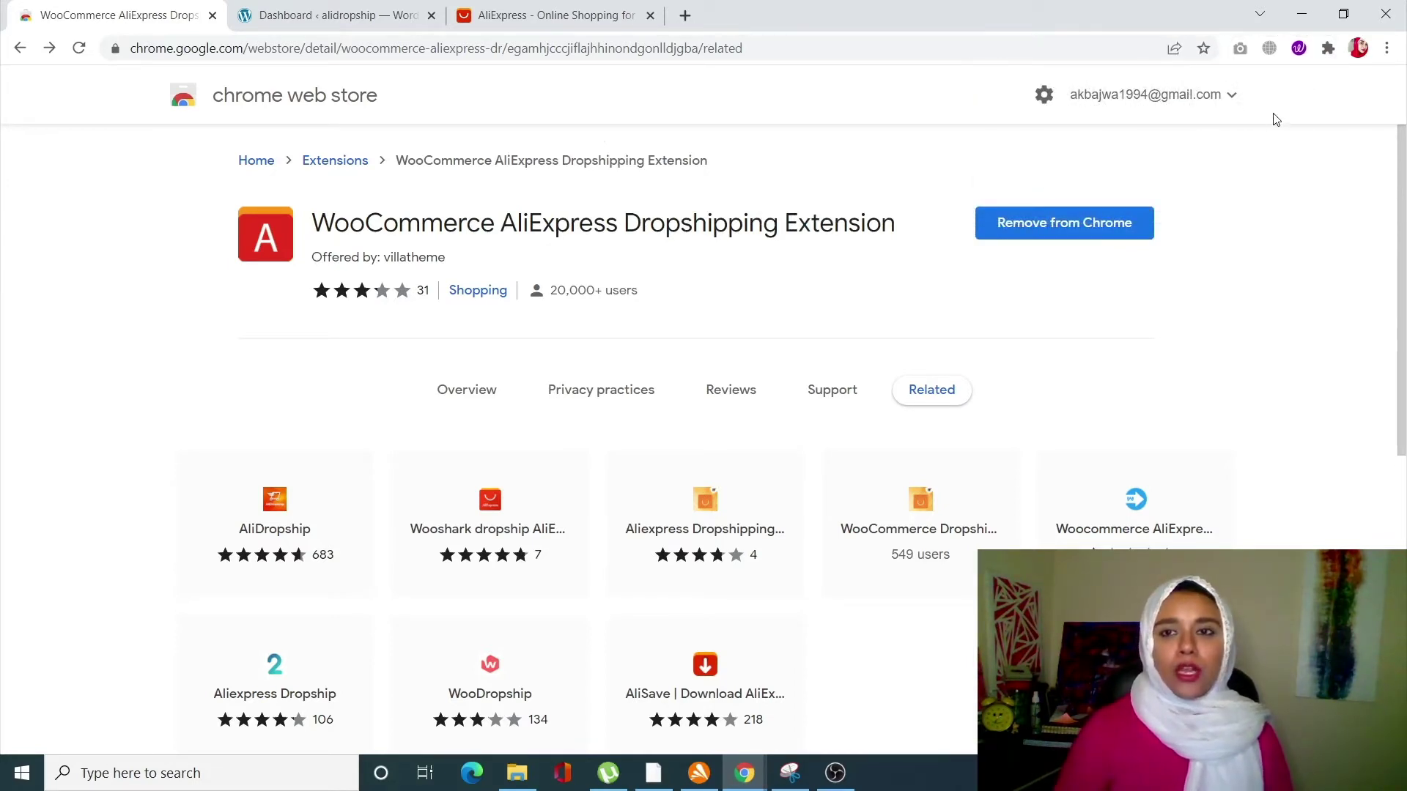
pyautogui.click(586, 14)
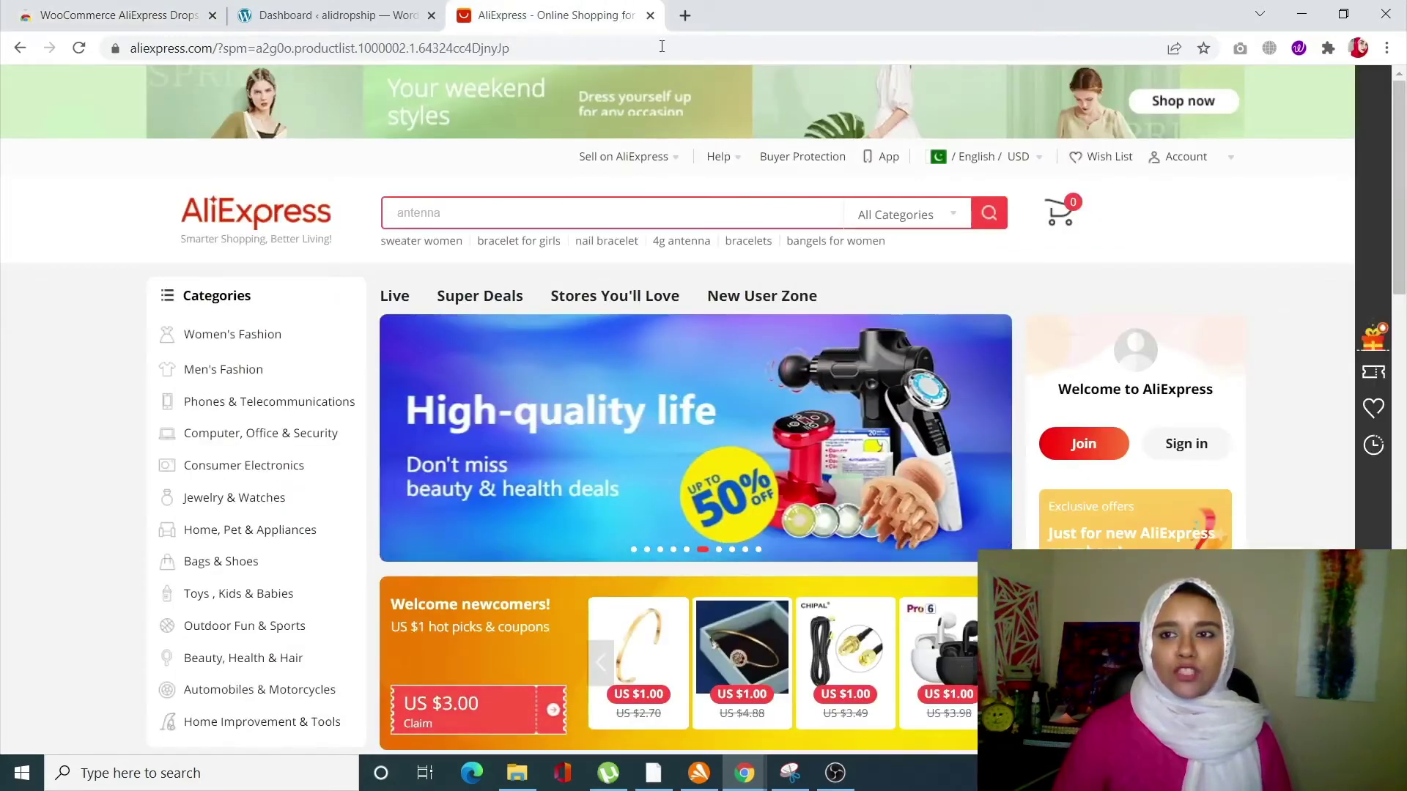
# Pin the dropshipping extension to the Chrome toolbar and bring up its settings popup.
pyautogui.click(1329, 47)
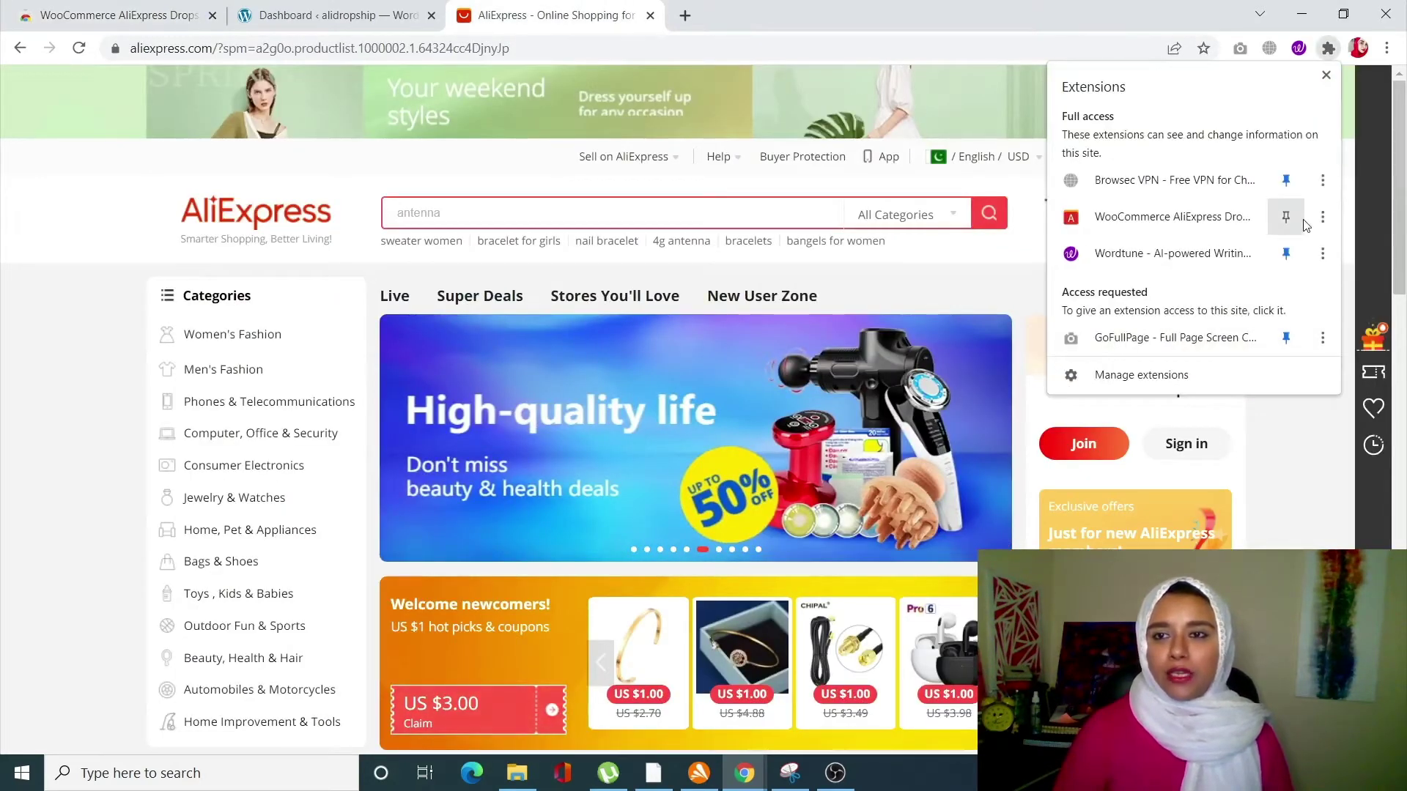
pyautogui.click(1286, 217)
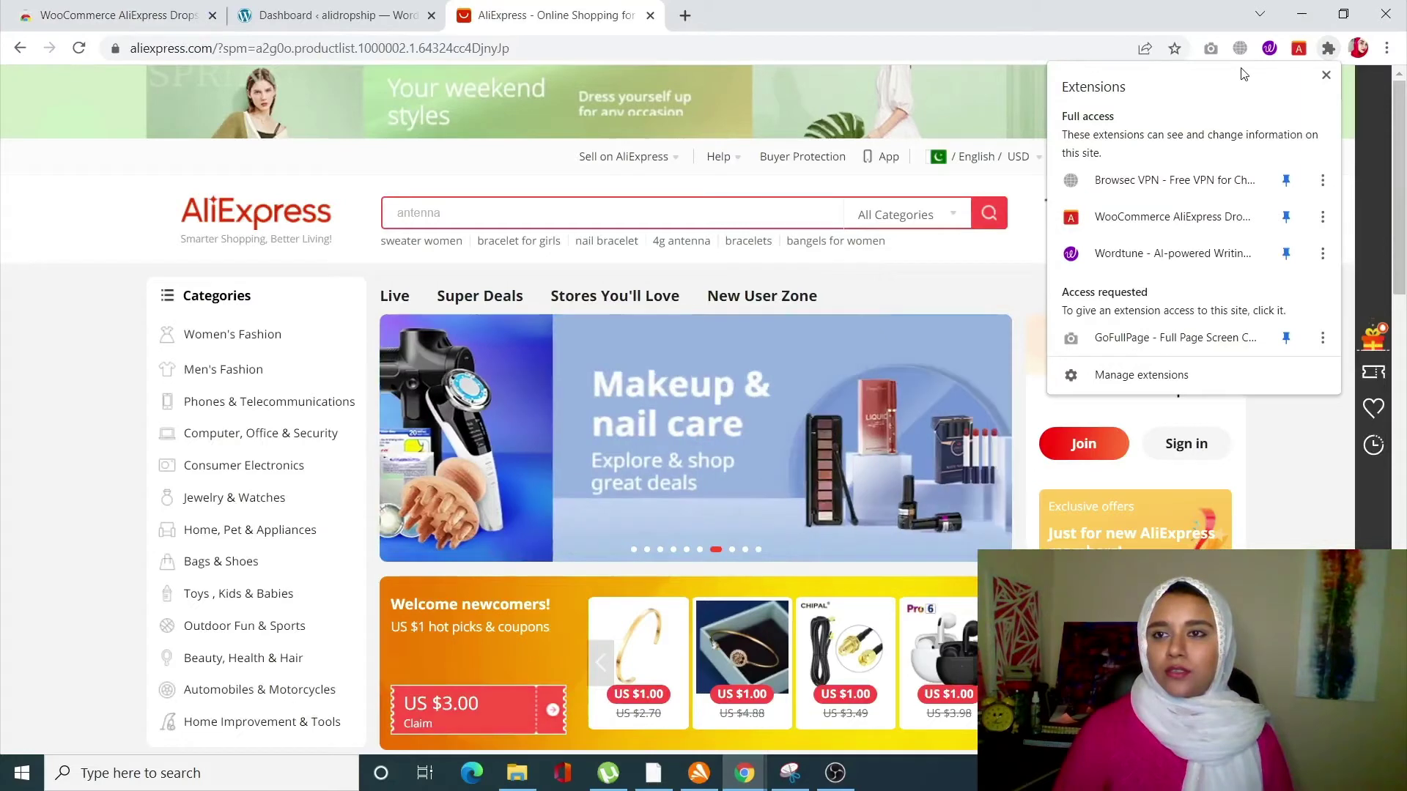
pyautogui.click(1296, 56)
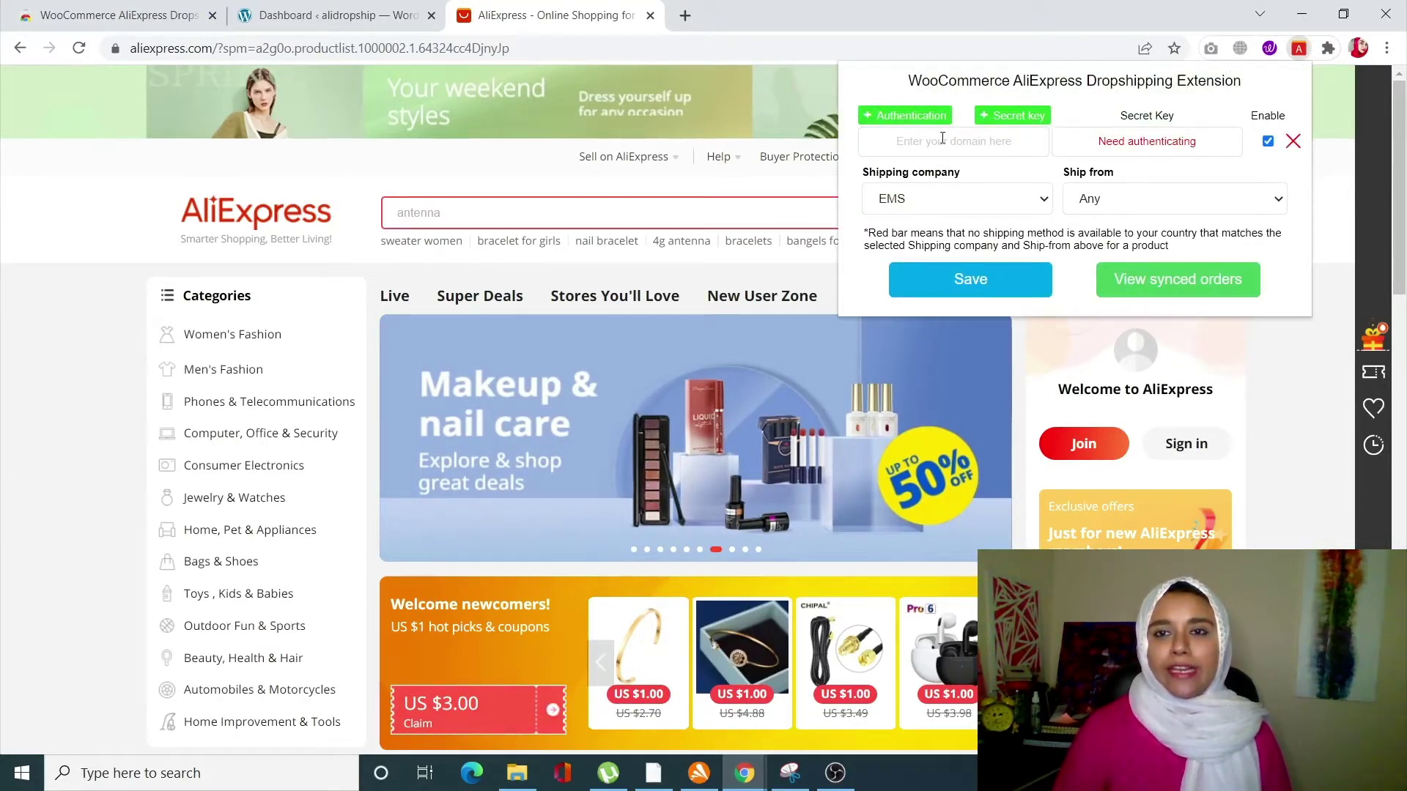
# Paste the store domain from WordPress into the extension and approve the store authentication request.
pyautogui.click(278, 21)
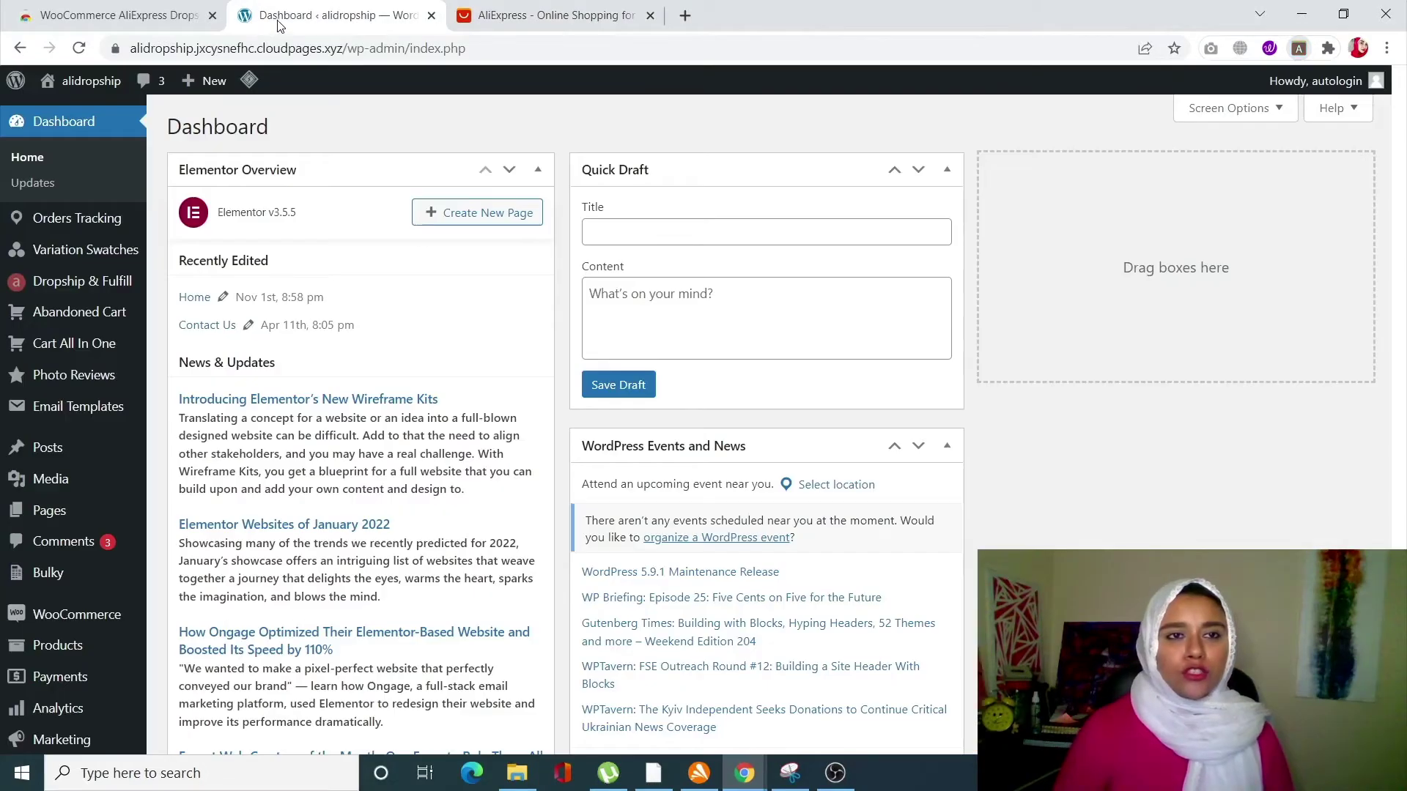
pyautogui.moveTo(339, 48); pyautogui.dragTo(24, 56)
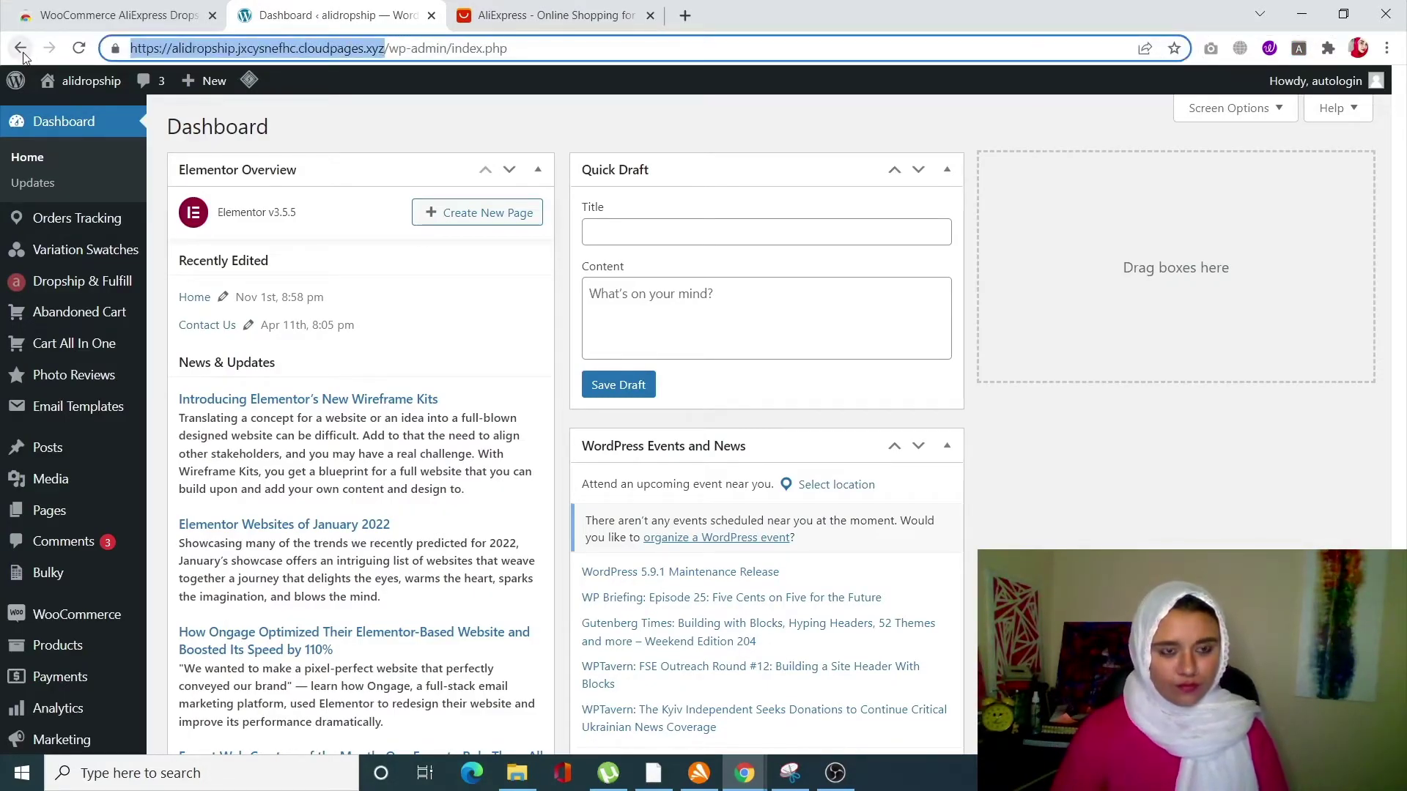
pyautogui.click(526, 10)
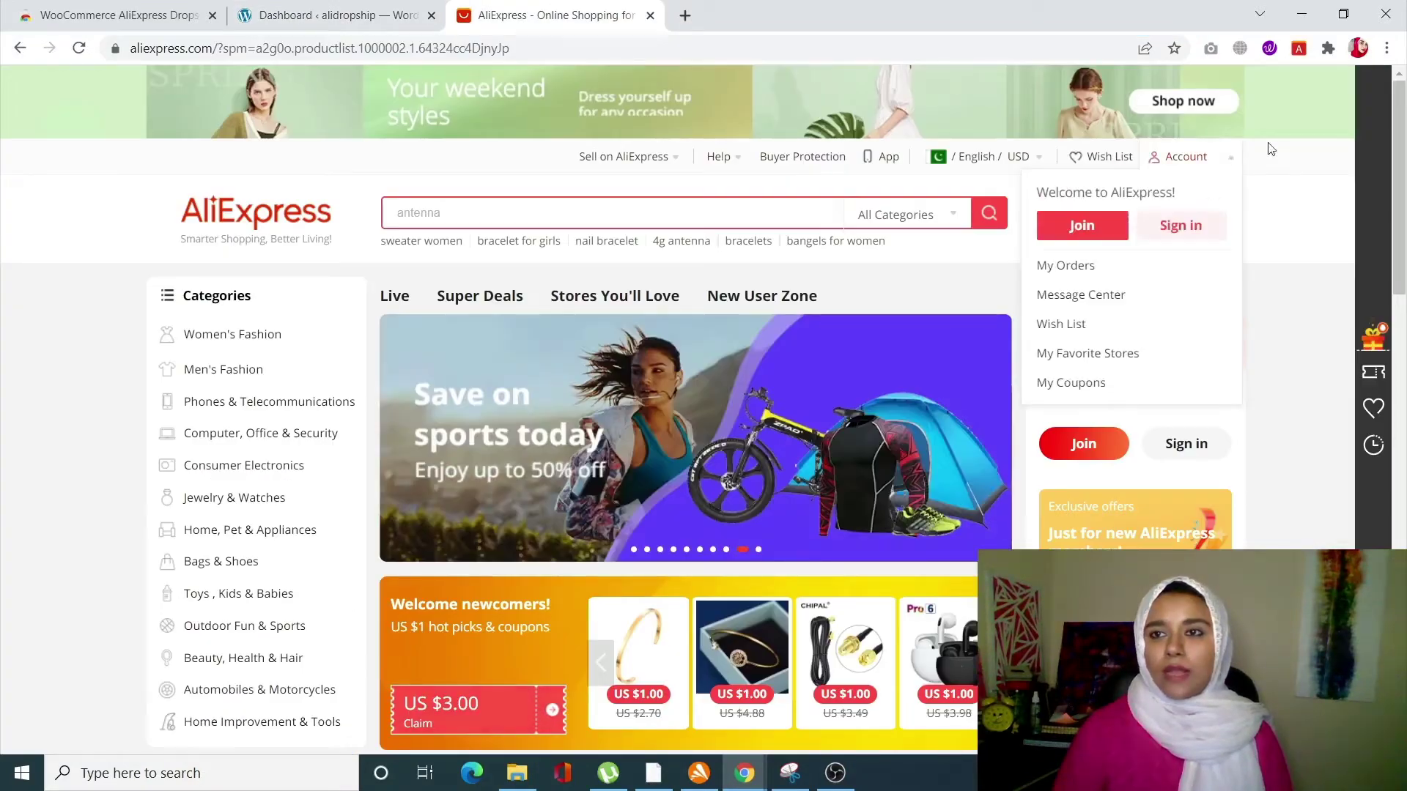
pyautogui.click(1017, 143)
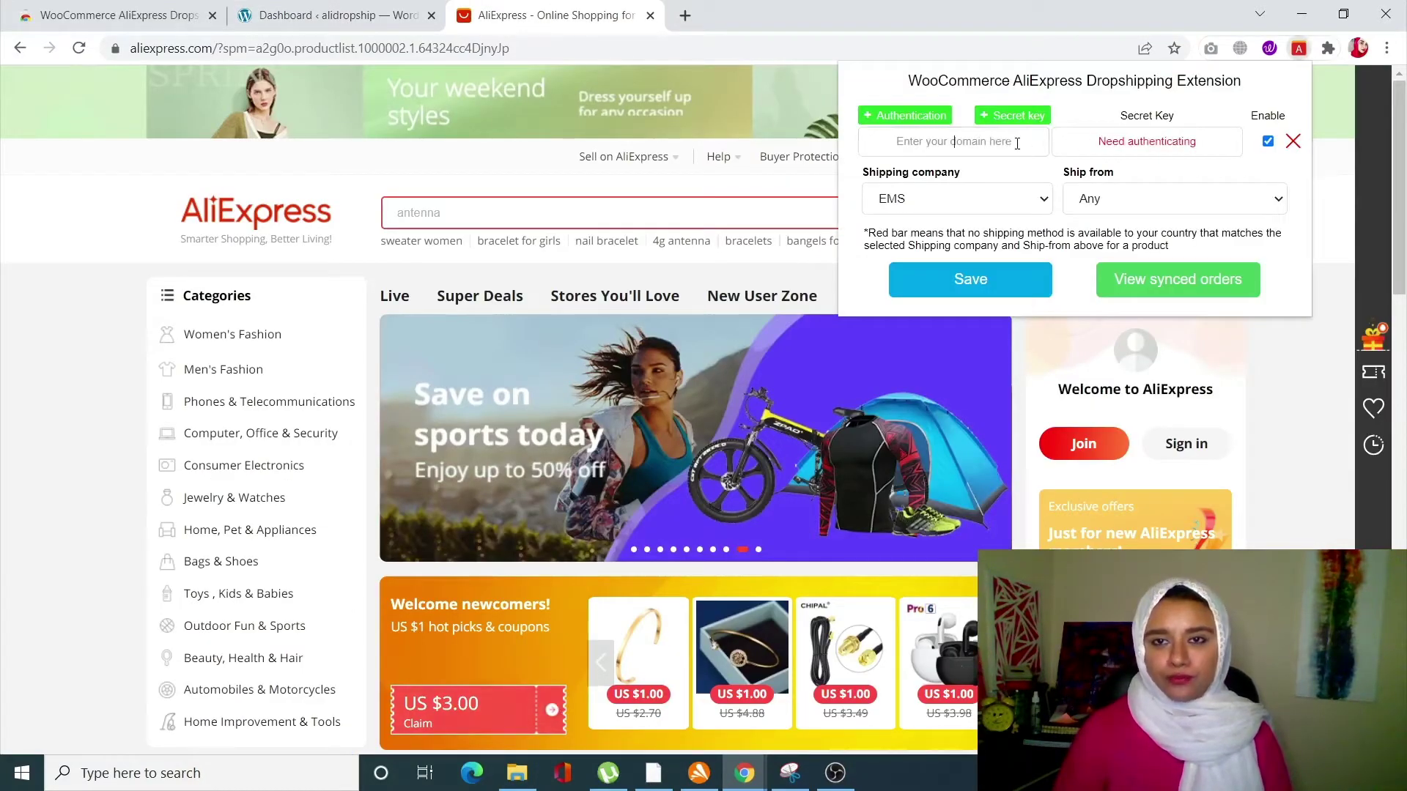
pyautogui.hotkey('ctrl', 'v')
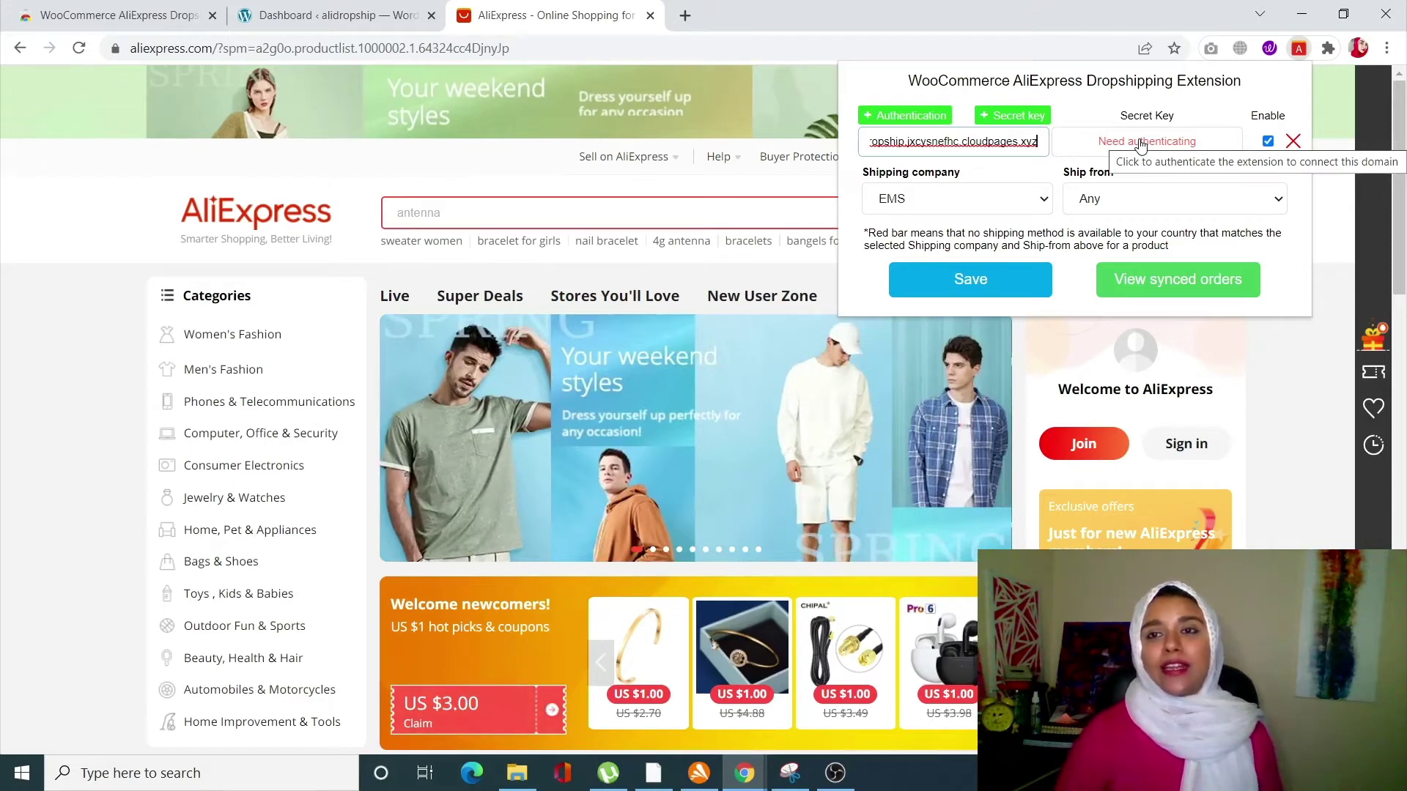
pyautogui.click(1140, 143)
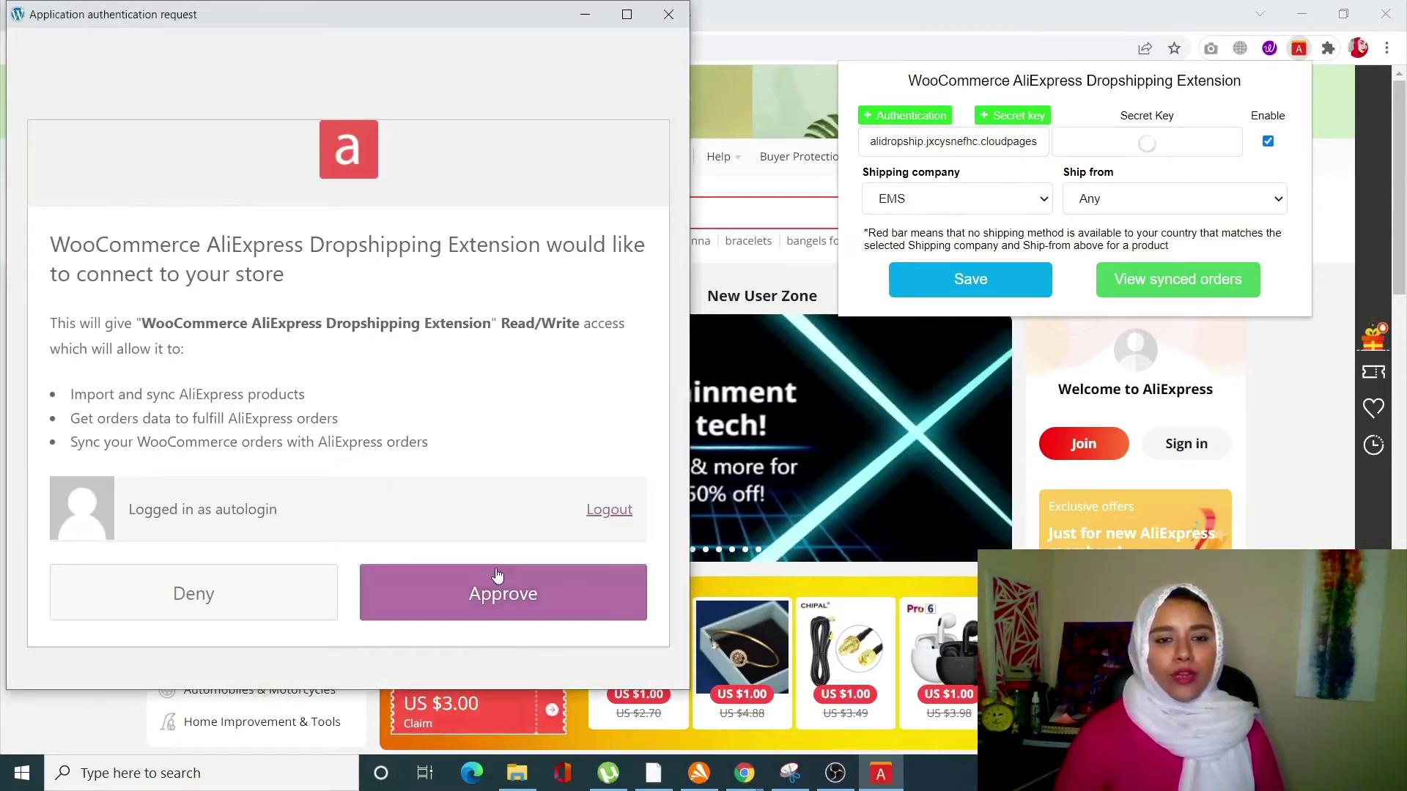
pyautogui.click(484, 586)
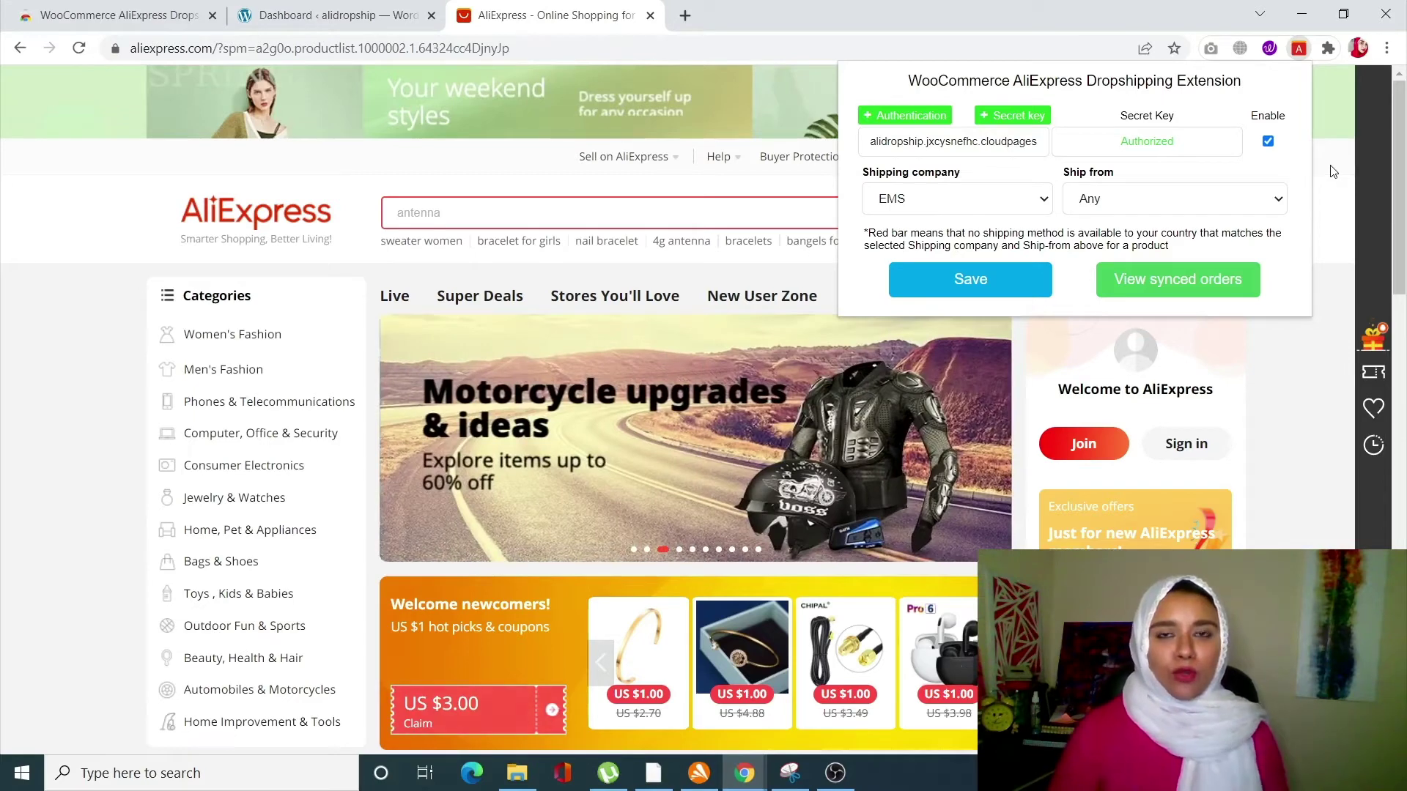
# Open AliExpress's Jewelry & Watches category from the Categories sidebar and browse the listing.
pyautogui.click(1332, 170)
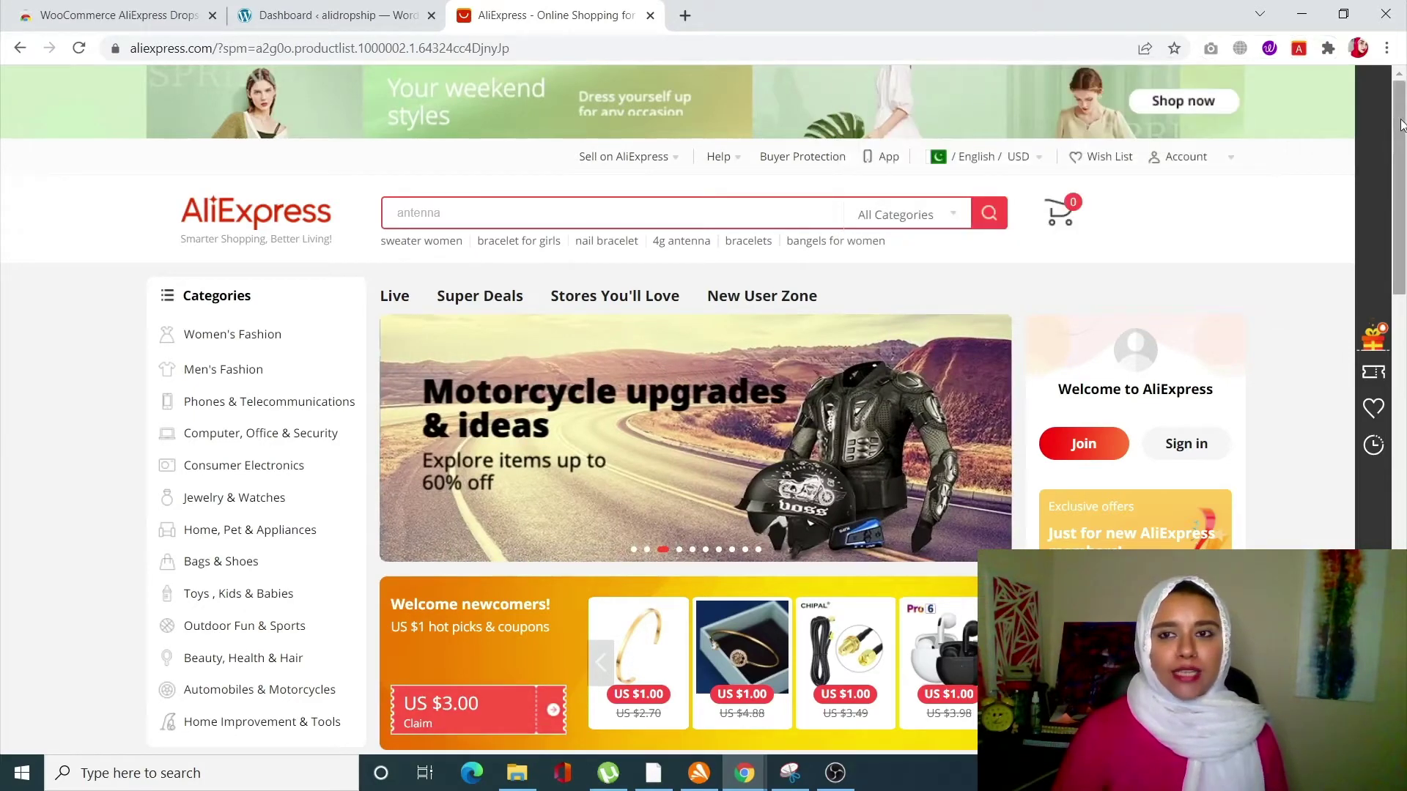
pyautogui.scroll(-2, 26, 314)
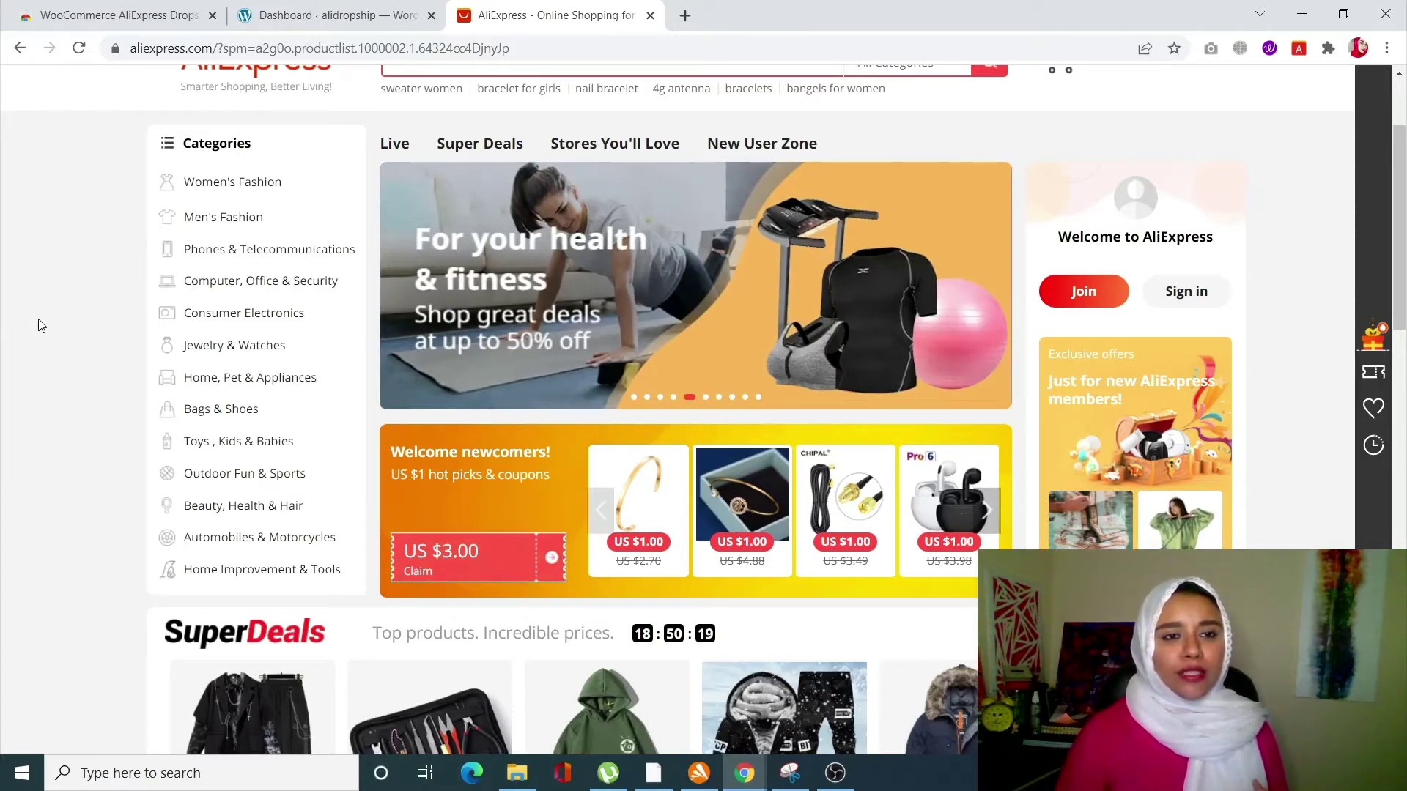
pyautogui.click(208, 355)
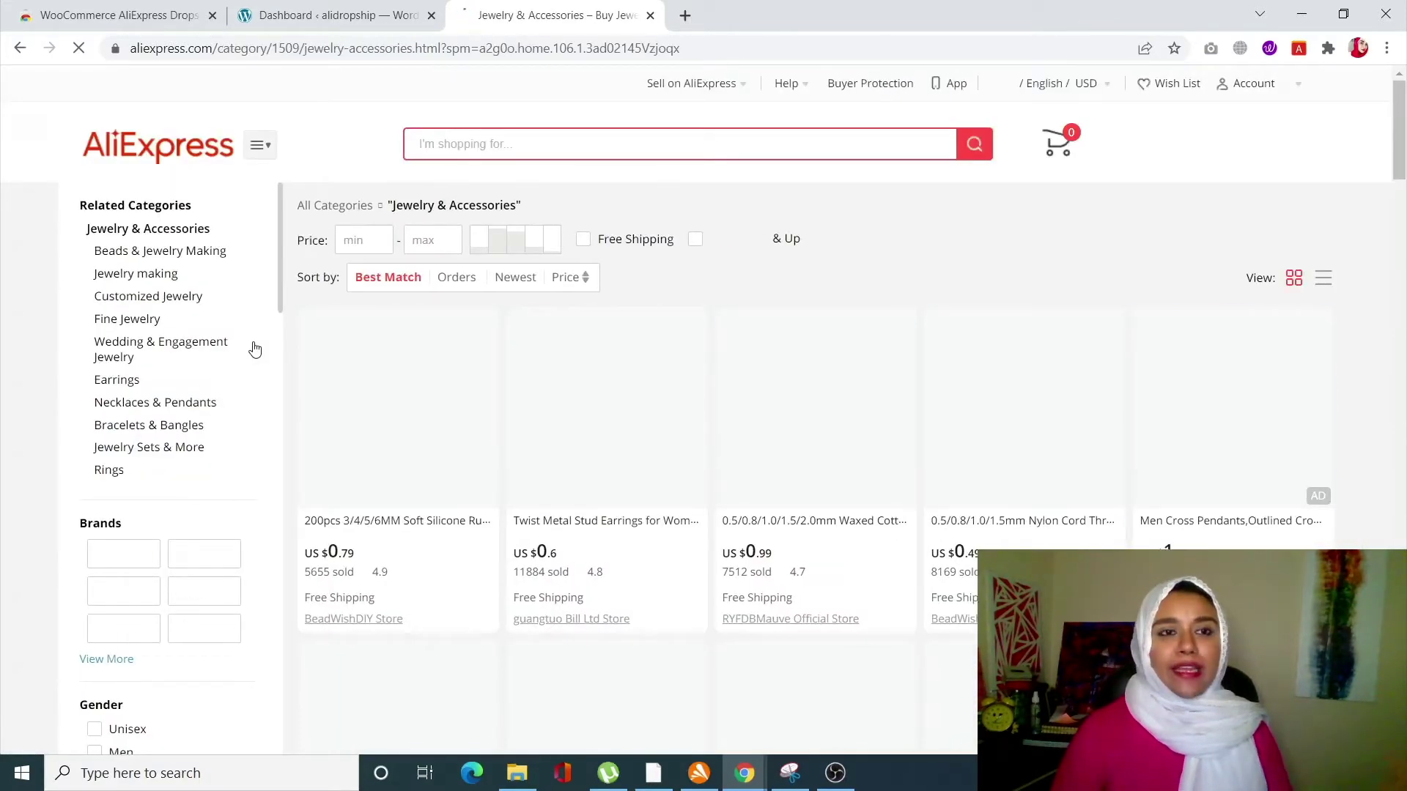
pyautogui.scroll(-1, 254, 350)
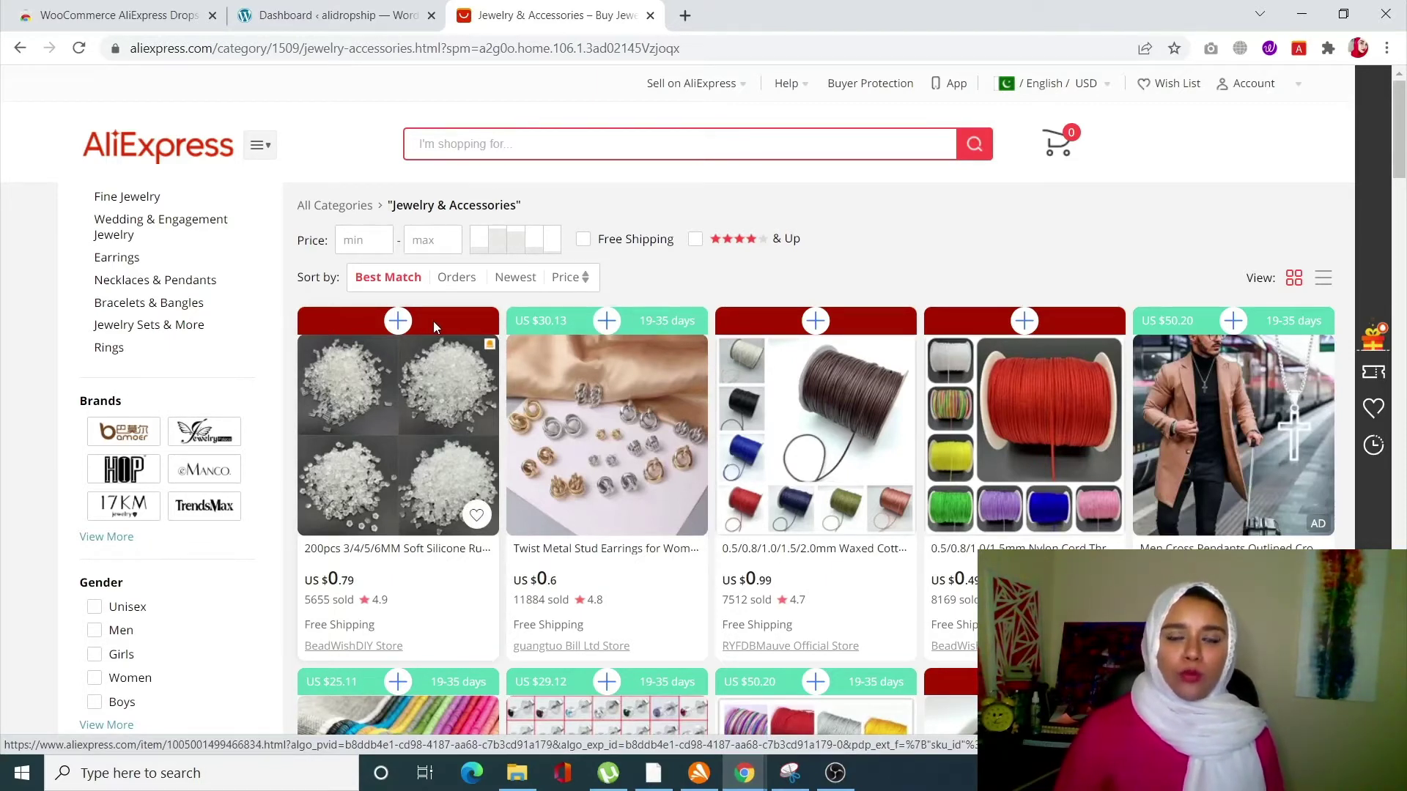
# Queue the stud earrings, nylon cord and piercing gun for import, then open the clay beads page.
pyautogui.click(606, 320)
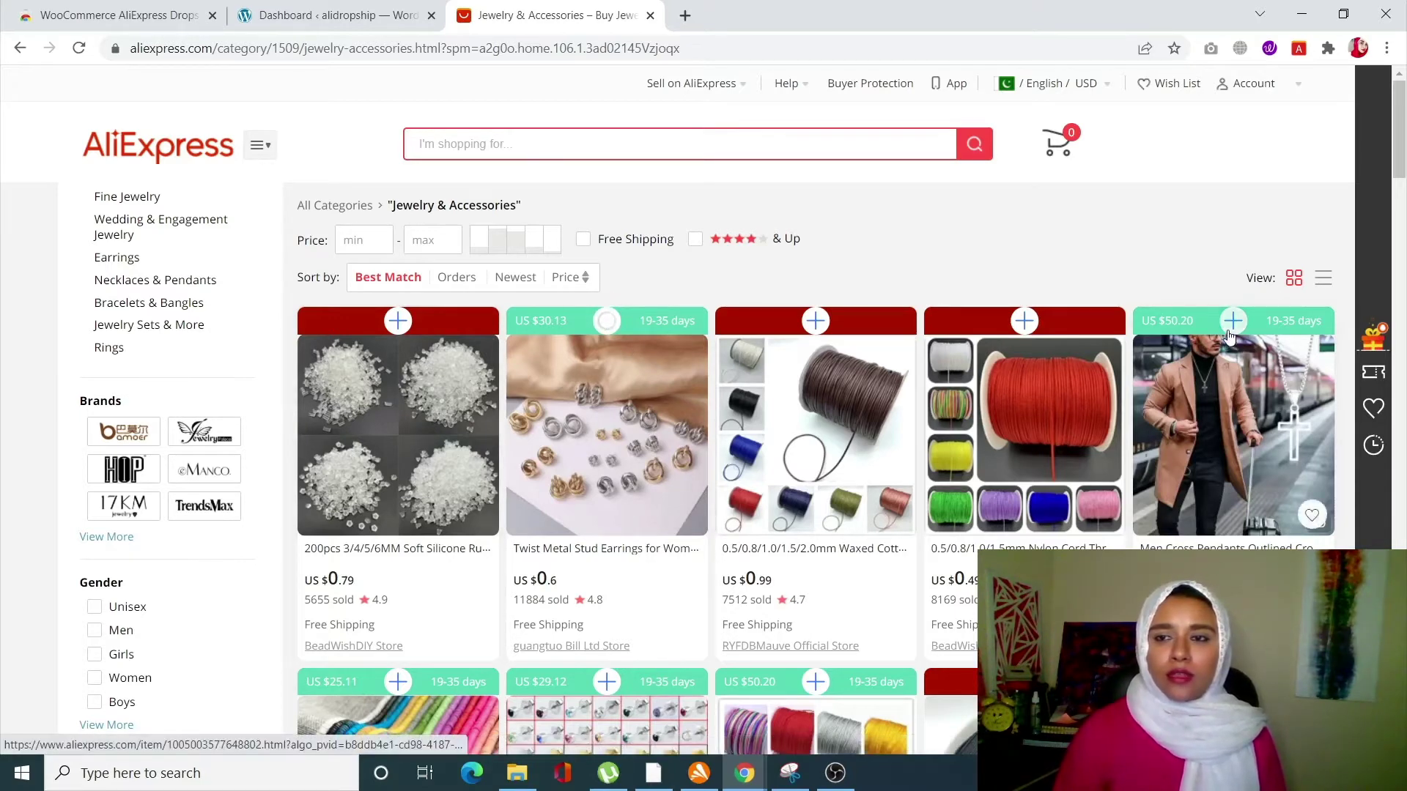
pyautogui.scroll(-5, 1099, 352)
pyautogui.scroll(2, 830, 379)
pyautogui.click(815, 376)
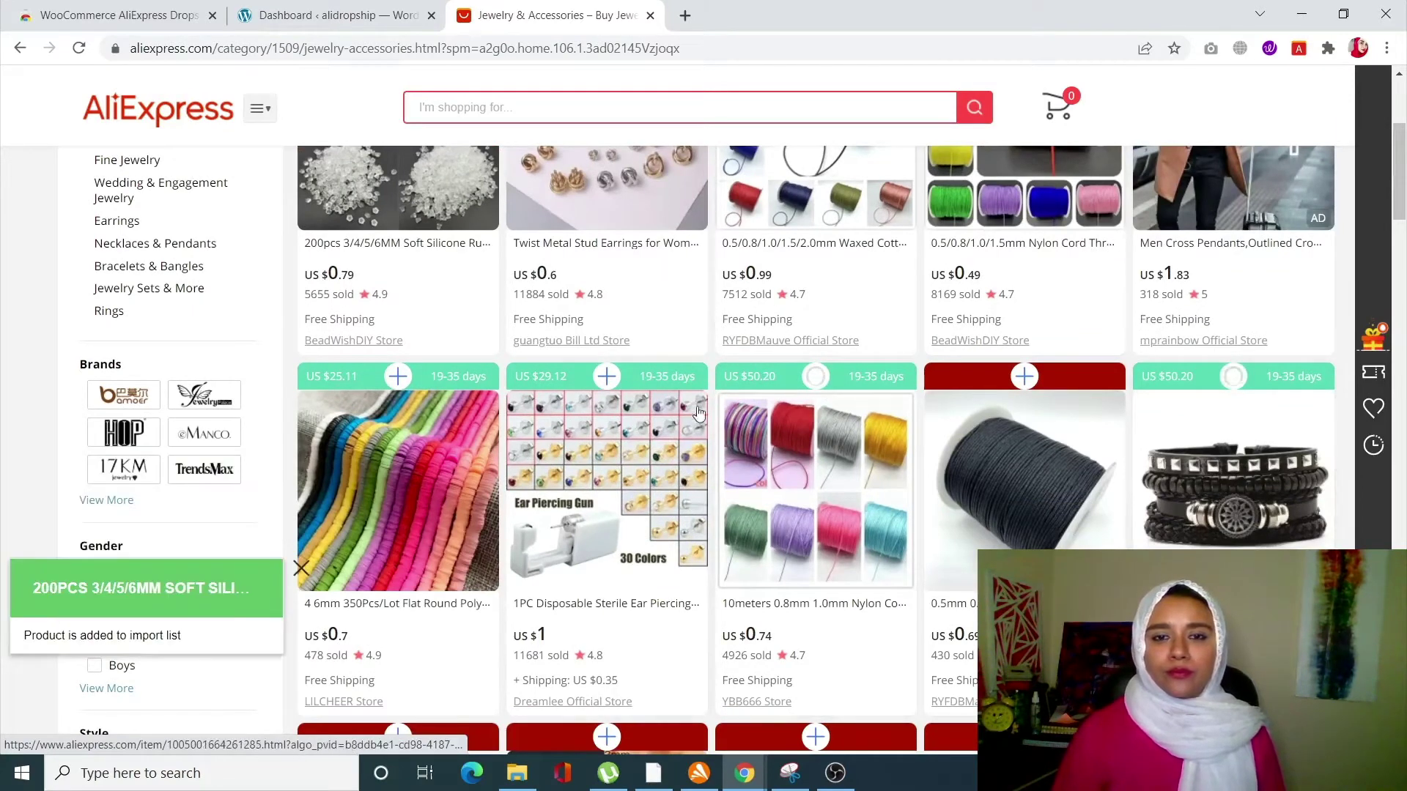
pyautogui.click(607, 375)
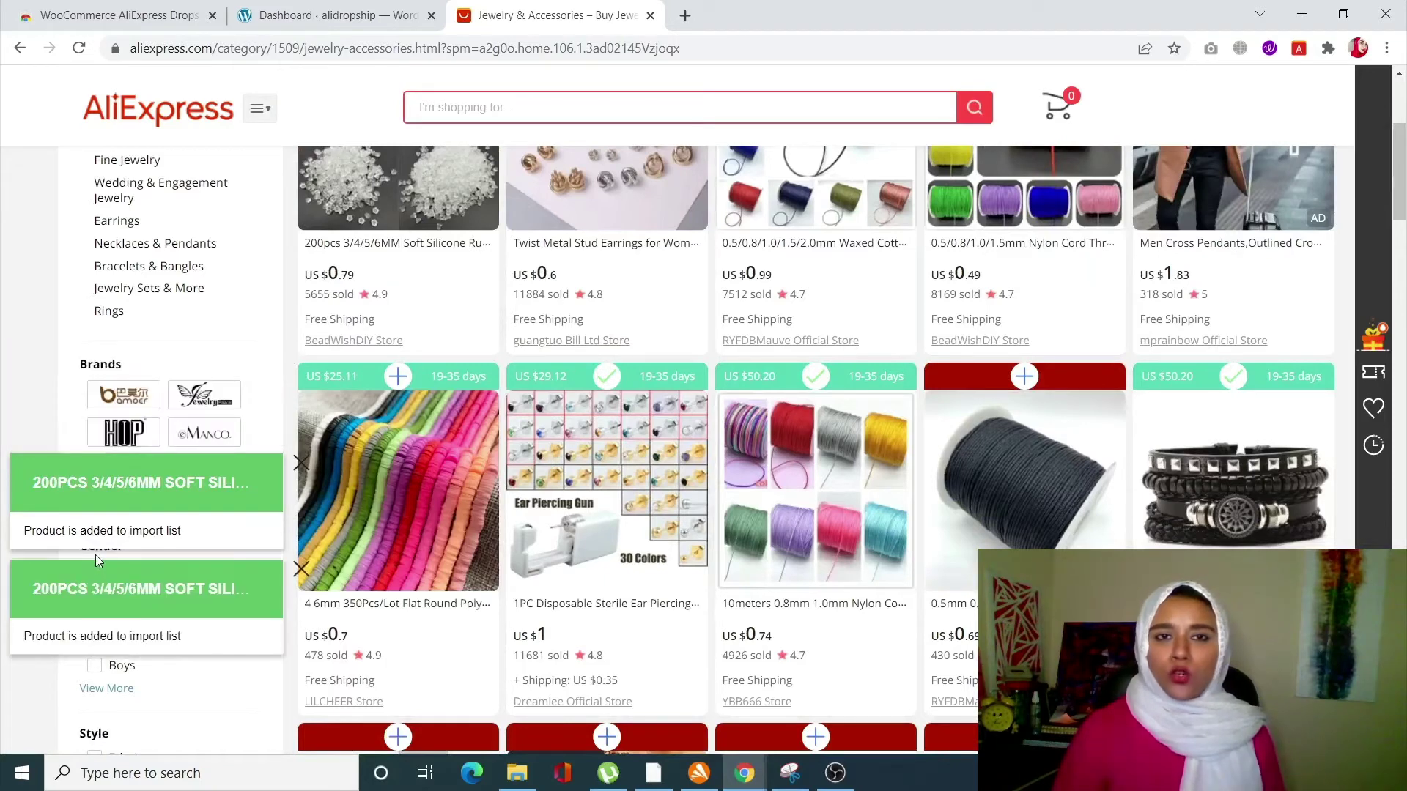
pyautogui.click(423, 454)
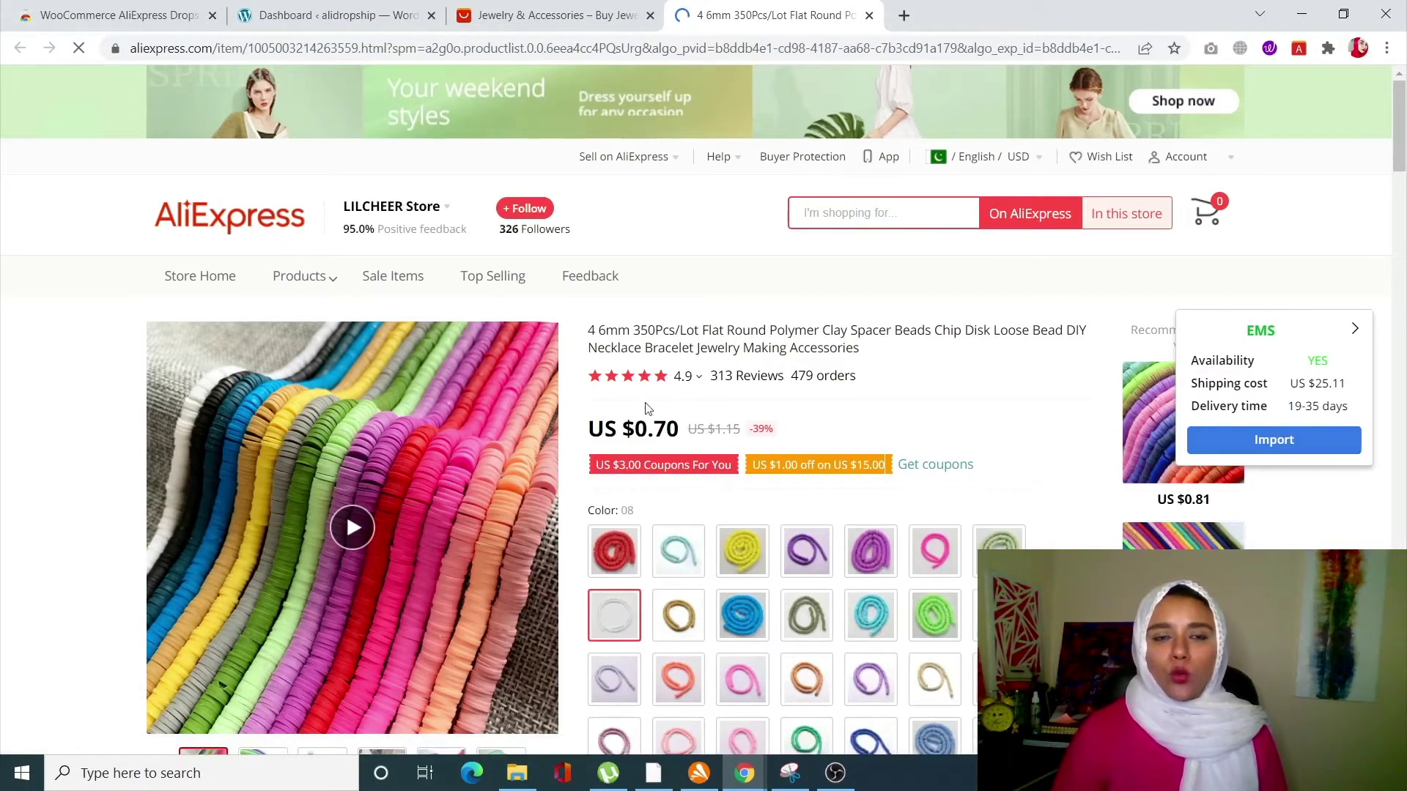
# Import the 4mm flat round polymer clay beads with EMS shipping at US $25.11.
pyautogui.click(1303, 440)
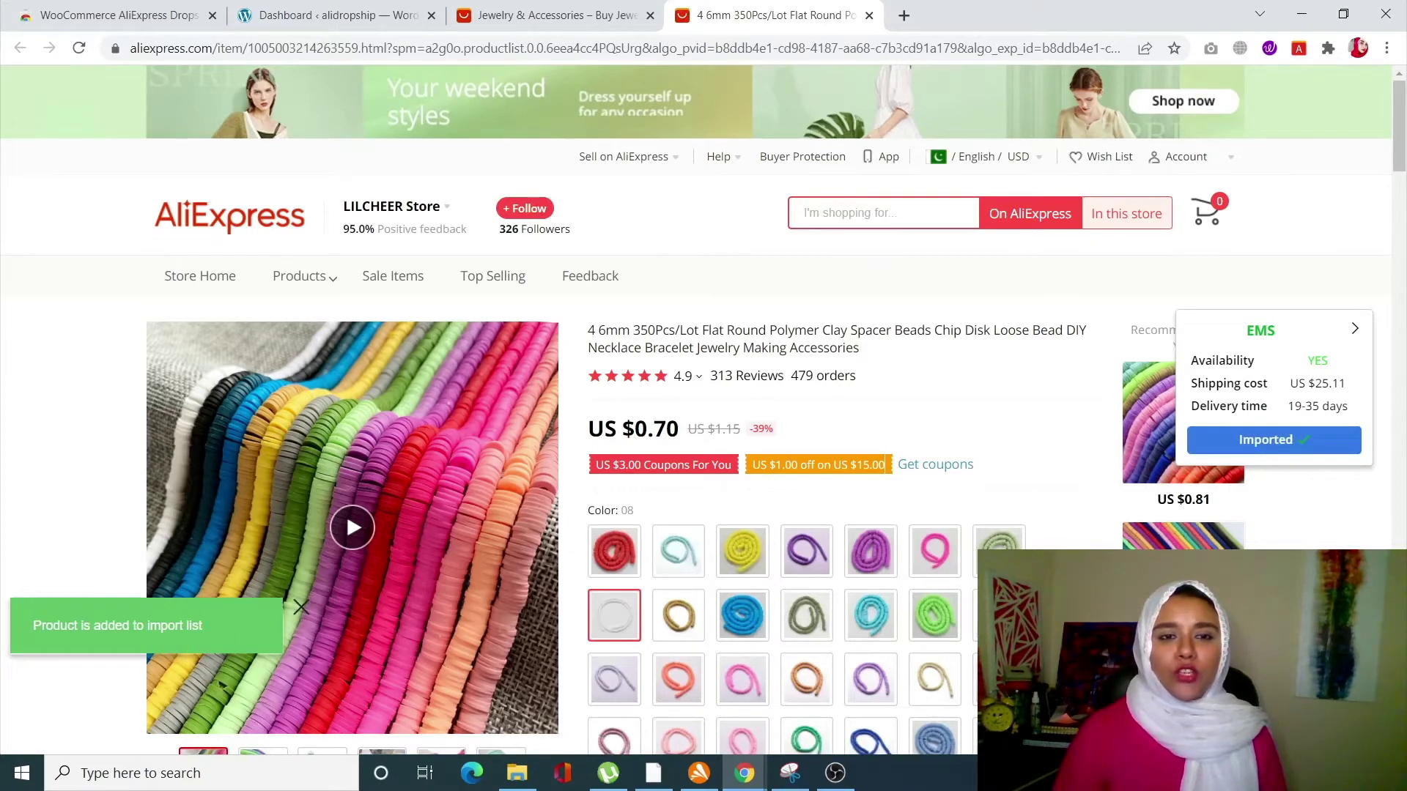
pyautogui.scroll(-5, 704, 411)
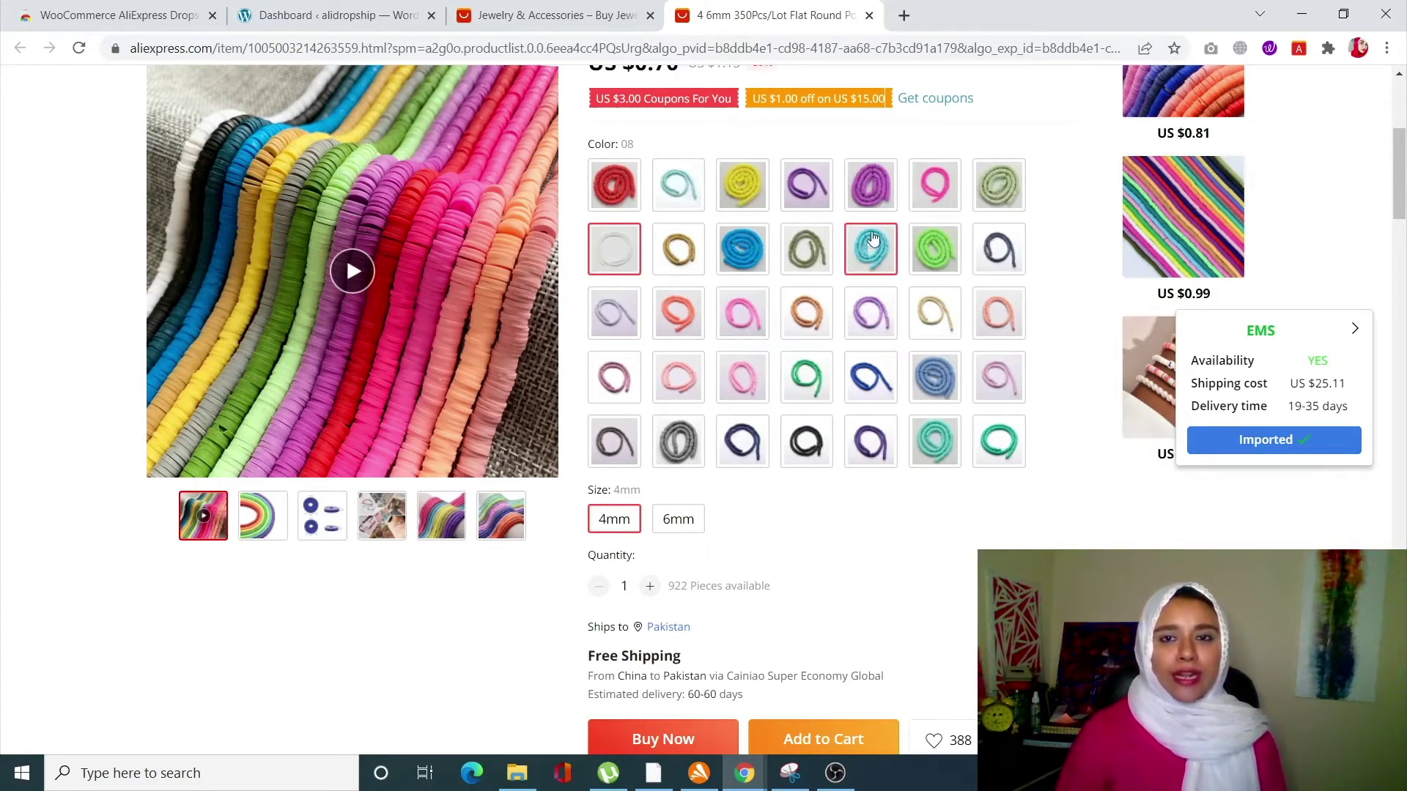
pyautogui.scroll(4, 841, 344)
pyautogui.scroll(1, 841, 344)
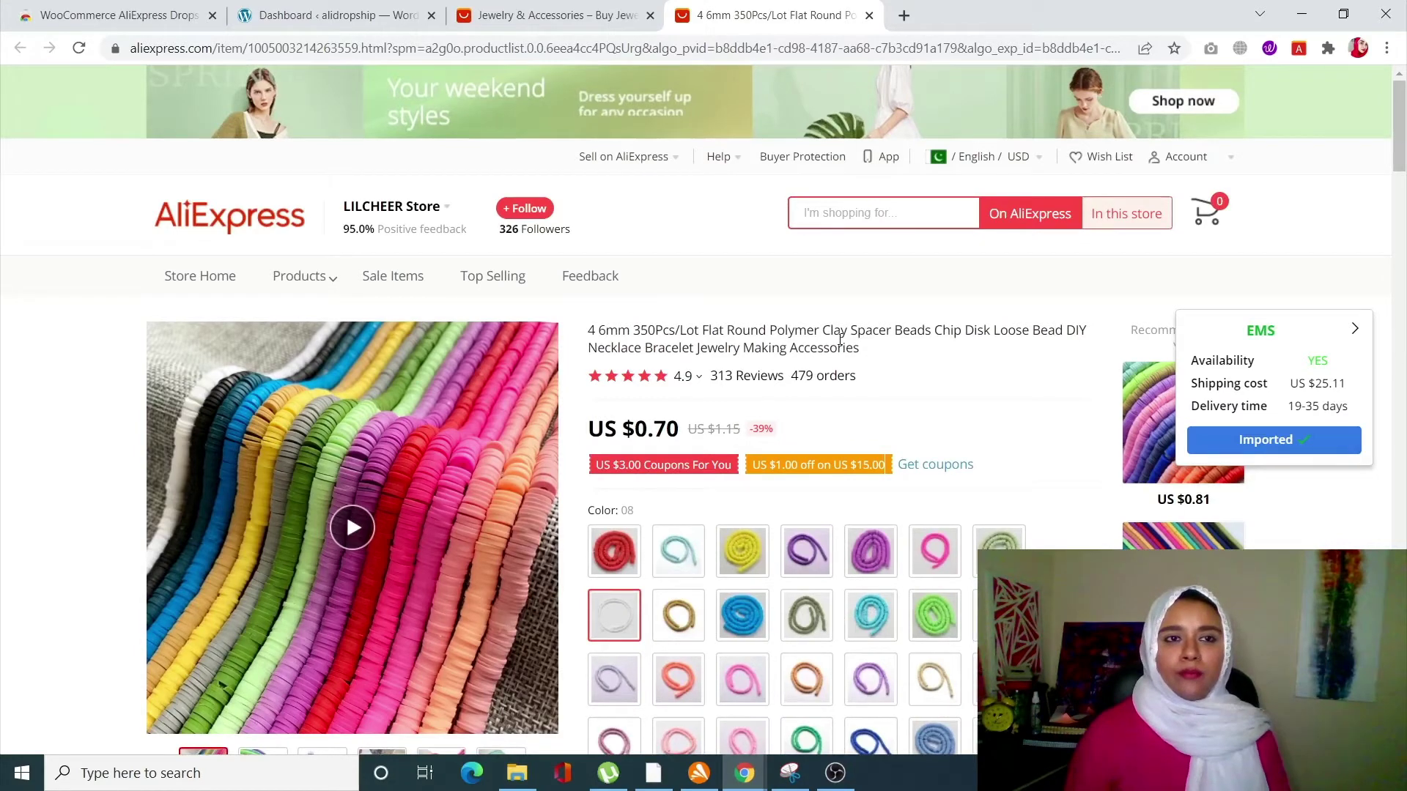
# Open the Dropship & Fulfill Import List in the WordPress dashboard.
pyautogui.click(291, 8)
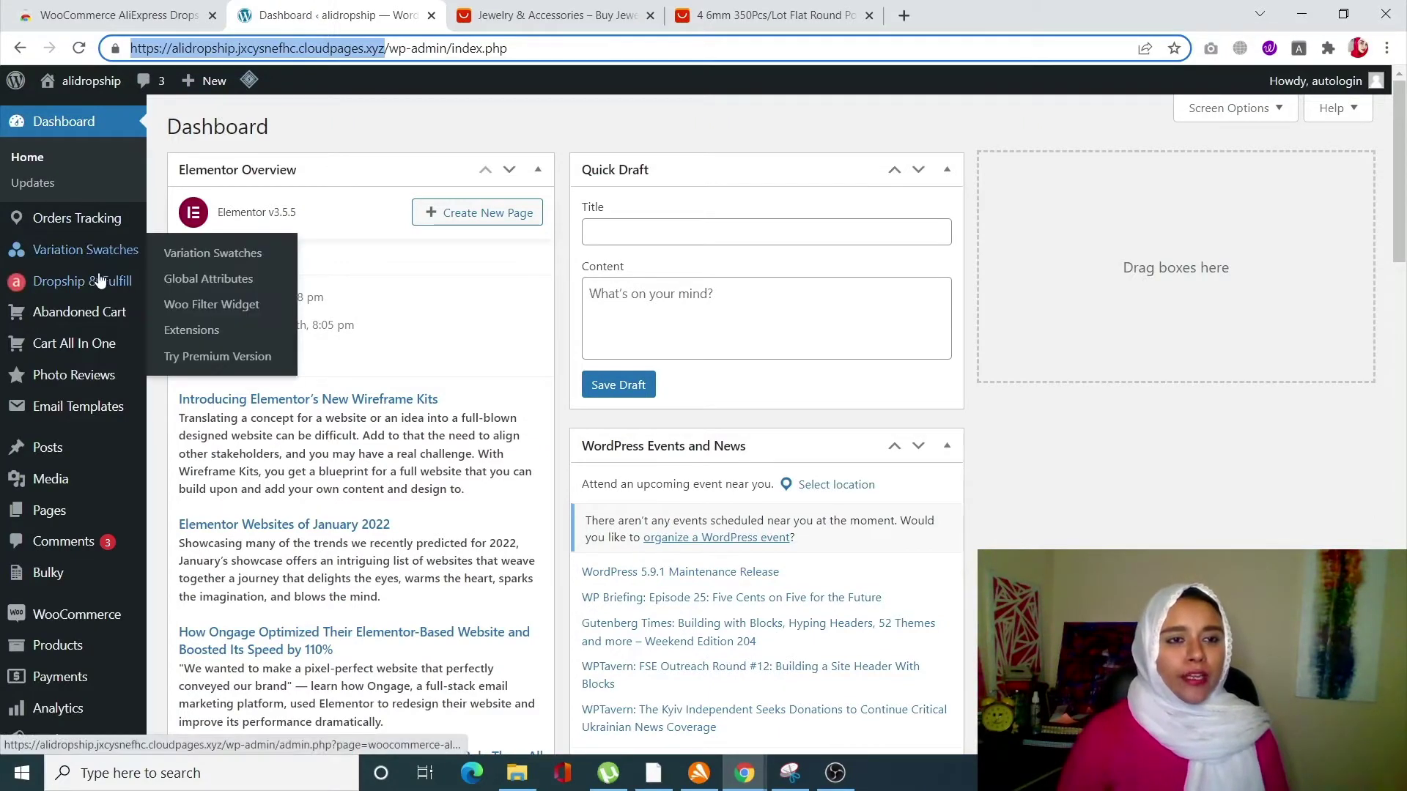
pyautogui.moveTo(95, 286)
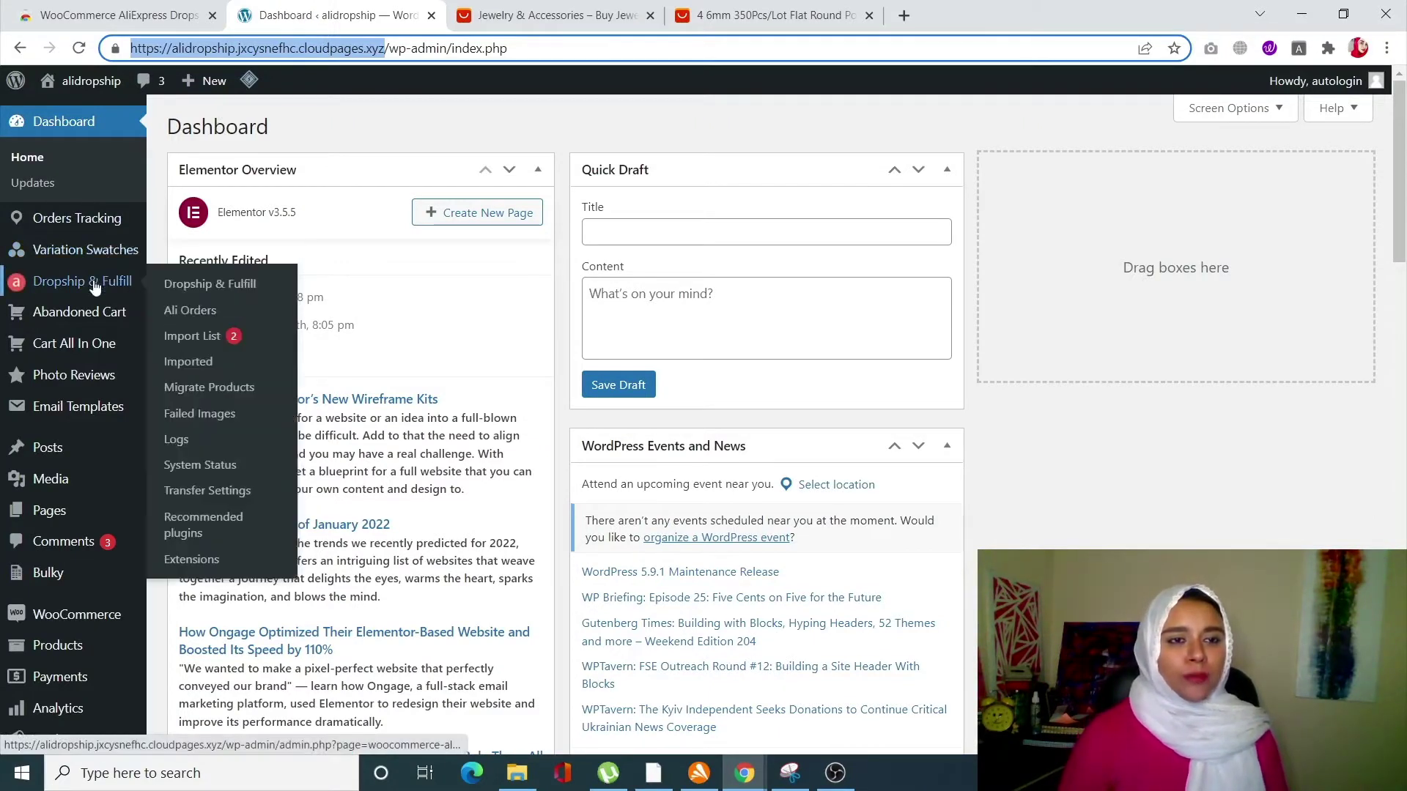
pyautogui.click(217, 335)
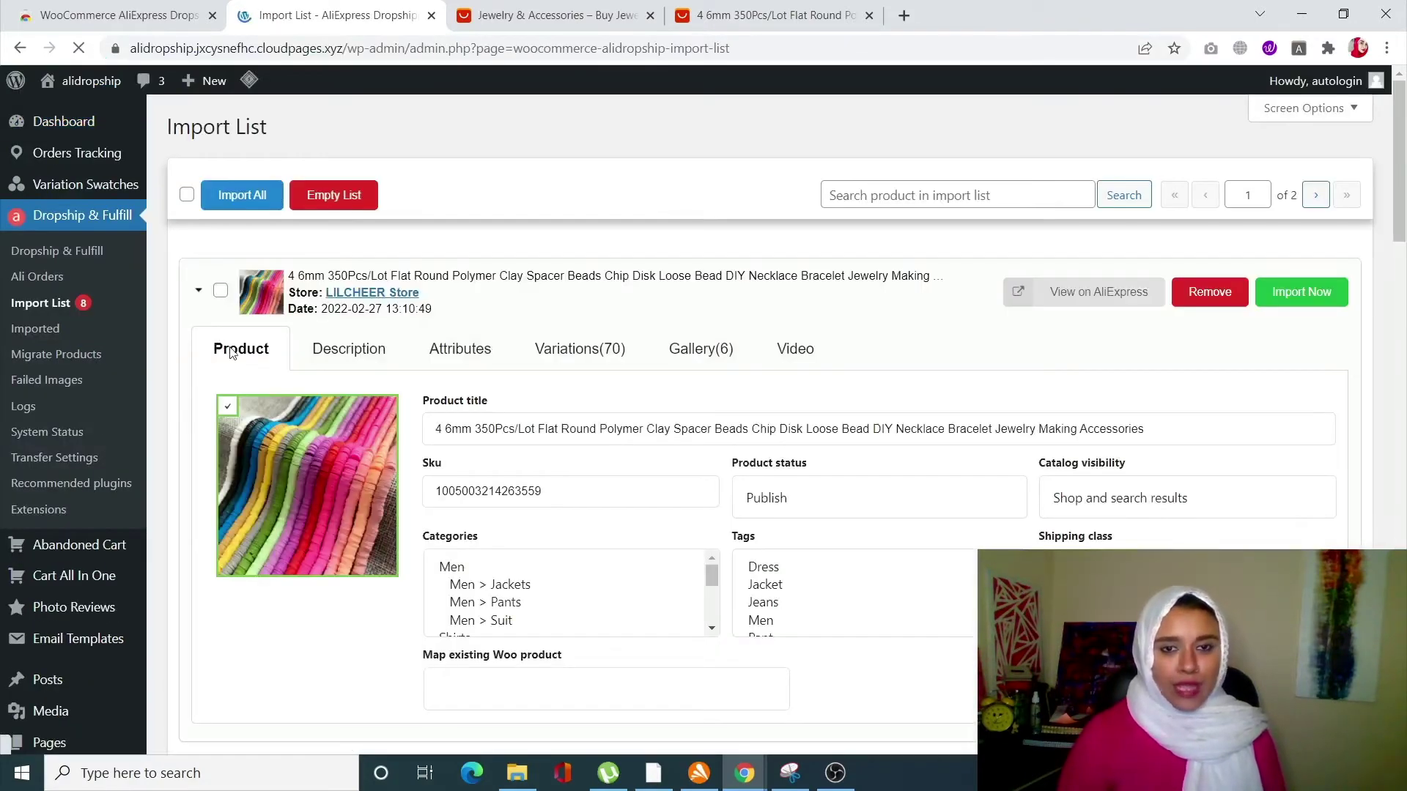
pyautogui.scroll(-15, 882, 513)
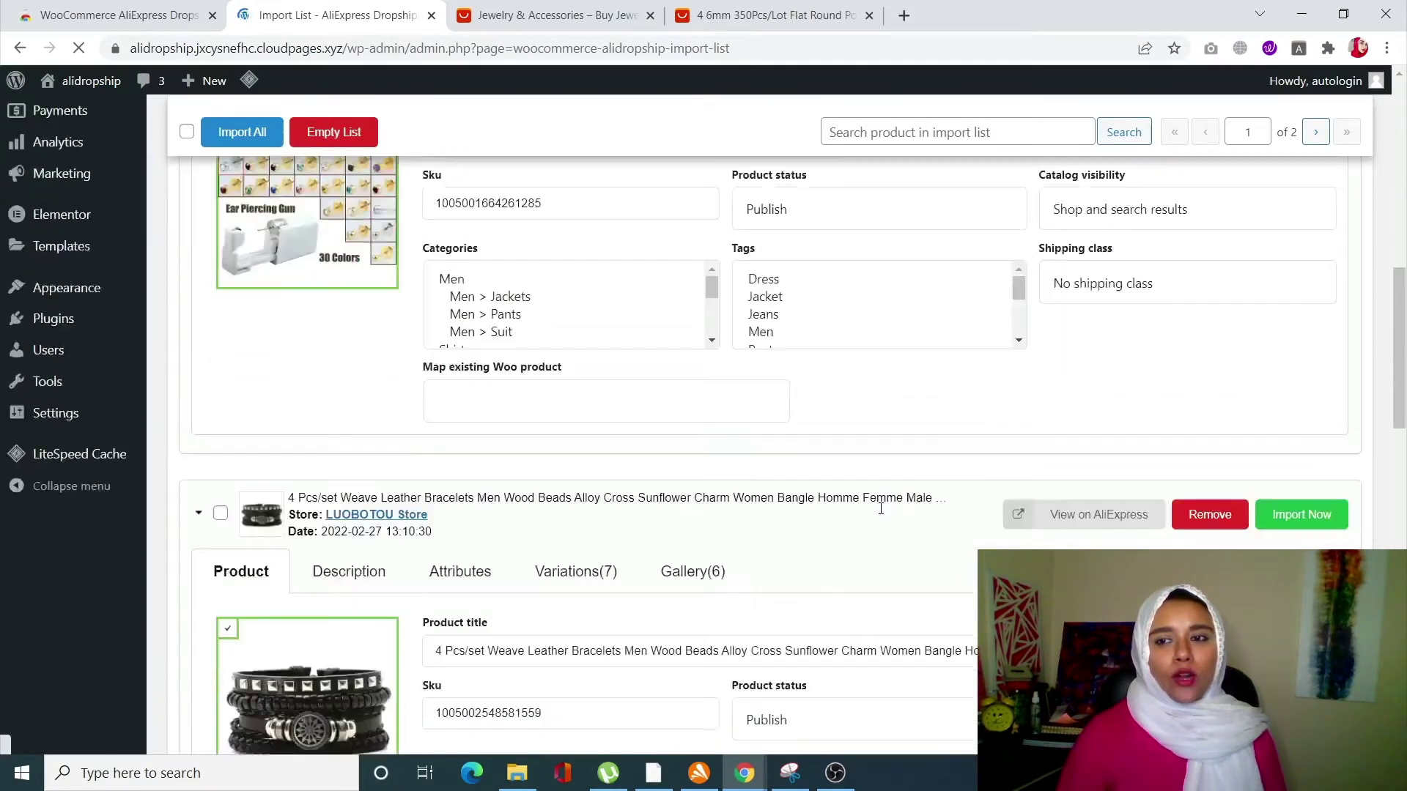
pyautogui.scroll(-8, 881, 515)
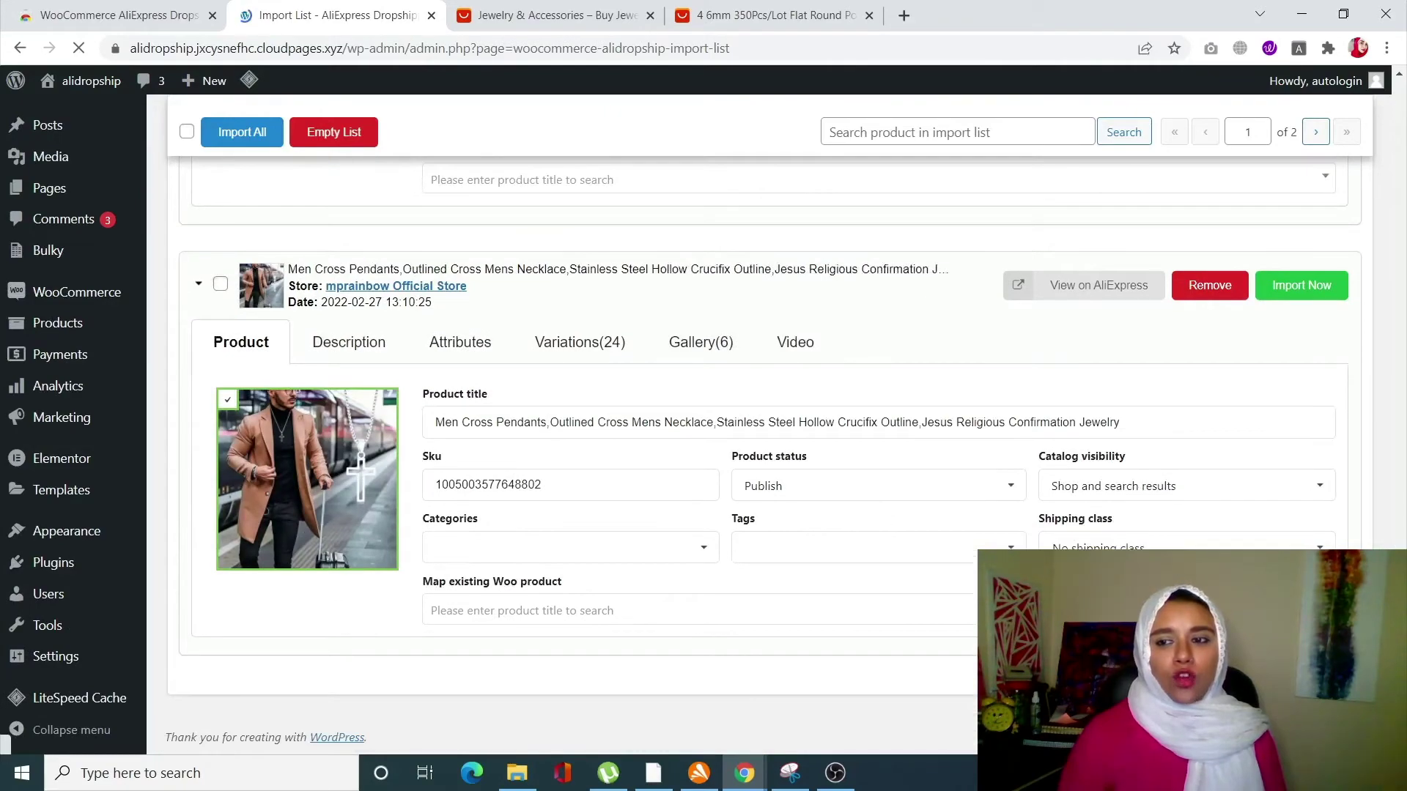
pyautogui.scroll(20, 1403, 199)
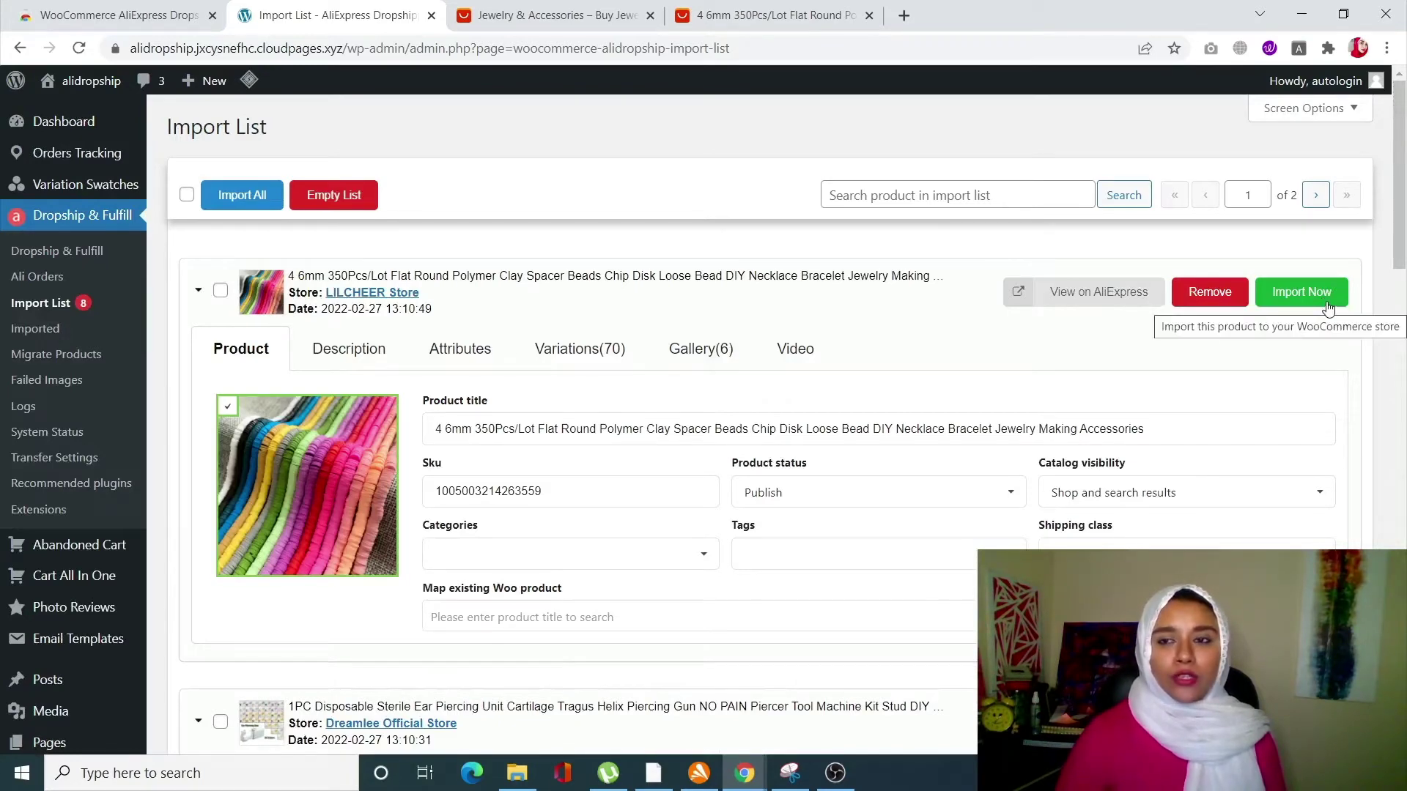
# Import the clay beads, ear-piercing gun and remaining queued products until the Imported count reaches 5.
pyautogui.click(1304, 306)
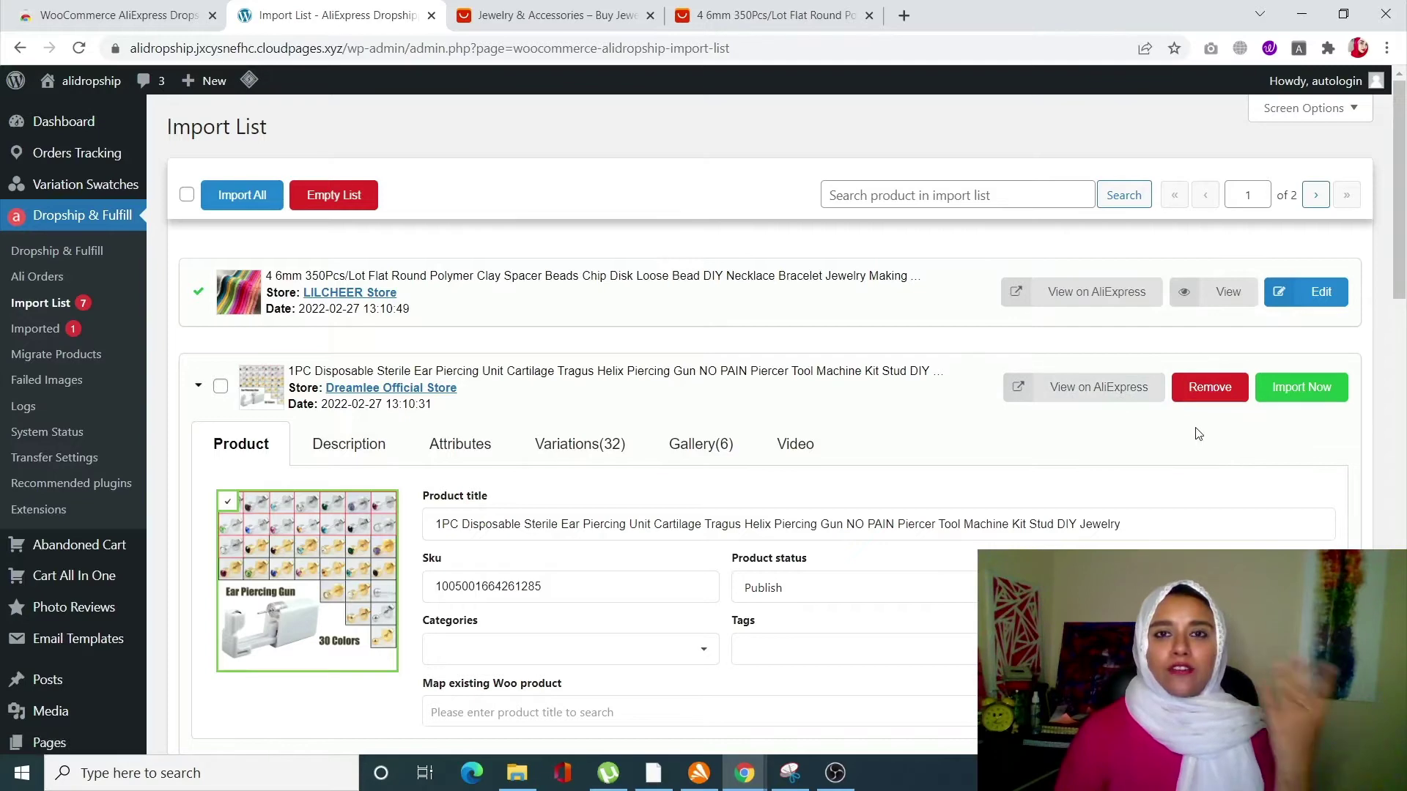
pyautogui.click(1326, 399)
pyautogui.click(1328, 399)
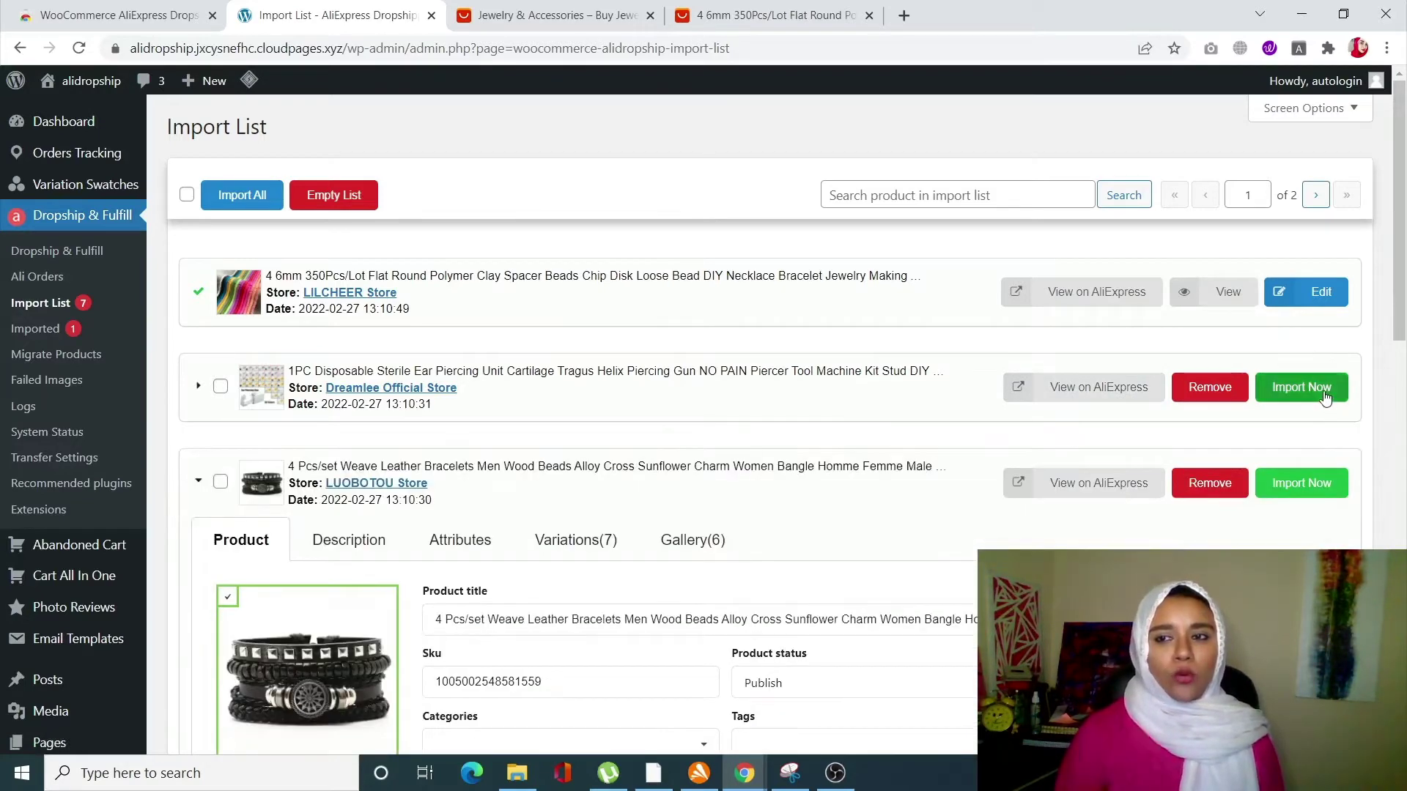
pyautogui.scroll(-5, 1258, 498)
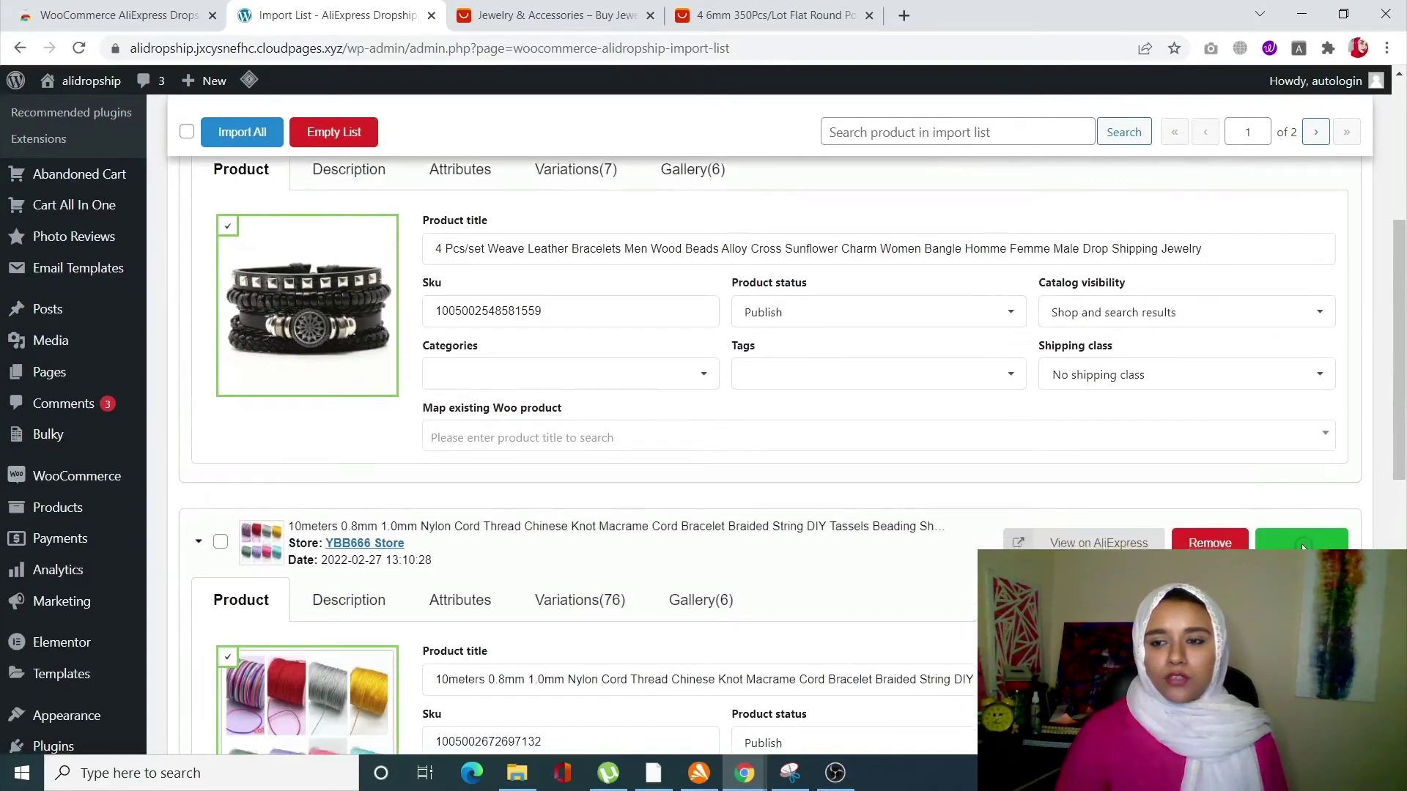
pyautogui.scroll(-5, 1303, 548)
pyautogui.scroll(-4, 1297, 542)
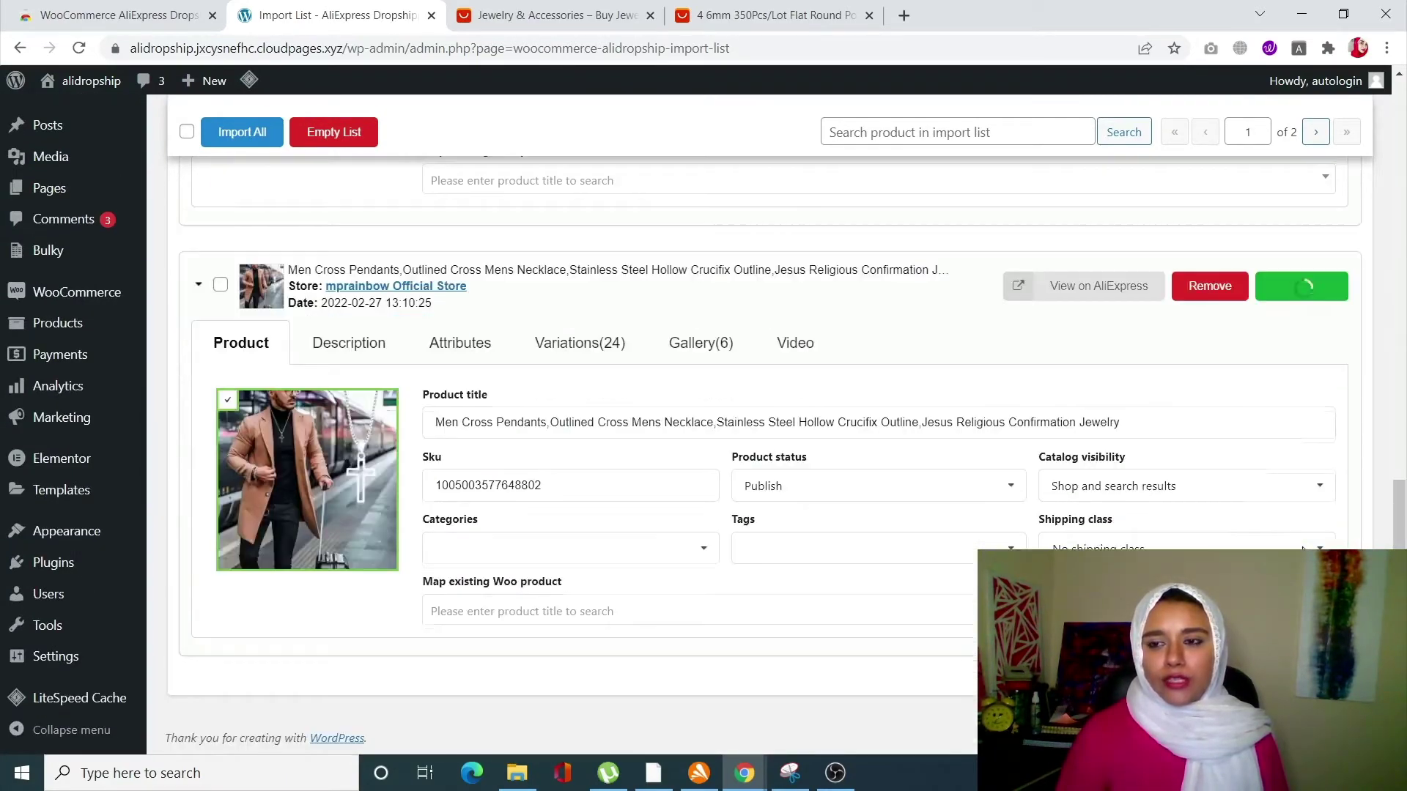
pyautogui.scroll(12, 1290, 512)
pyautogui.scroll(4, 1281, 471)
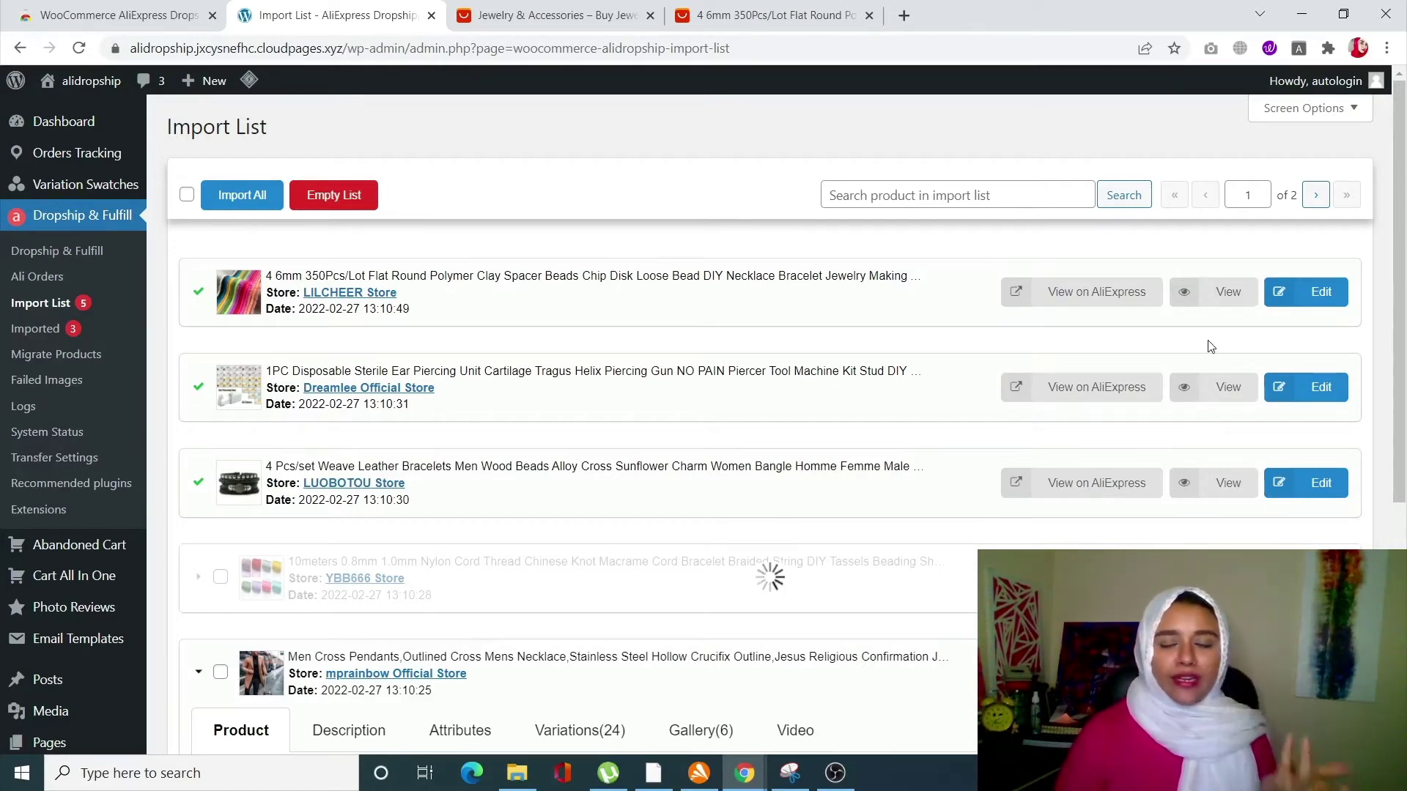
pyautogui.moveTo(1401, 469); pyautogui.dragTo(1405, 569)
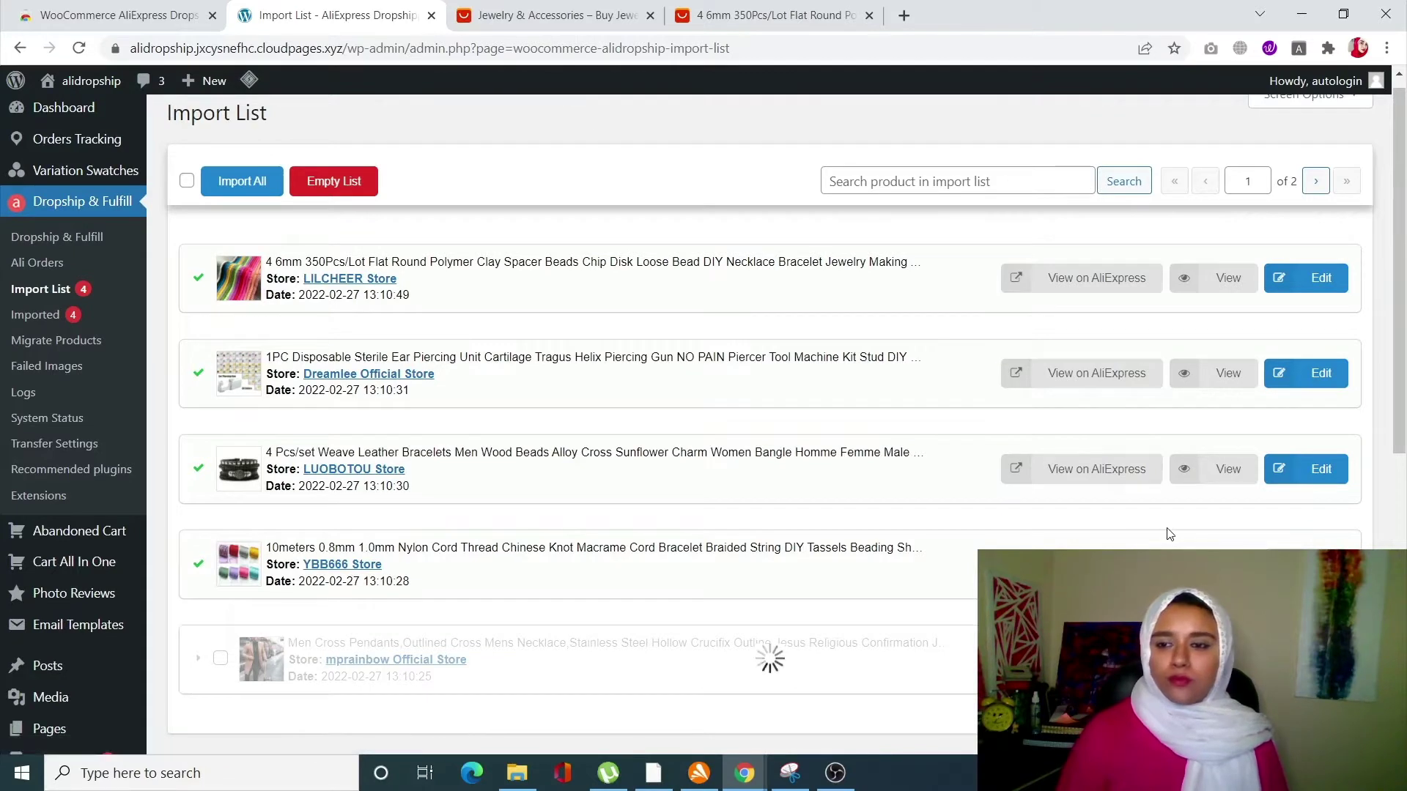
pyautogui.scroll(-3, 591, 115)
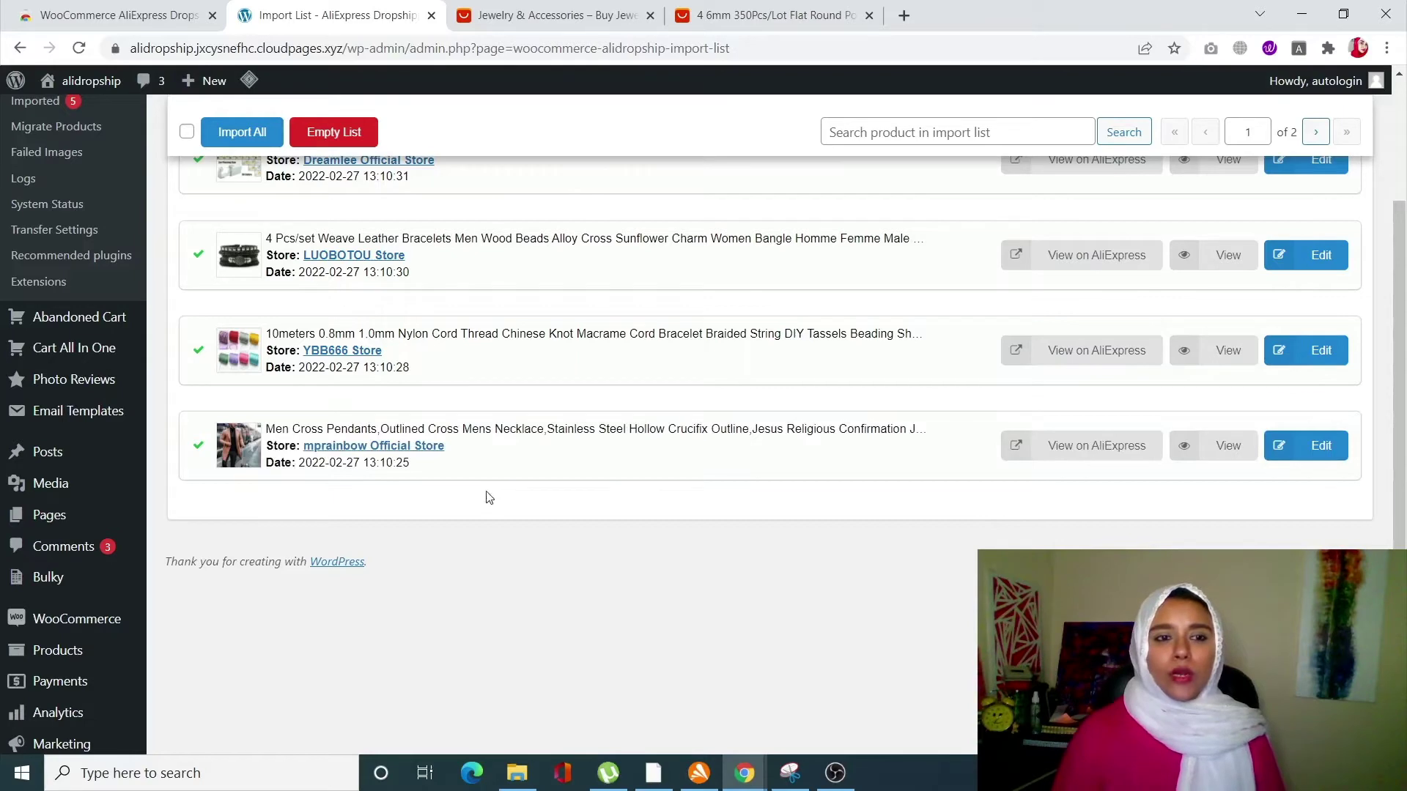
pyautogui.scroll(4, 47, 187)
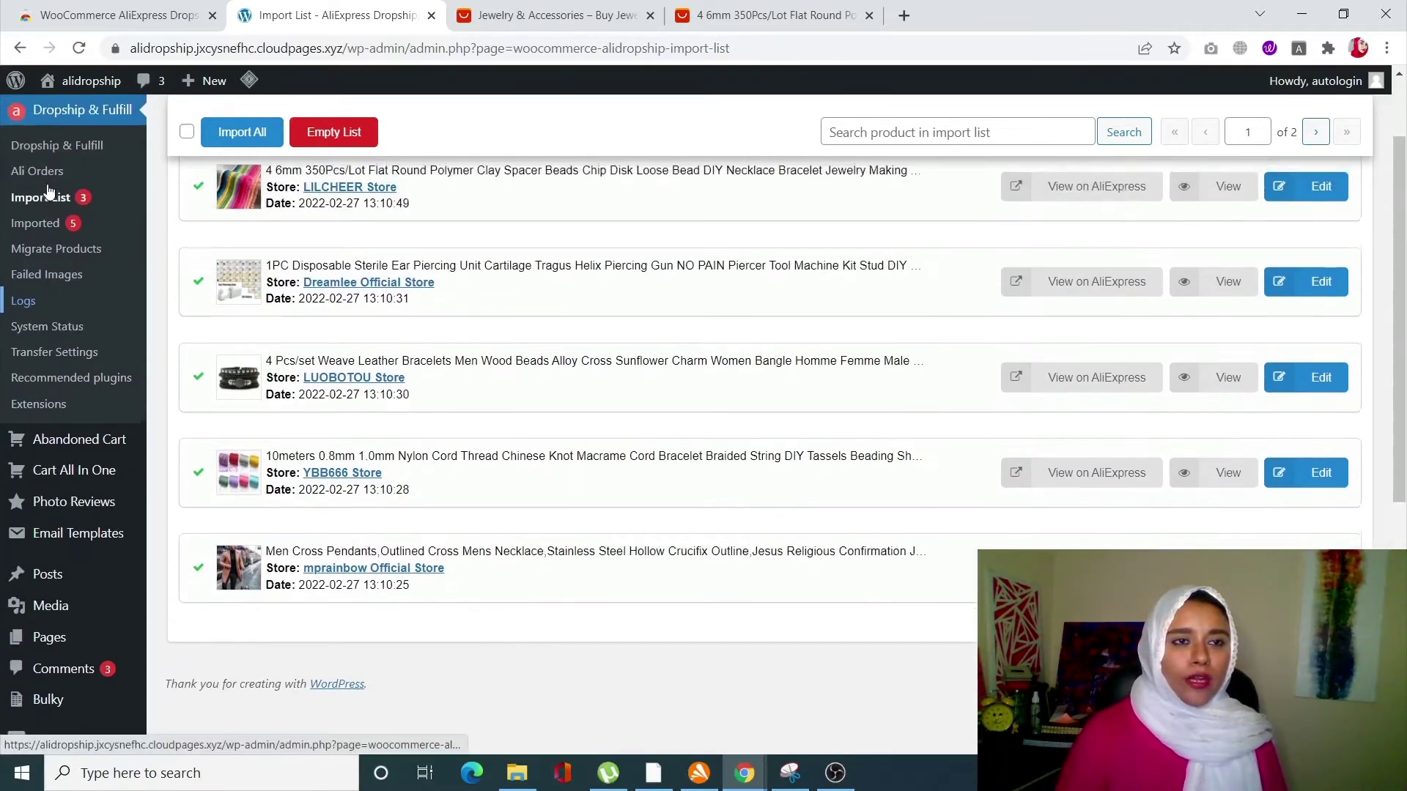
# Open the Imported page listing the five published jewelry products imported on 2022-02-27.
pyautogui.click(52, 331)
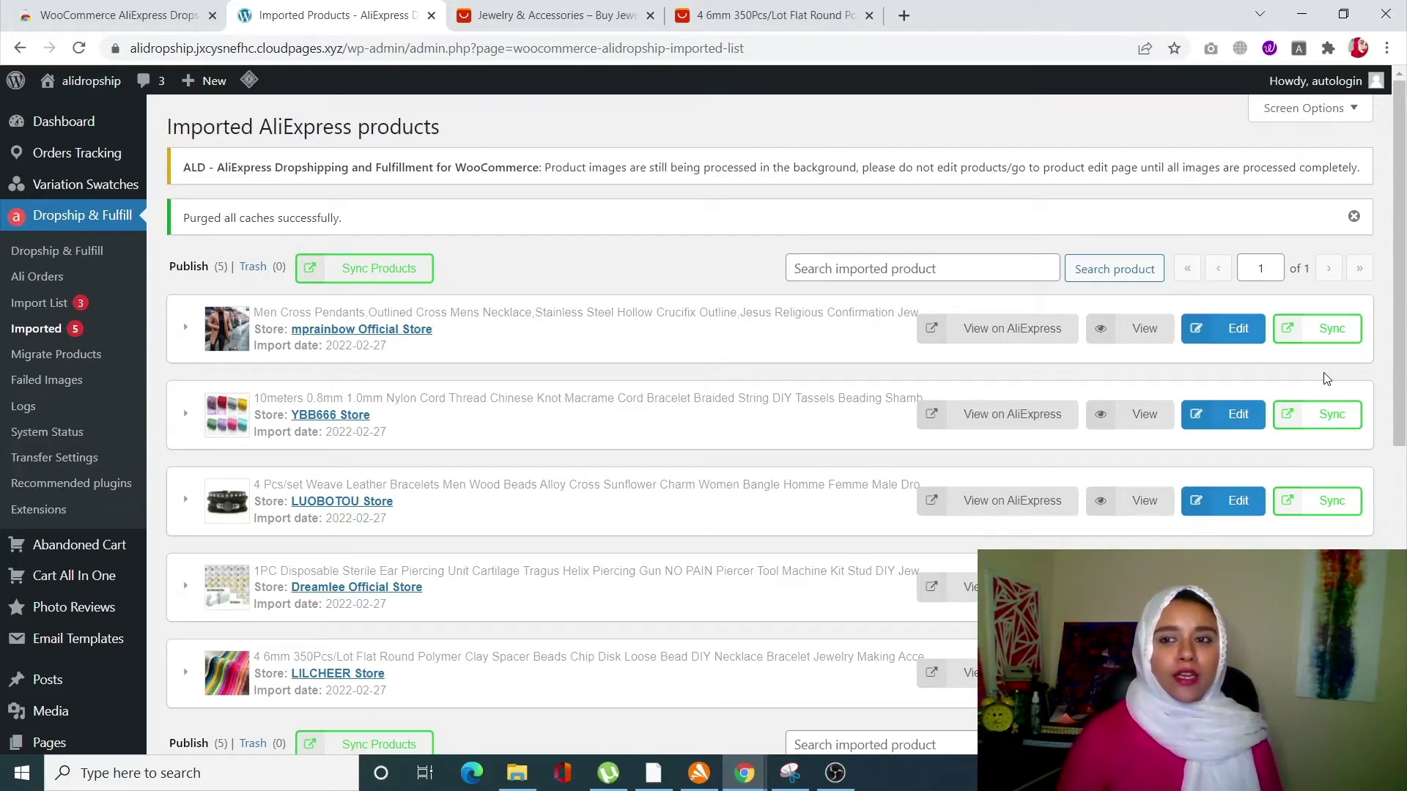
pyautogui.click(1235, 337)
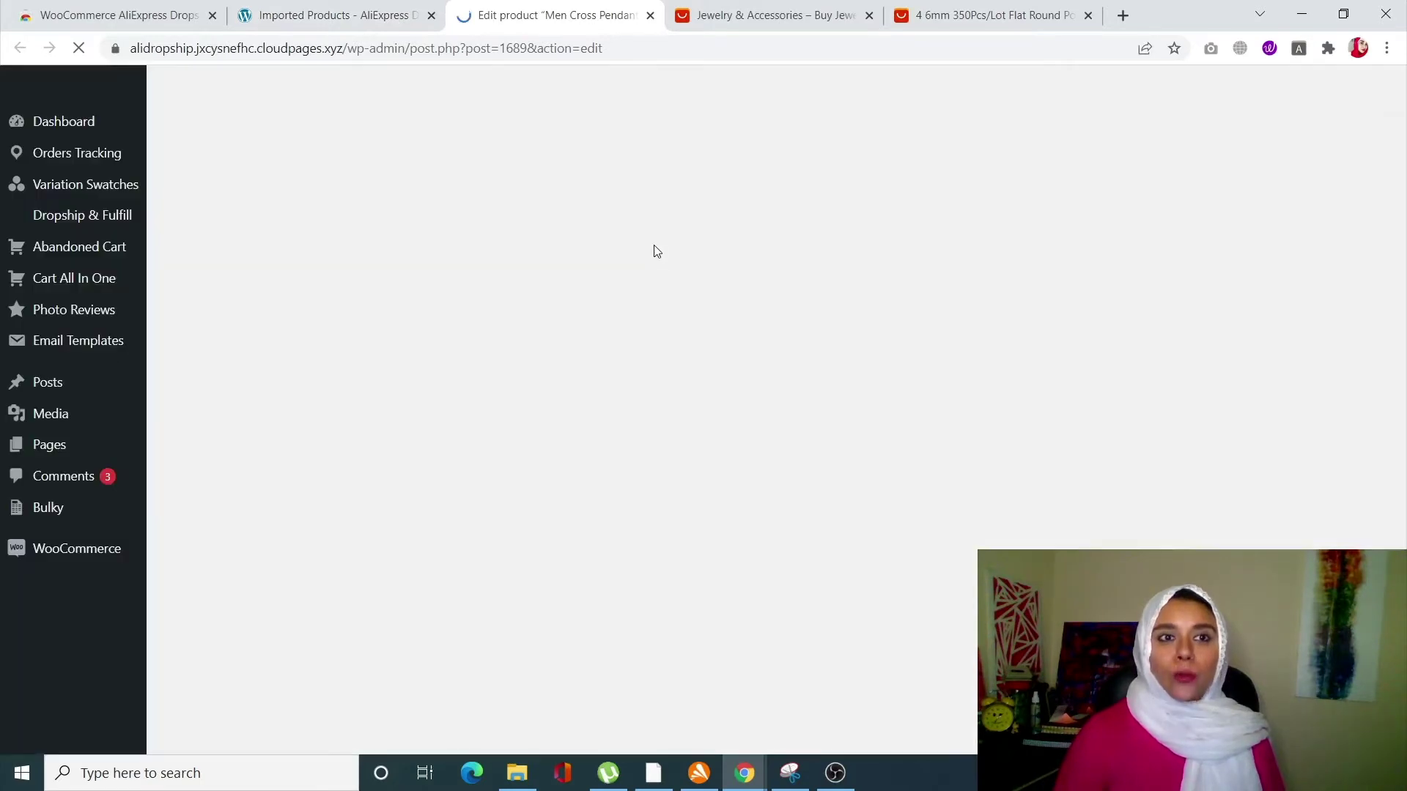
pyautogui.scroll(-2, 667, 260)
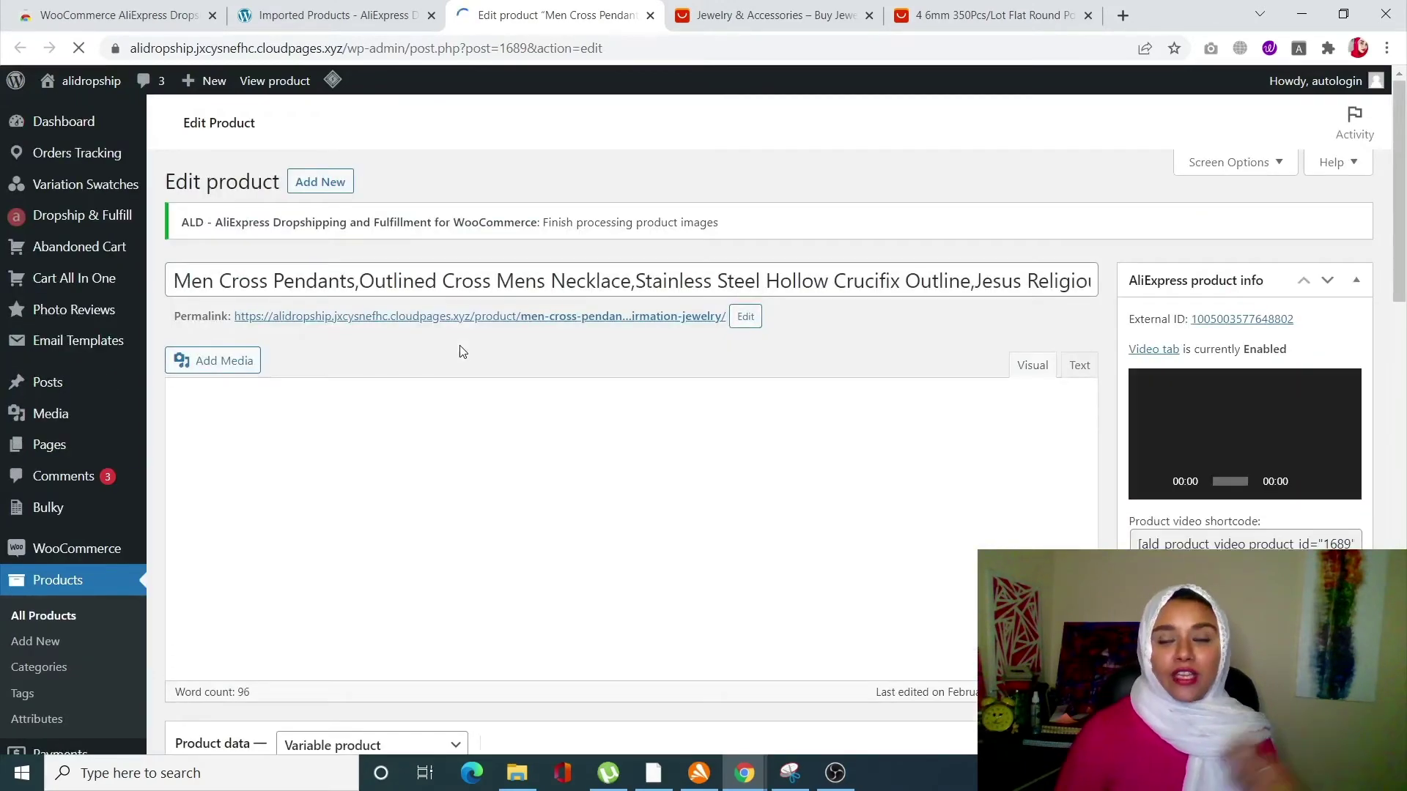
pyautogui.scroll(-5, 460, 352)
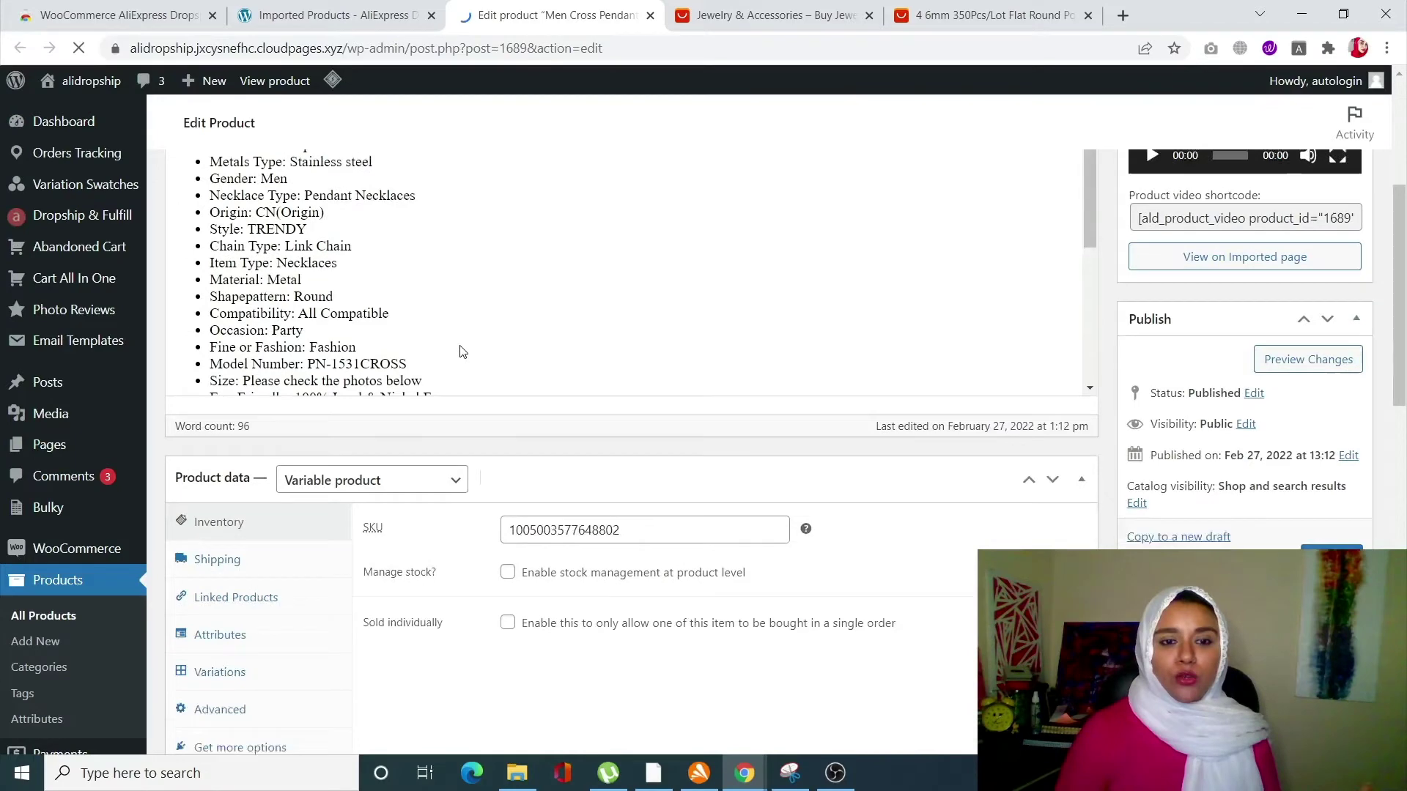
pyautogui.scroll(-5, 460, 352)
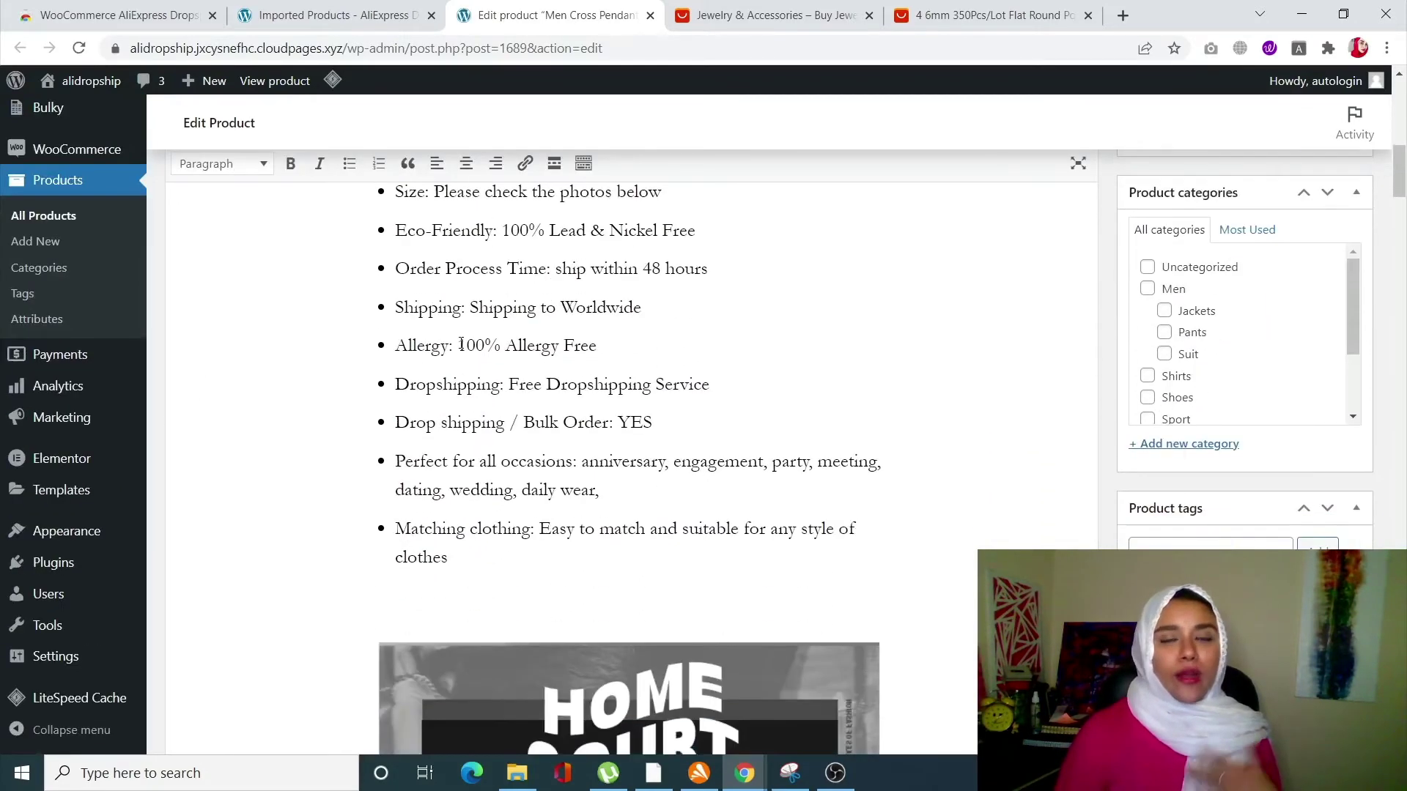
pyautogui.scroll(-12, 461, 344)
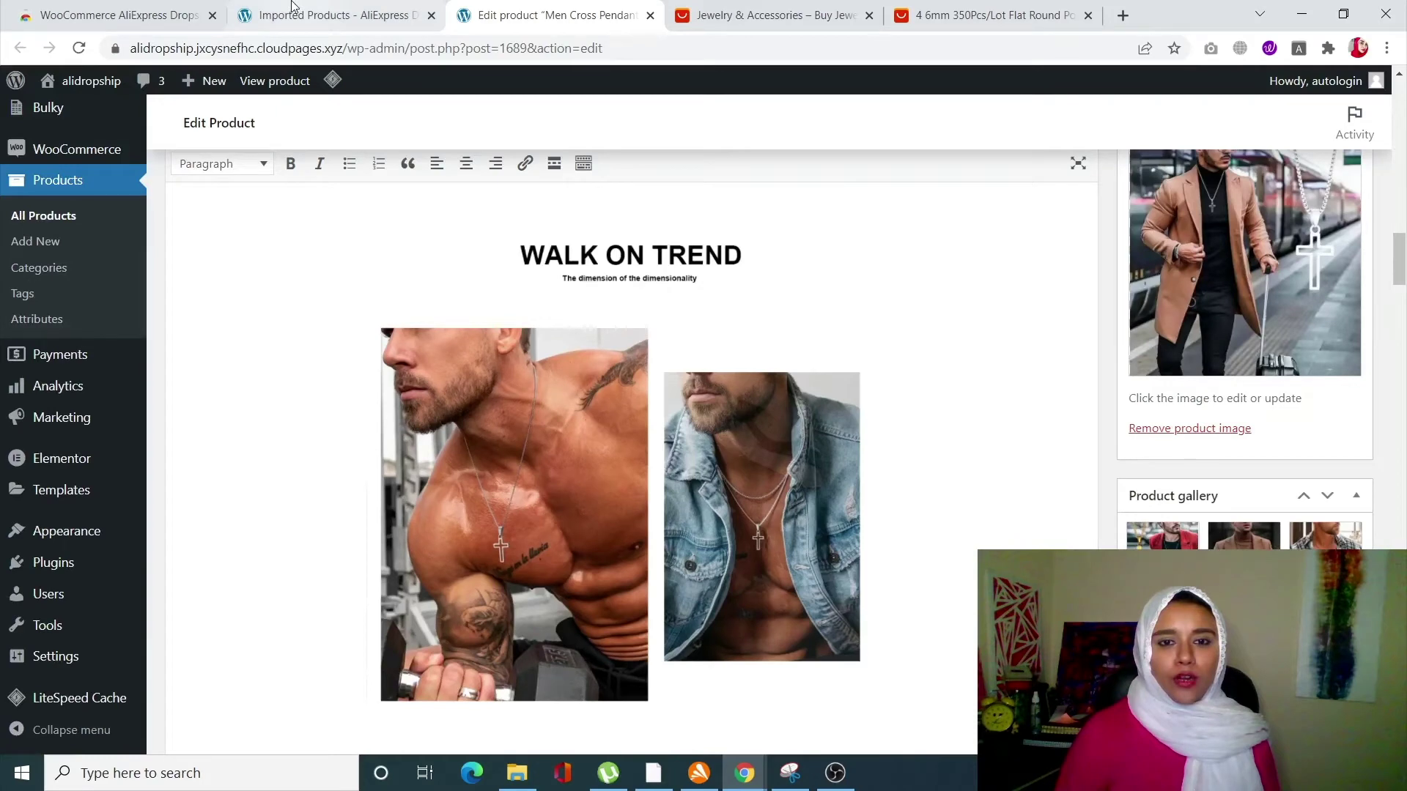
pyautogui.click(649, 15)
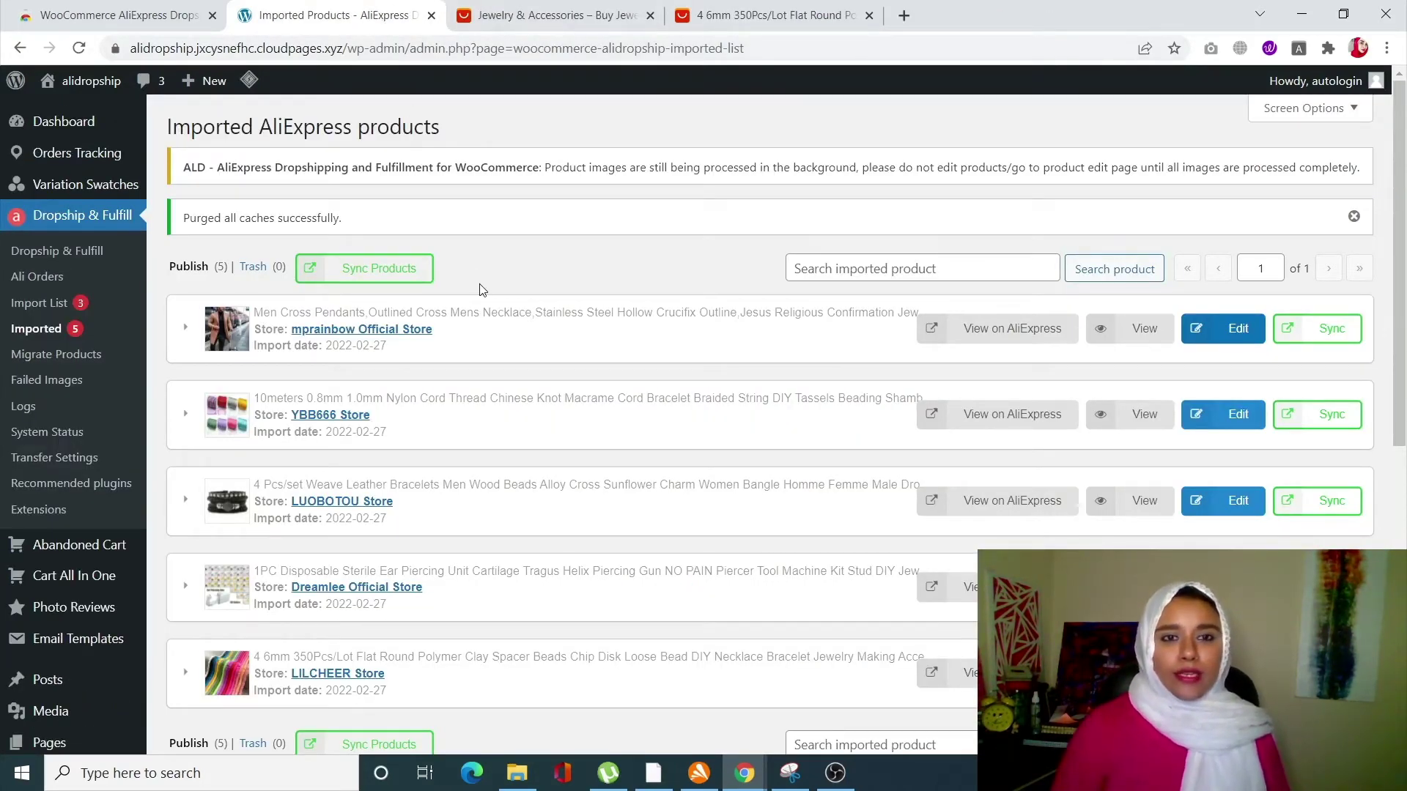
pyautogui.scroll(-1, 486, 367)
pyautogui.scroll(-1, 487, 366)
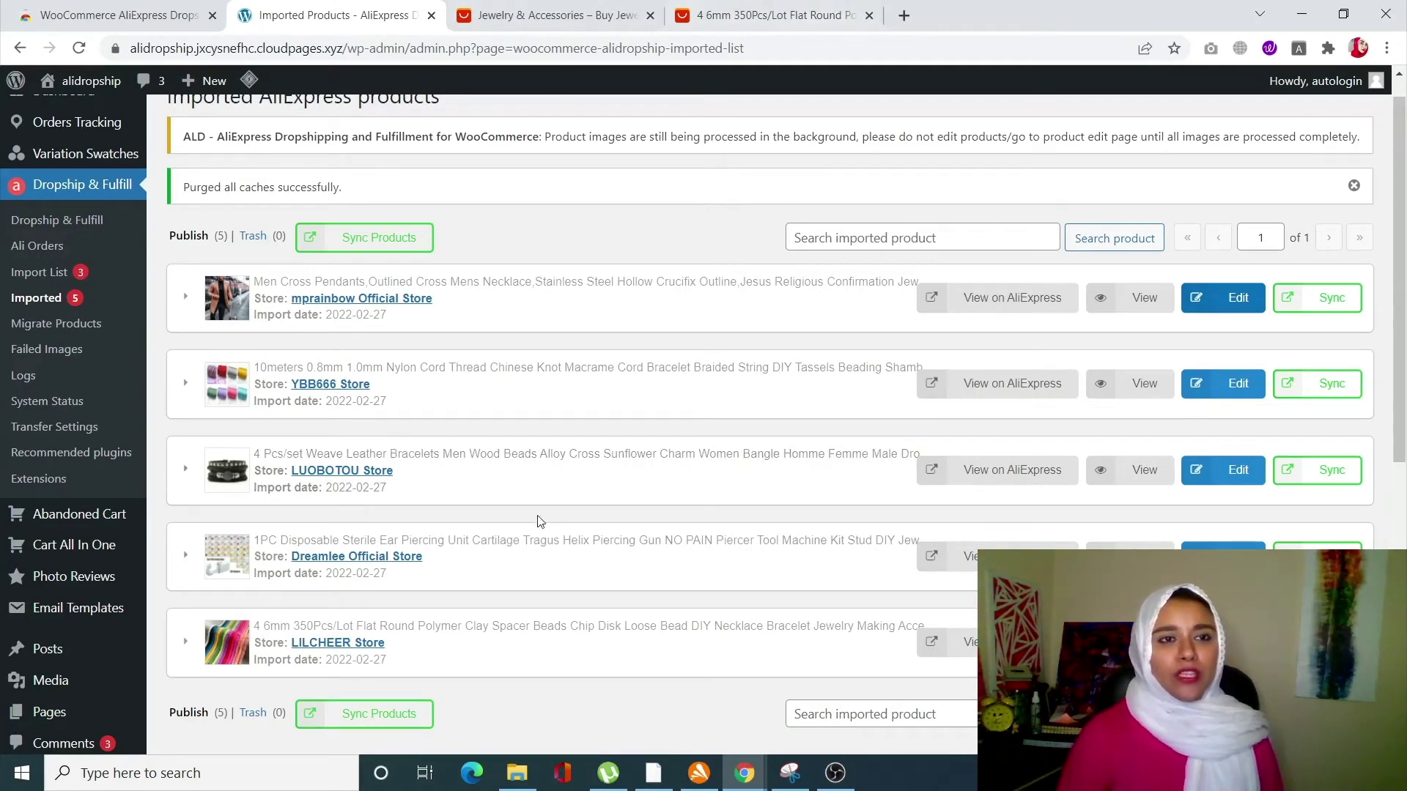
pyautogui.scroll(1, 513, 532)
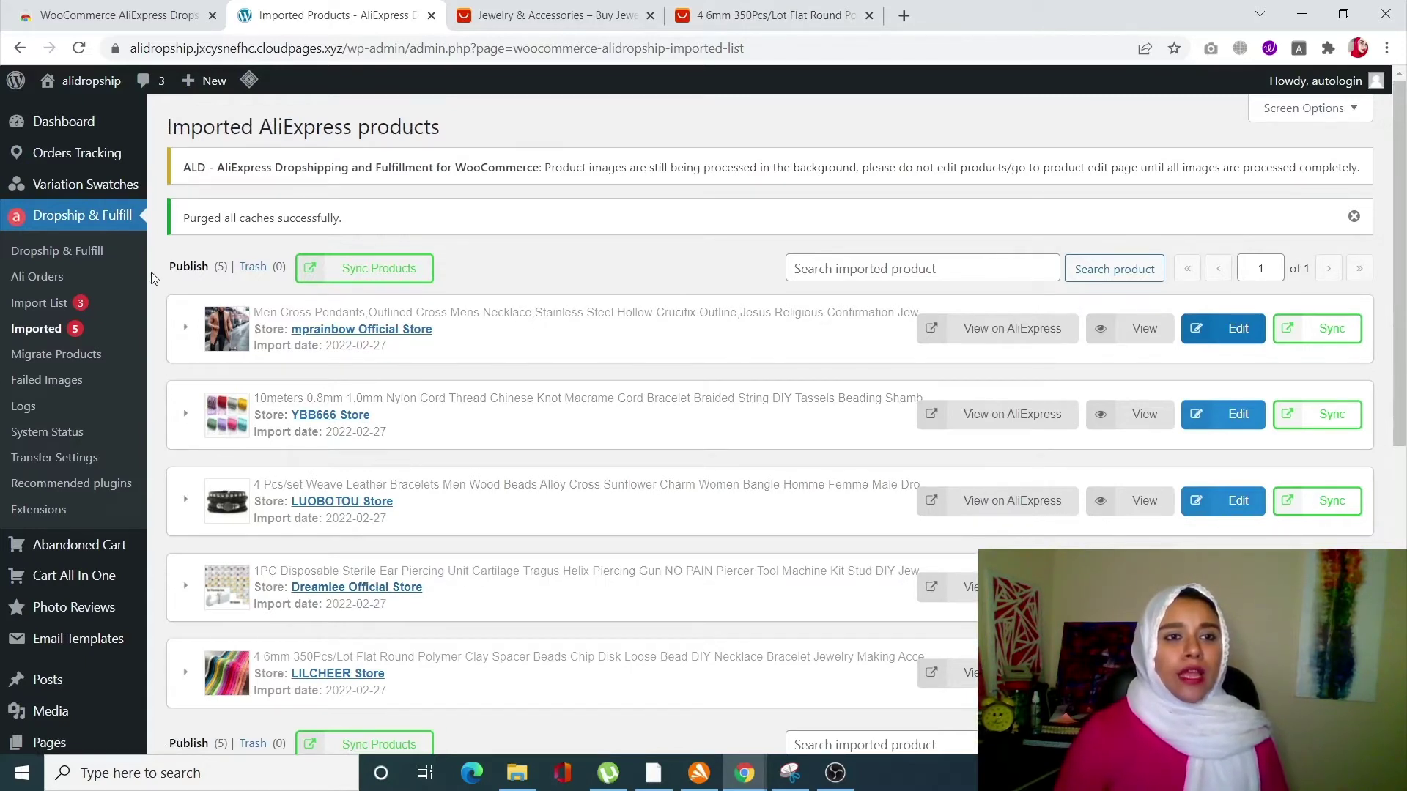
pyautogui.click(119, 251)
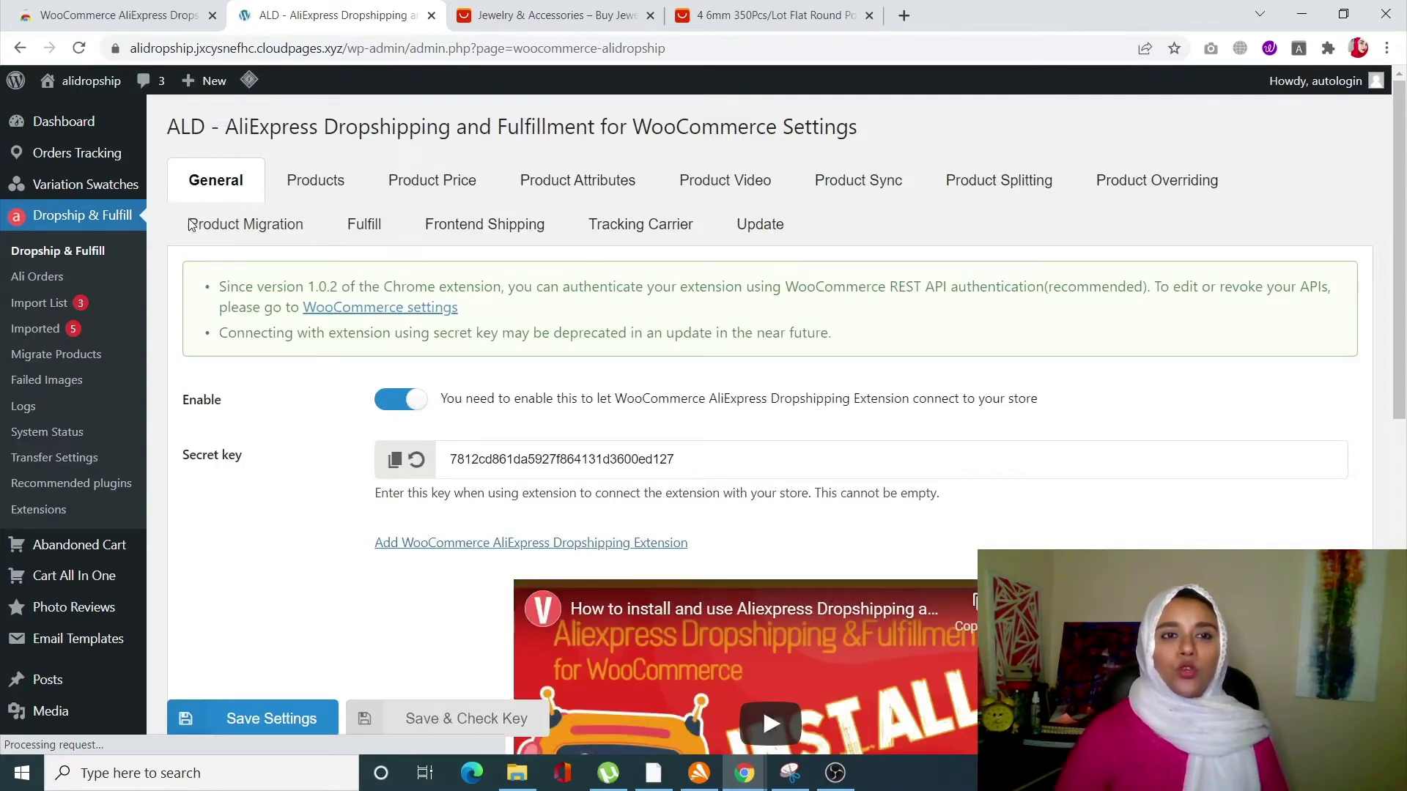
pyautogui.moveTo(106, 190)
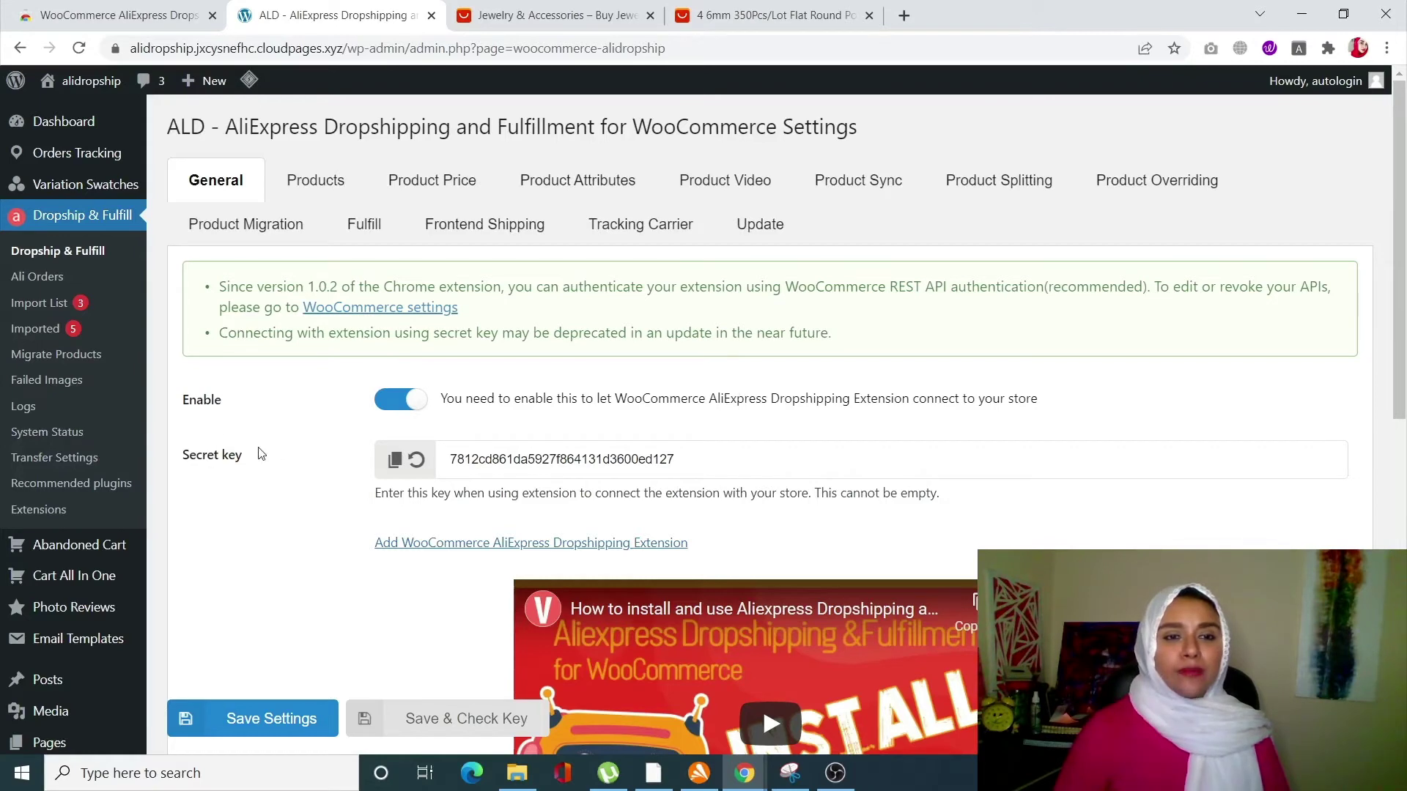
pyautogui.scroll(-4, 216, 502)
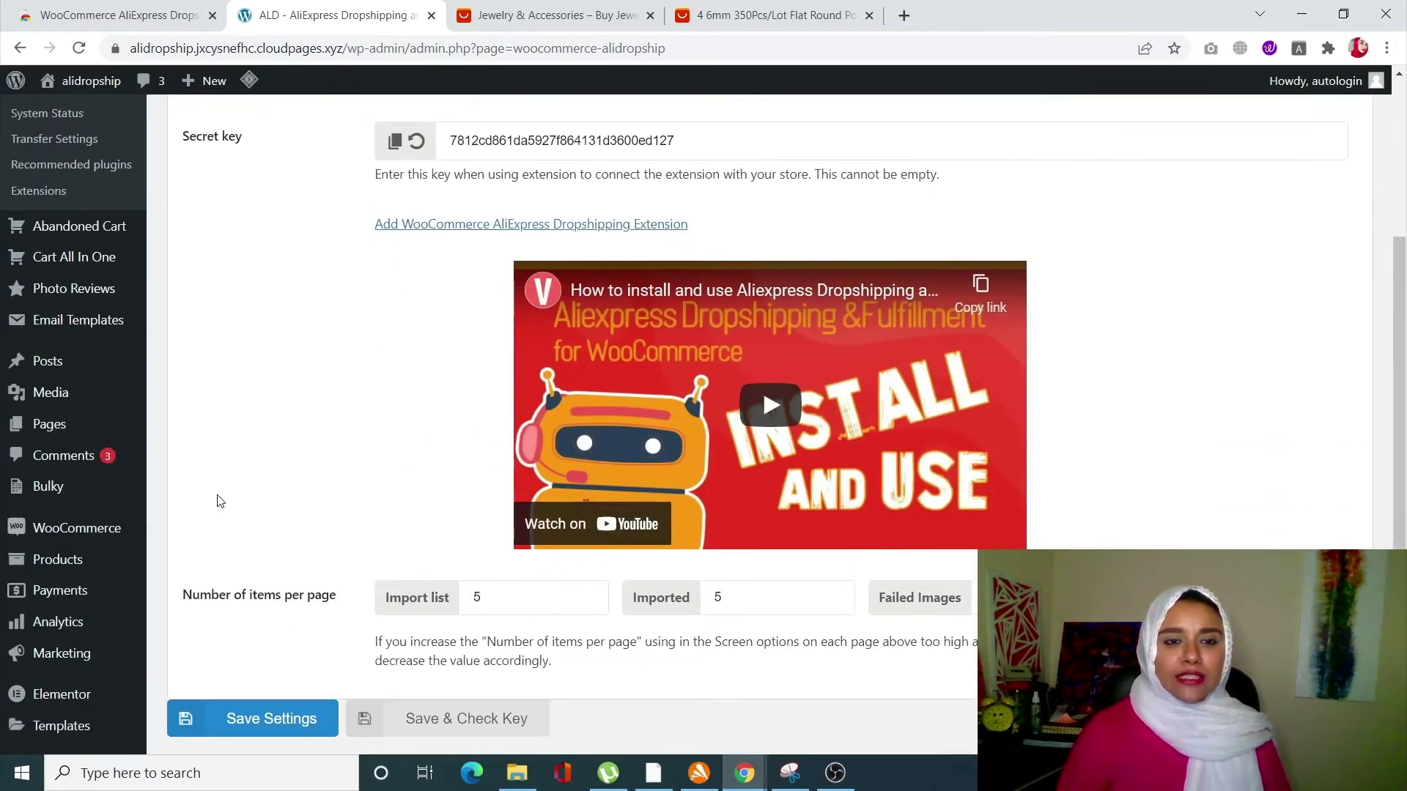
pyautogui.scroll(4, 218, 499)
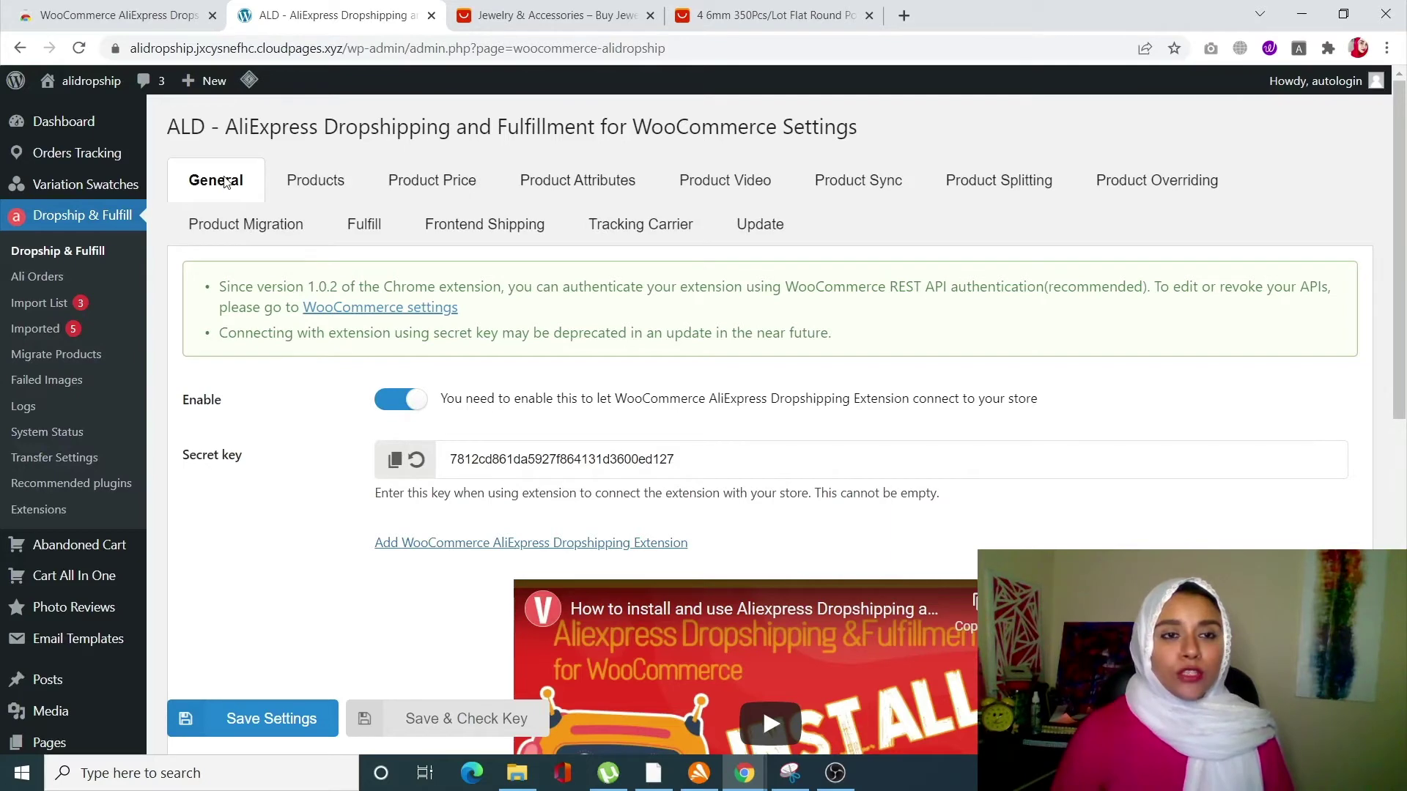
pyautogui.scroll(-6, 284, 364)
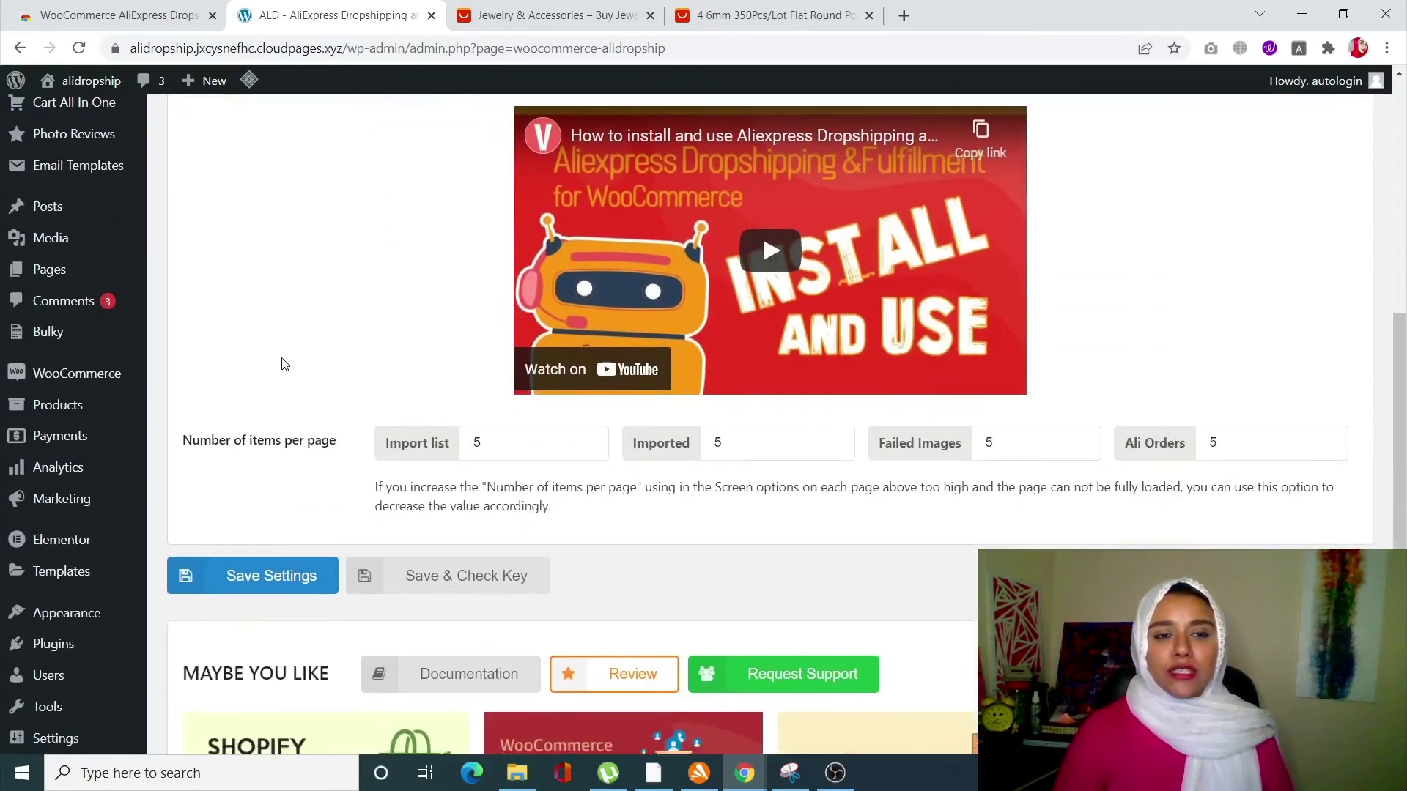
pyautogui.scroll(-1, 285, 364)
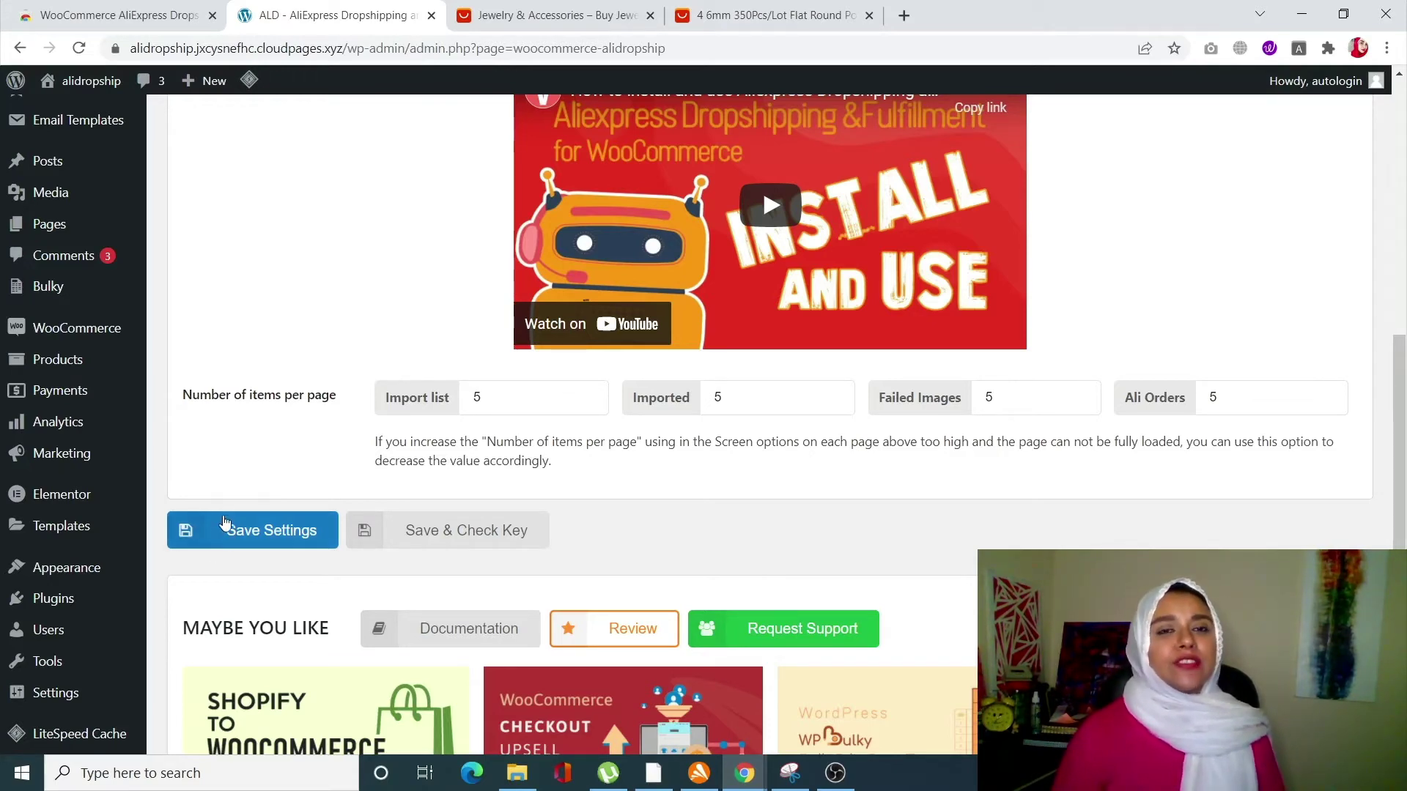
pyautogui.scroll(5, 217, 522)
pyautogui.scroll(2, 216, 522)
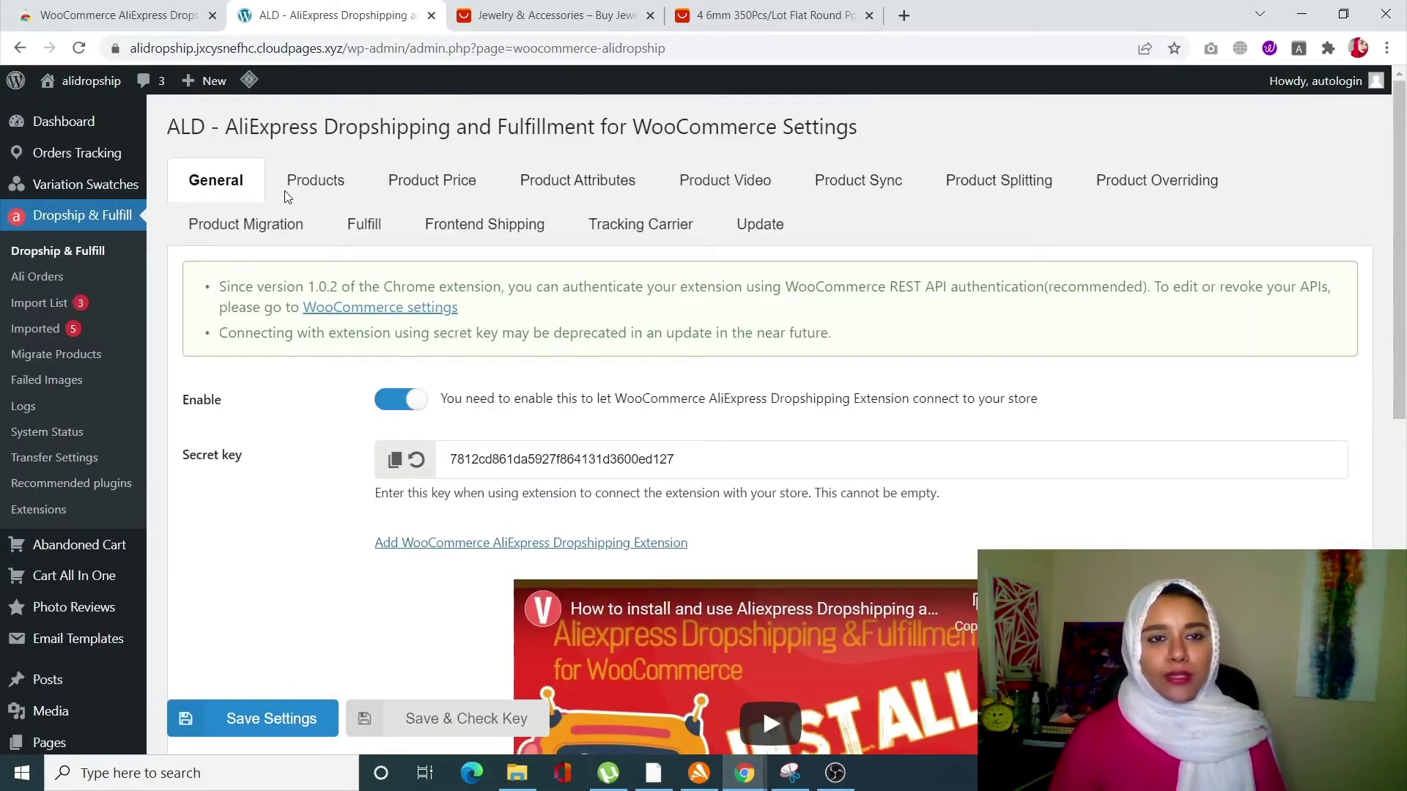
# Open the plugin's Products settings tab, where imported products are set to Publish.
pyautogui.click(333, 189)
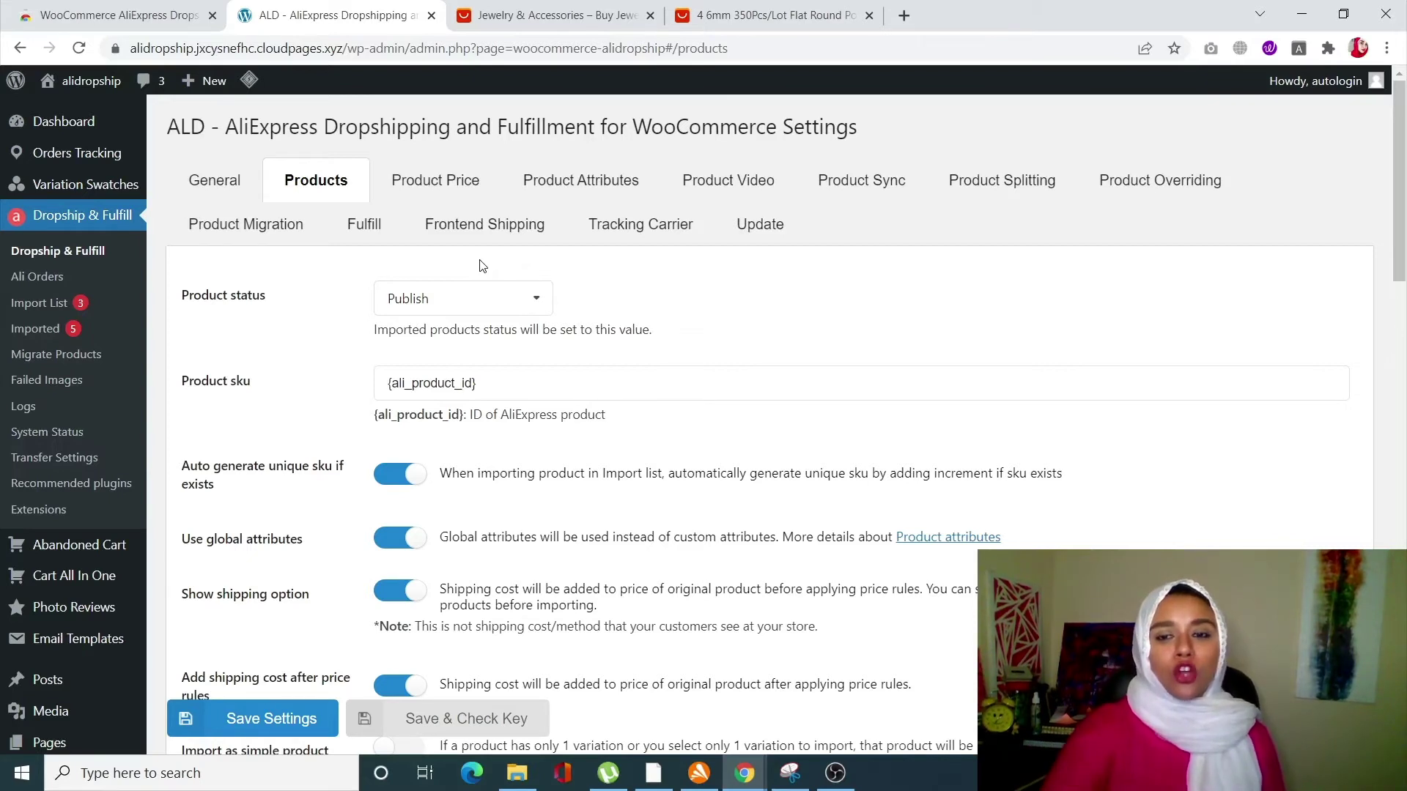
# Review Product Price settings: exchange rate 1, Google finance API, 3 decimals.
pyautogui.click(435, 189)
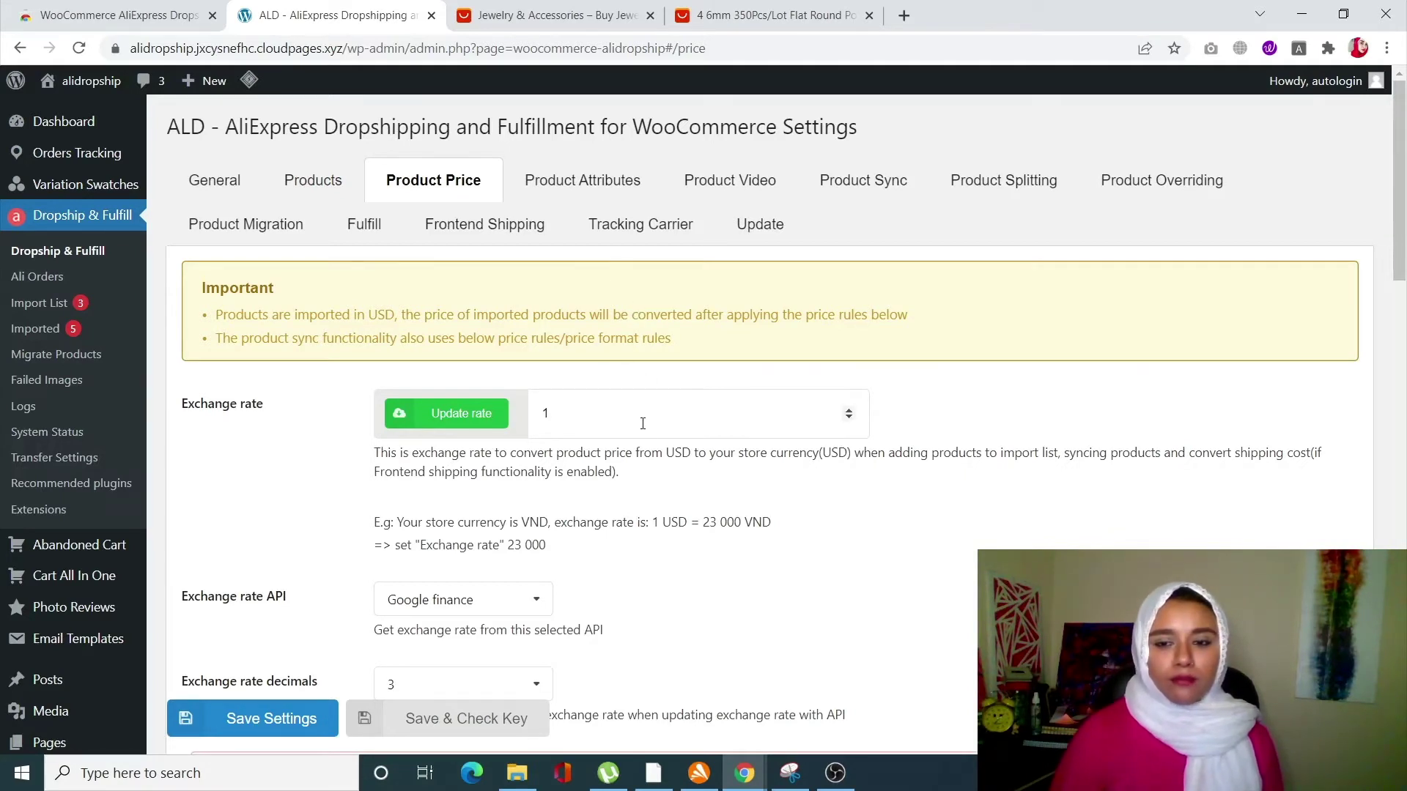
pyautogui.scroll(-1, 409, 442)
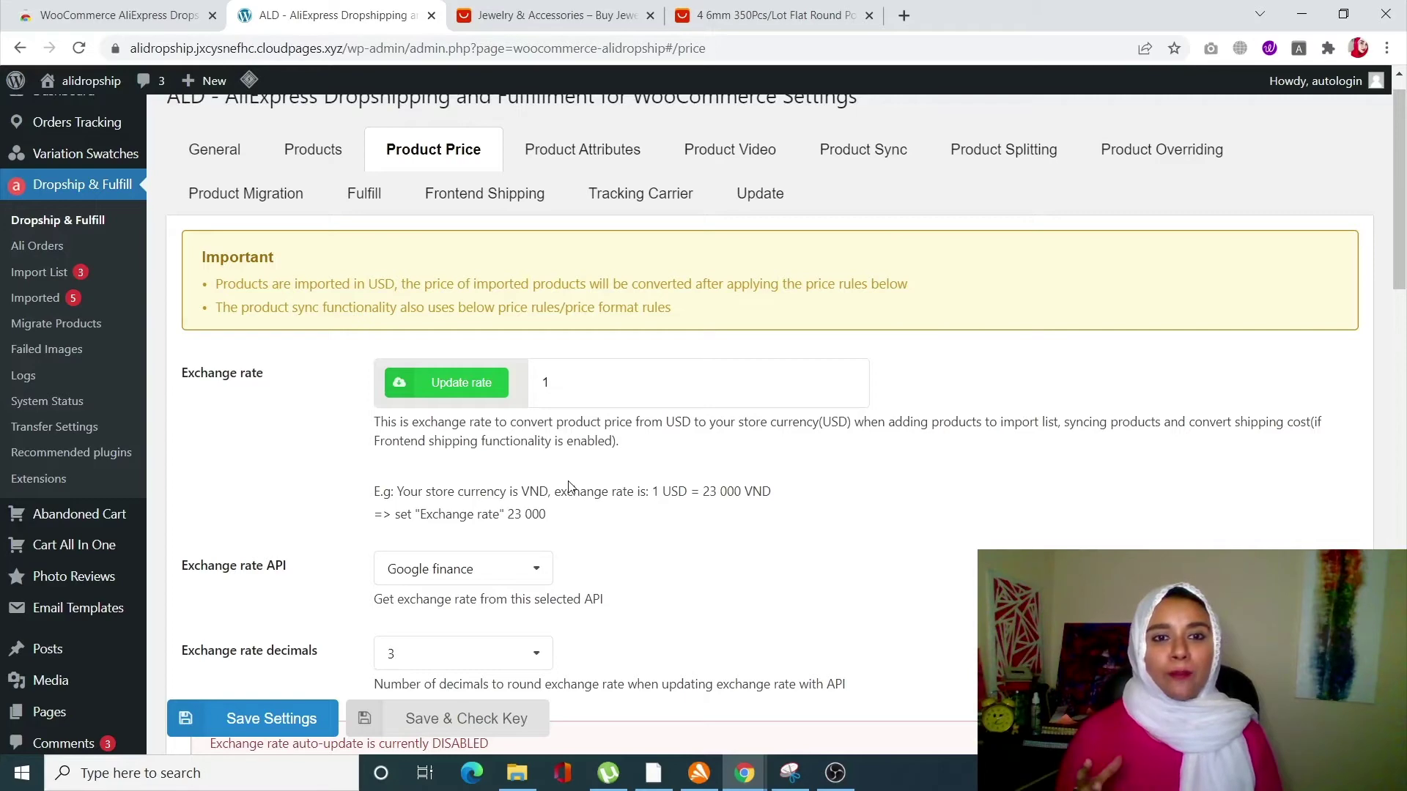
pyautogui.scroll(-2, 570, 485)
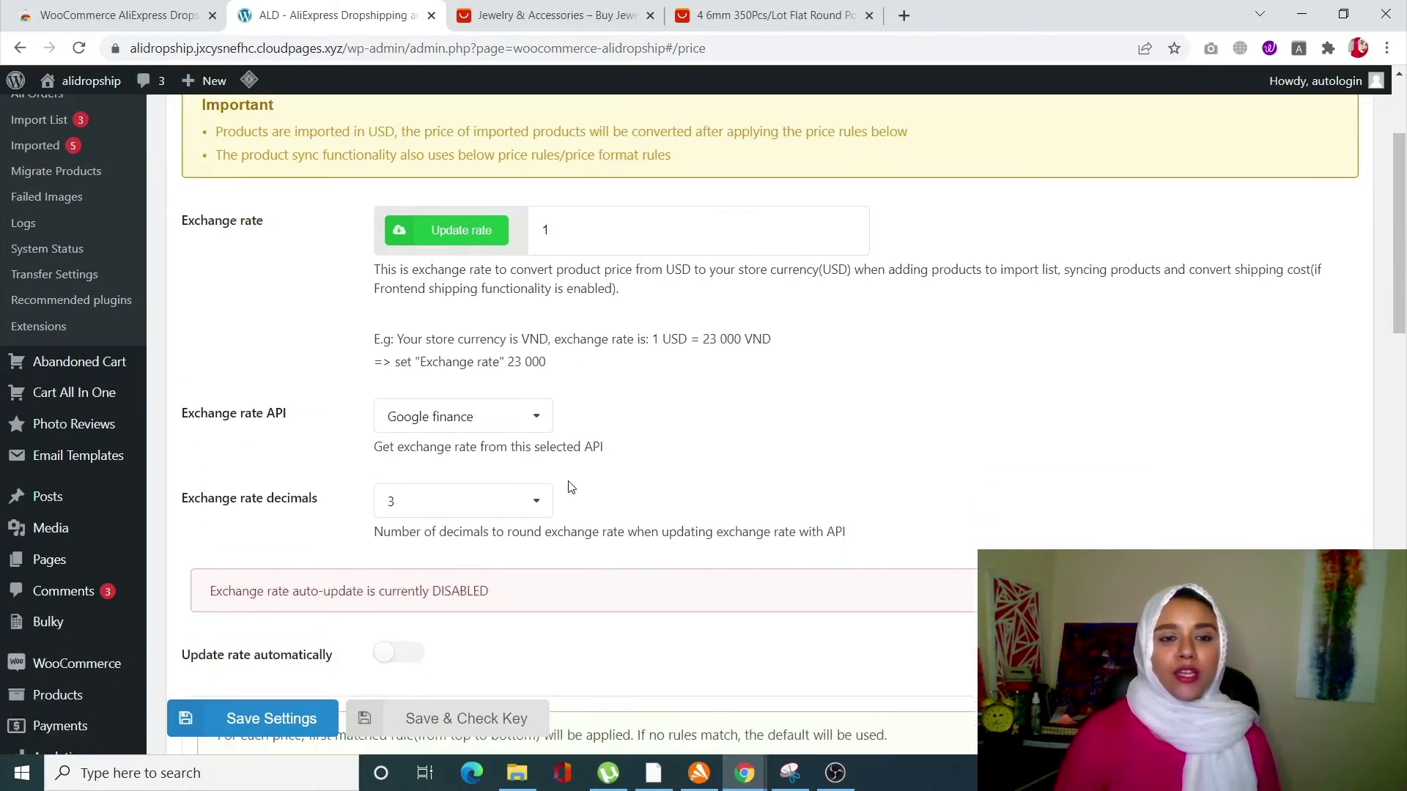
pyautogui.scroll(3, 571, 486)
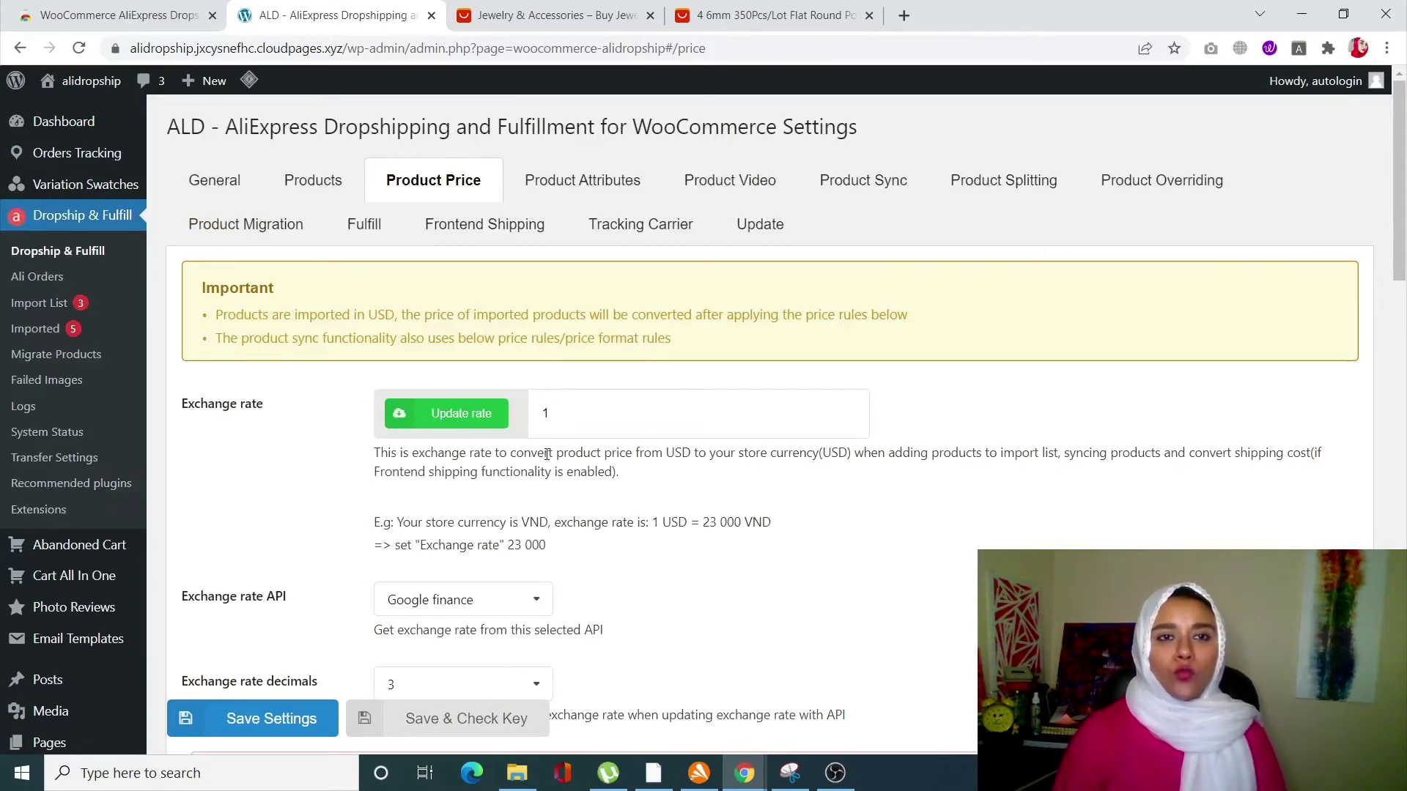
# Review the Product Attributes replacement table, then open Product Video settings (tab priority 50).
pyautogui.click(619, 187)
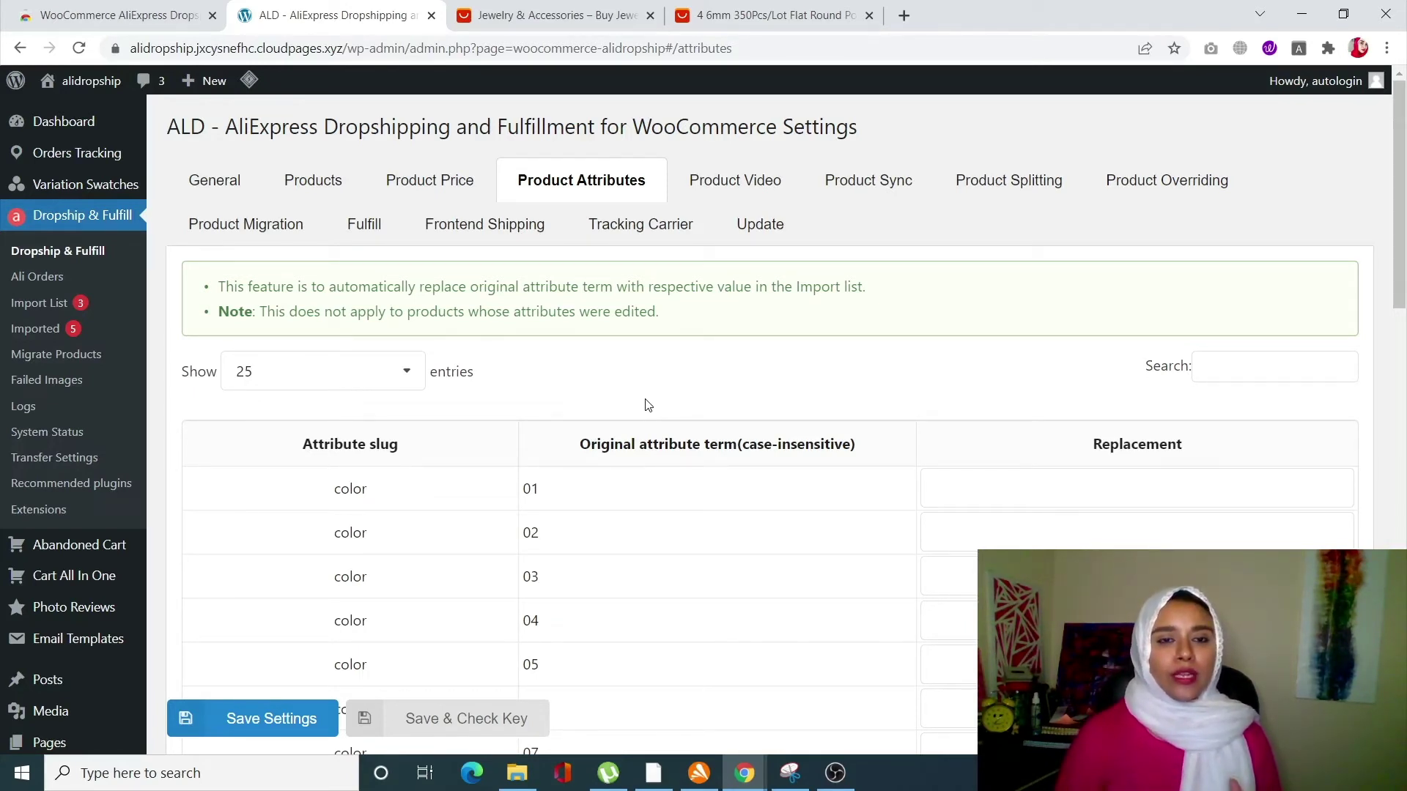
pyautogui.click(741, 186)
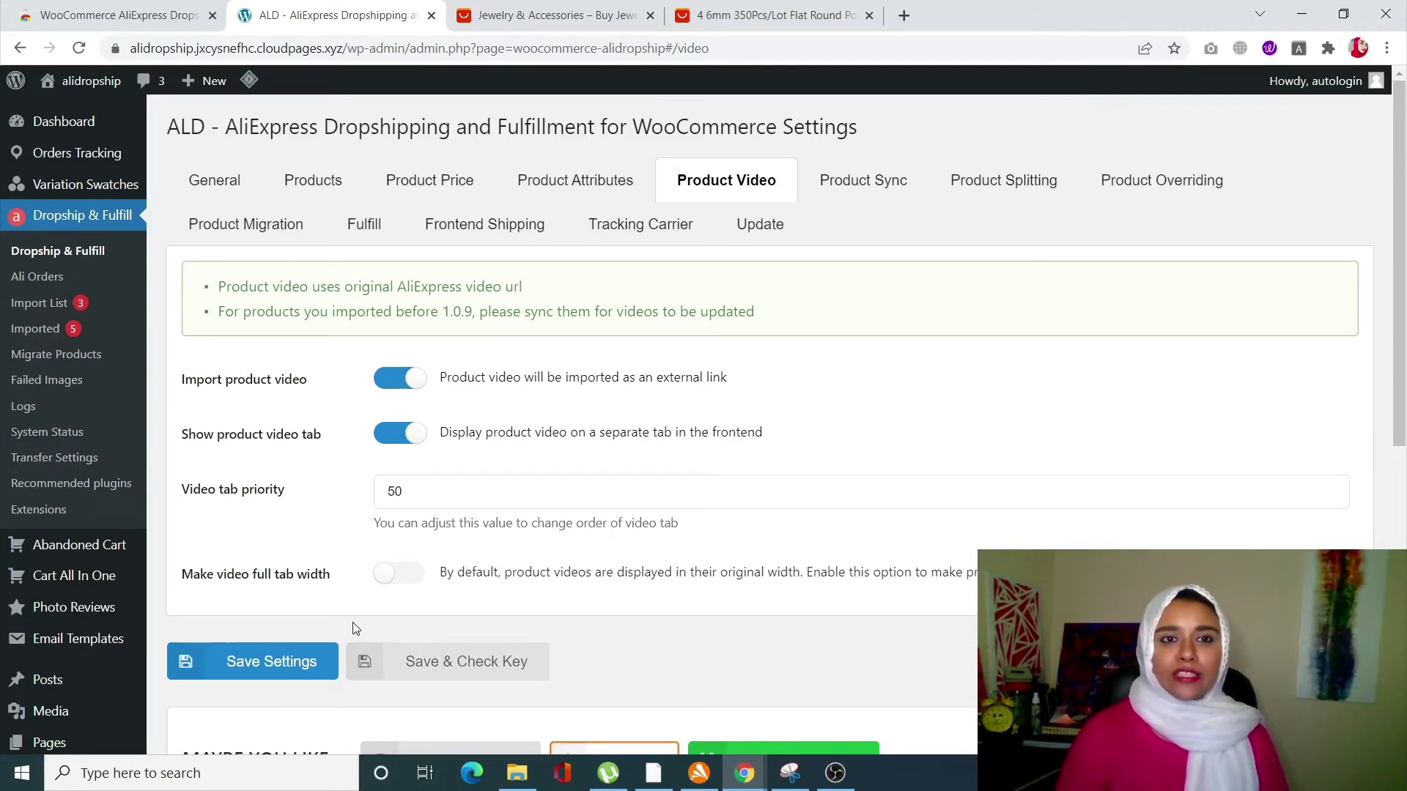
# Review the Product Sync options, then switch to Product Migration, where only link variation is enabled.
pyautogui.click(894, 184)
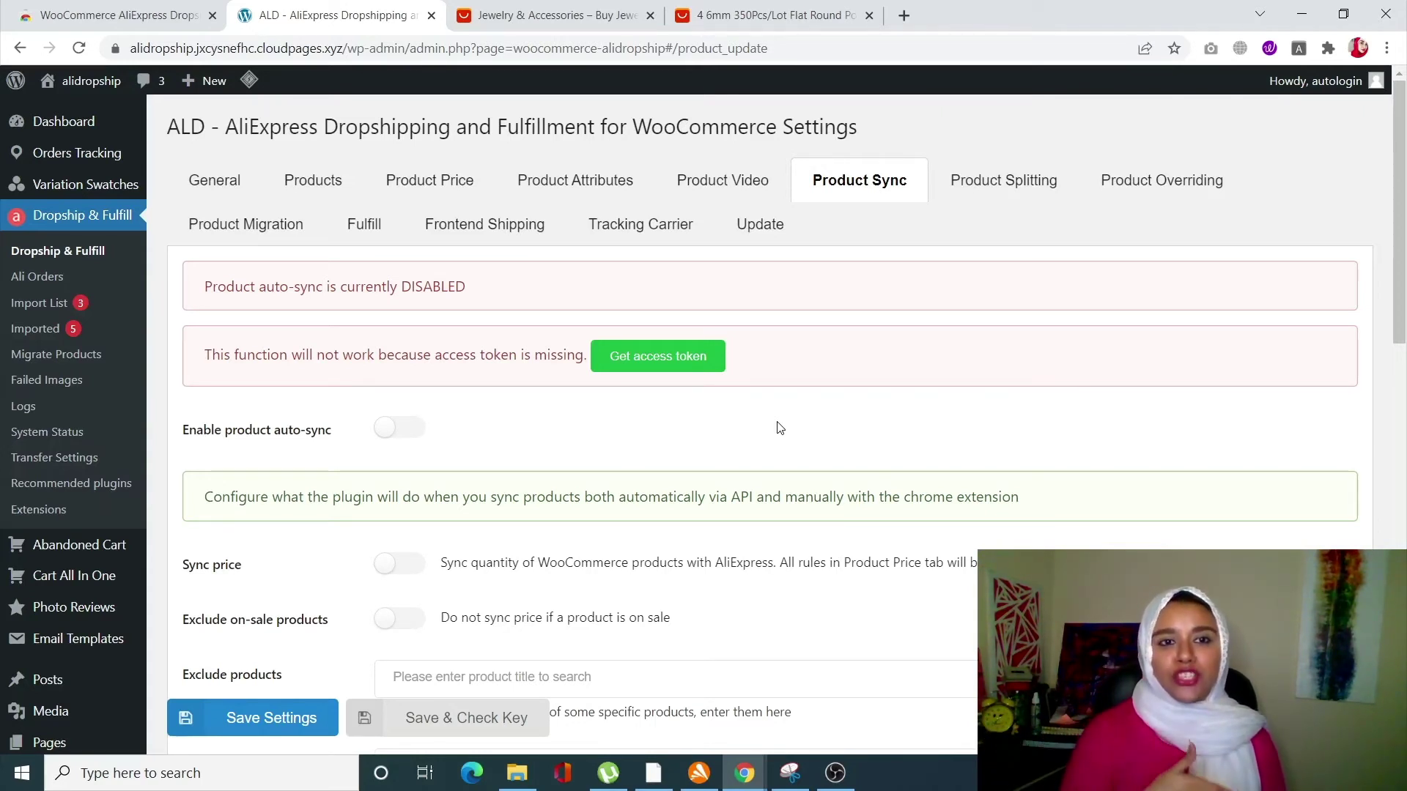
pyautogui.scroll(-3, 762, 428)
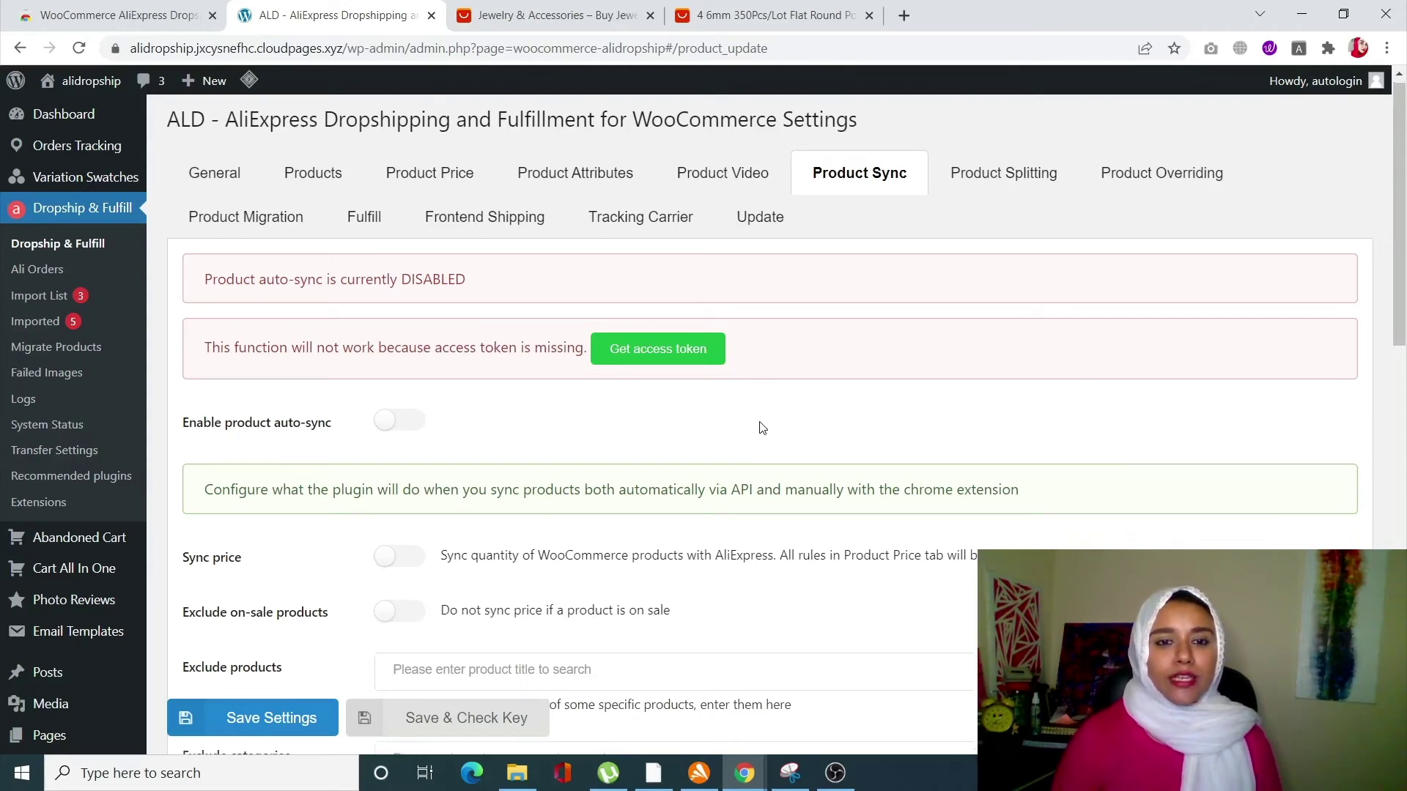
pyautogui.scroll(-2, 762, 428)
pyautogui.scroll(5, 762, 428)
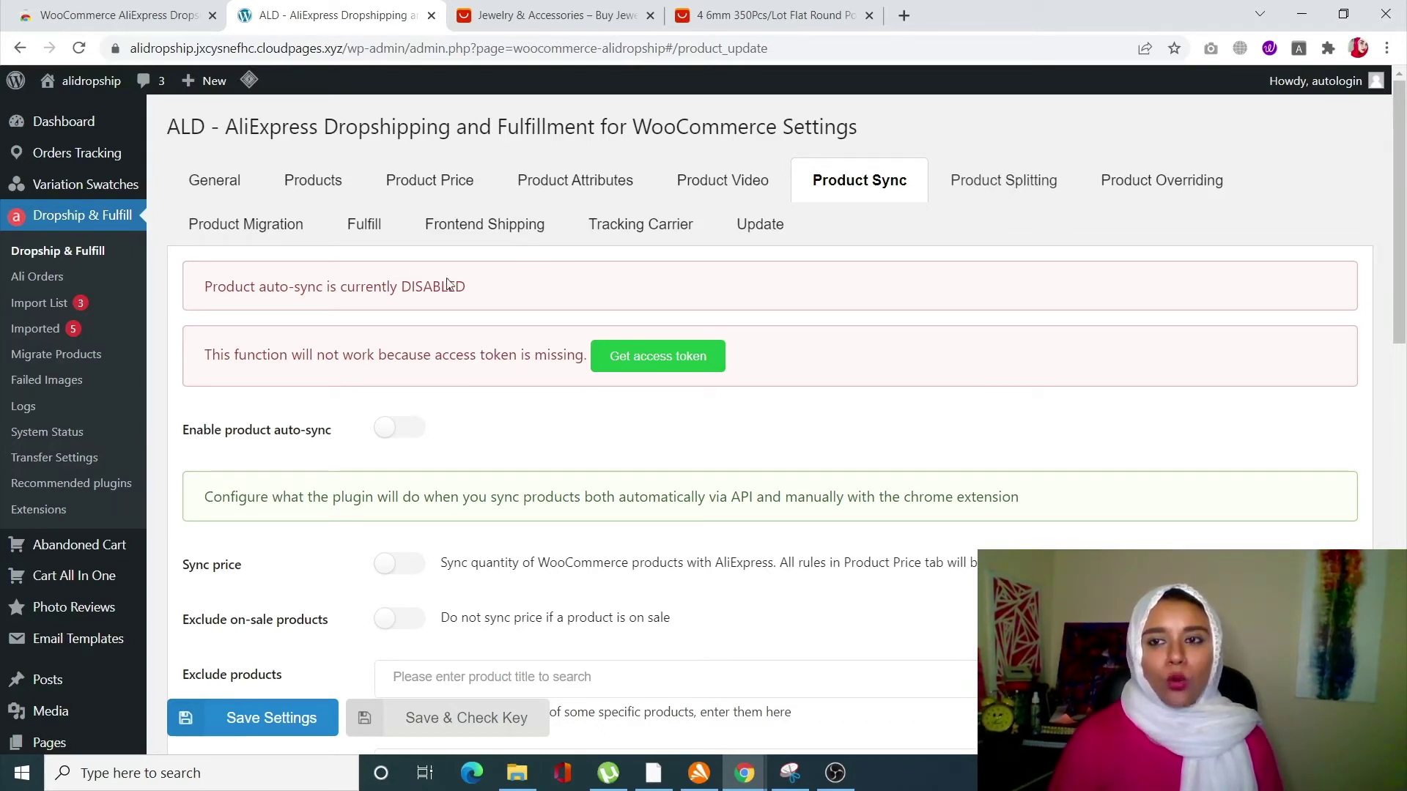
pyautogui.click(276, 225)
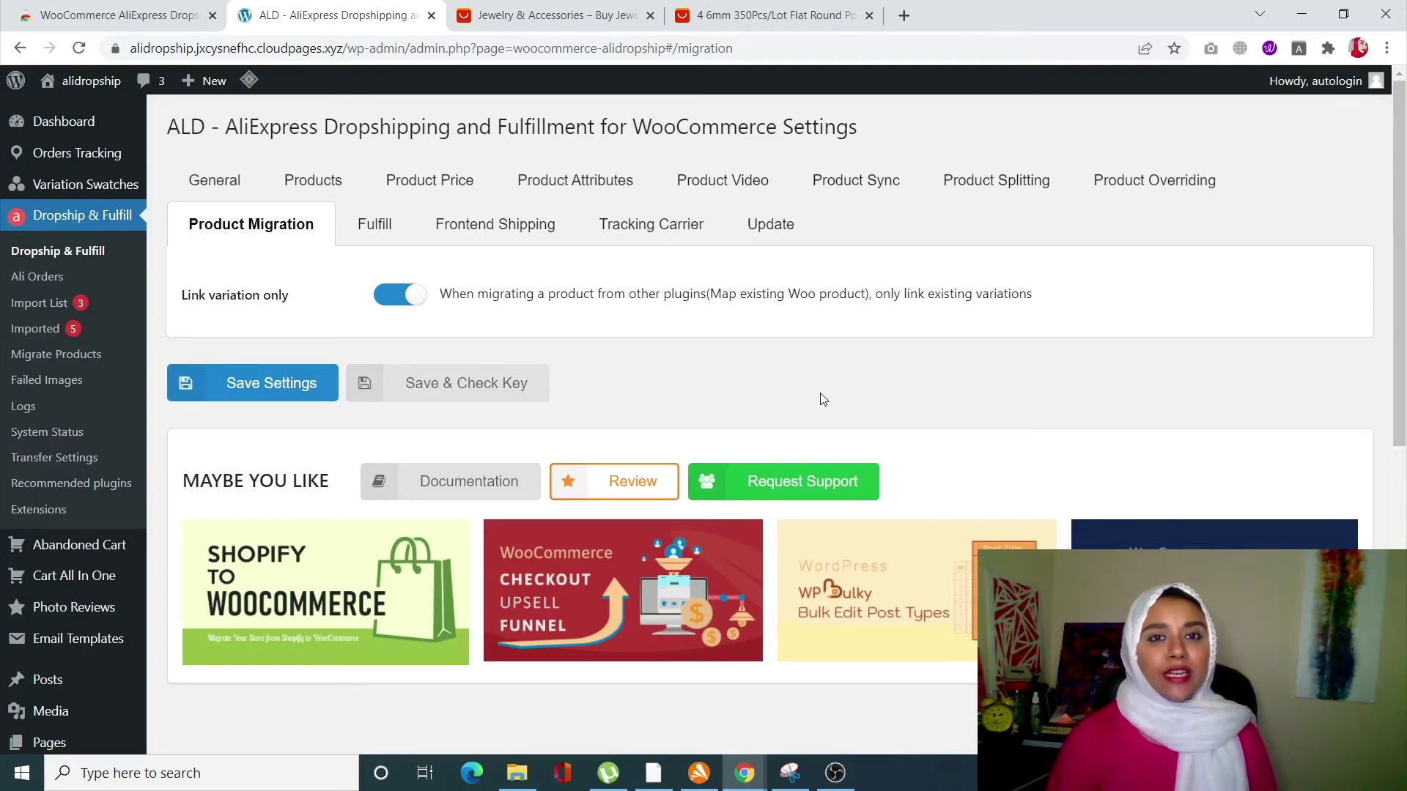
pyautogui.click(406, 305)
pyautogui.click(406, 312)
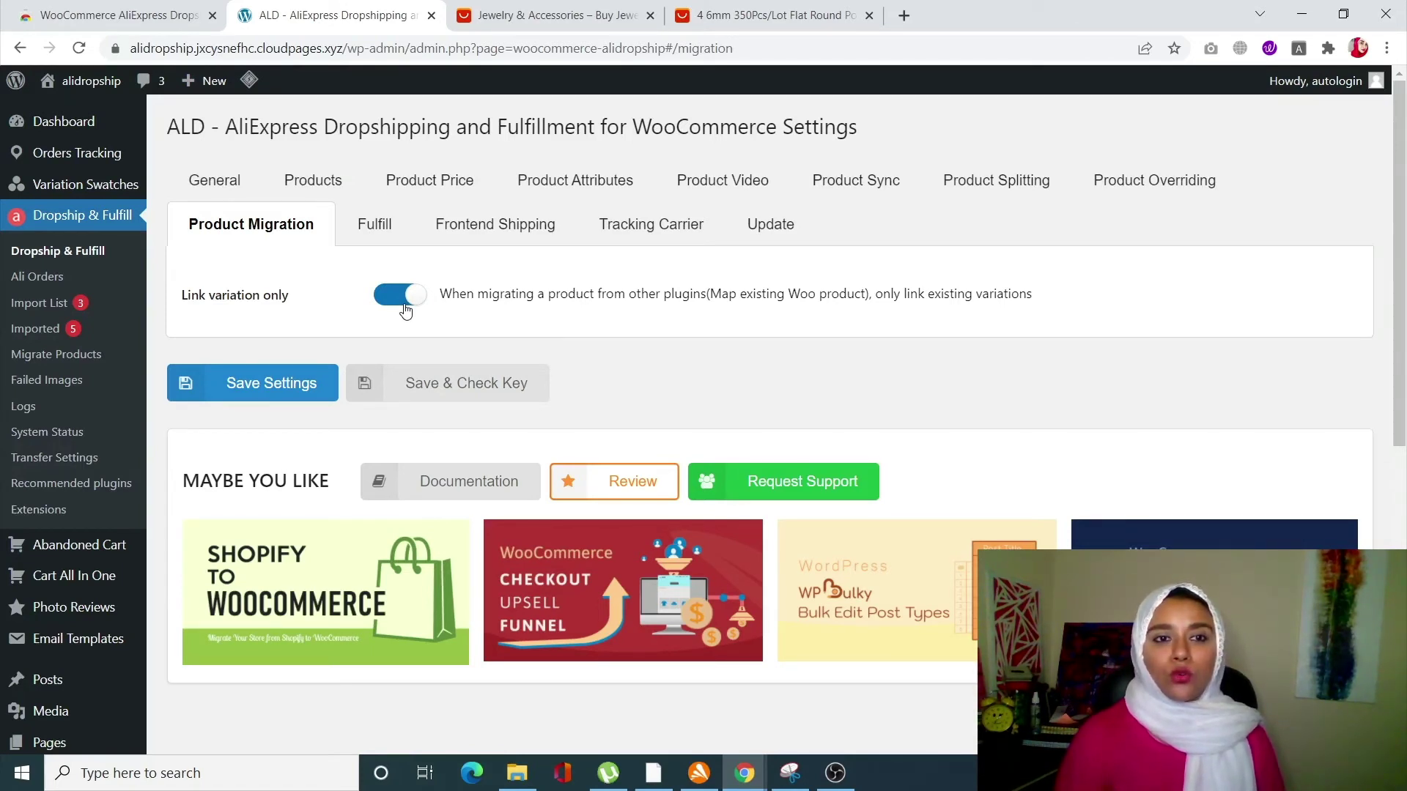
# Open the Fulfill settings, keep ePacket as the default carrier company, and review the fields.
pyautogui.click(368, 233)
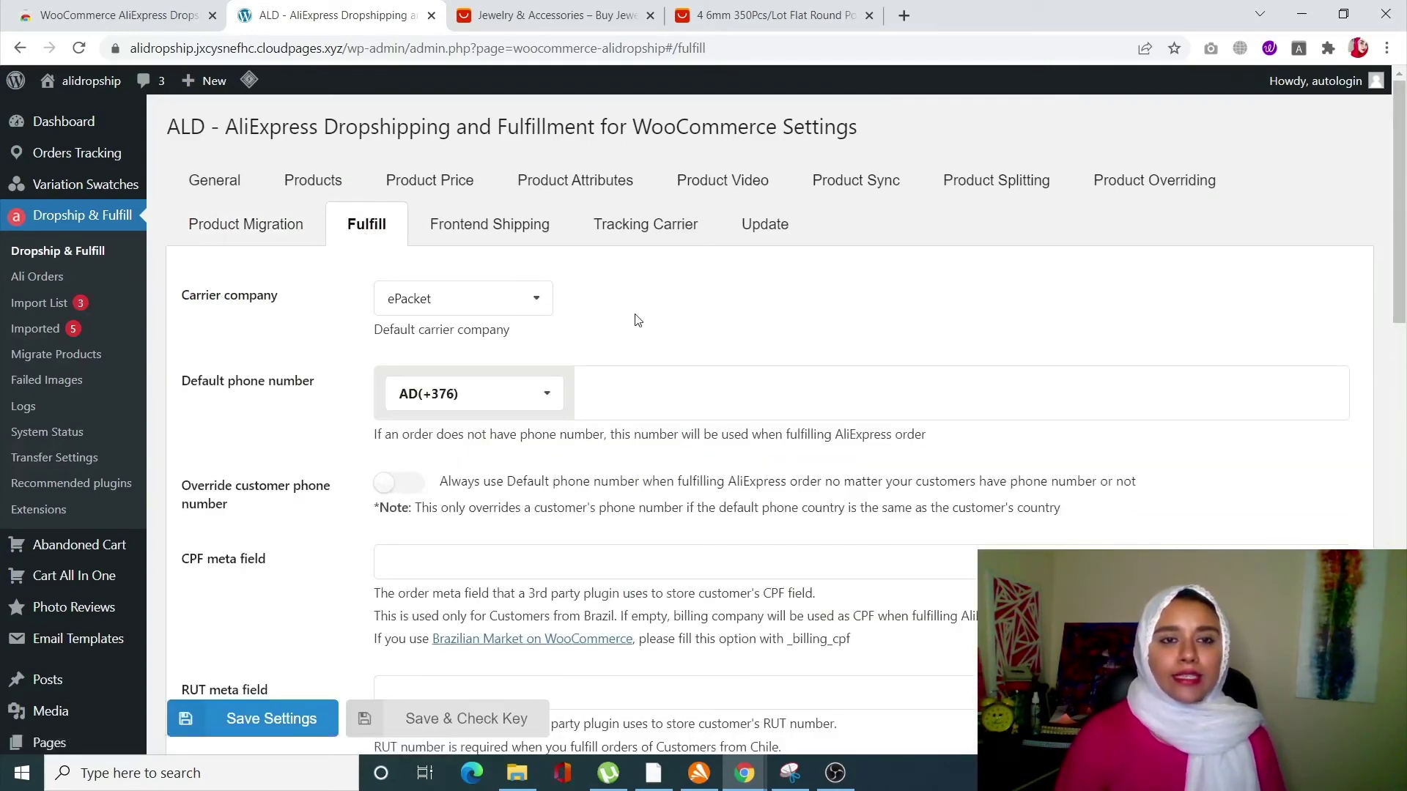
pyautogui.scroll(-1, 636, 320)
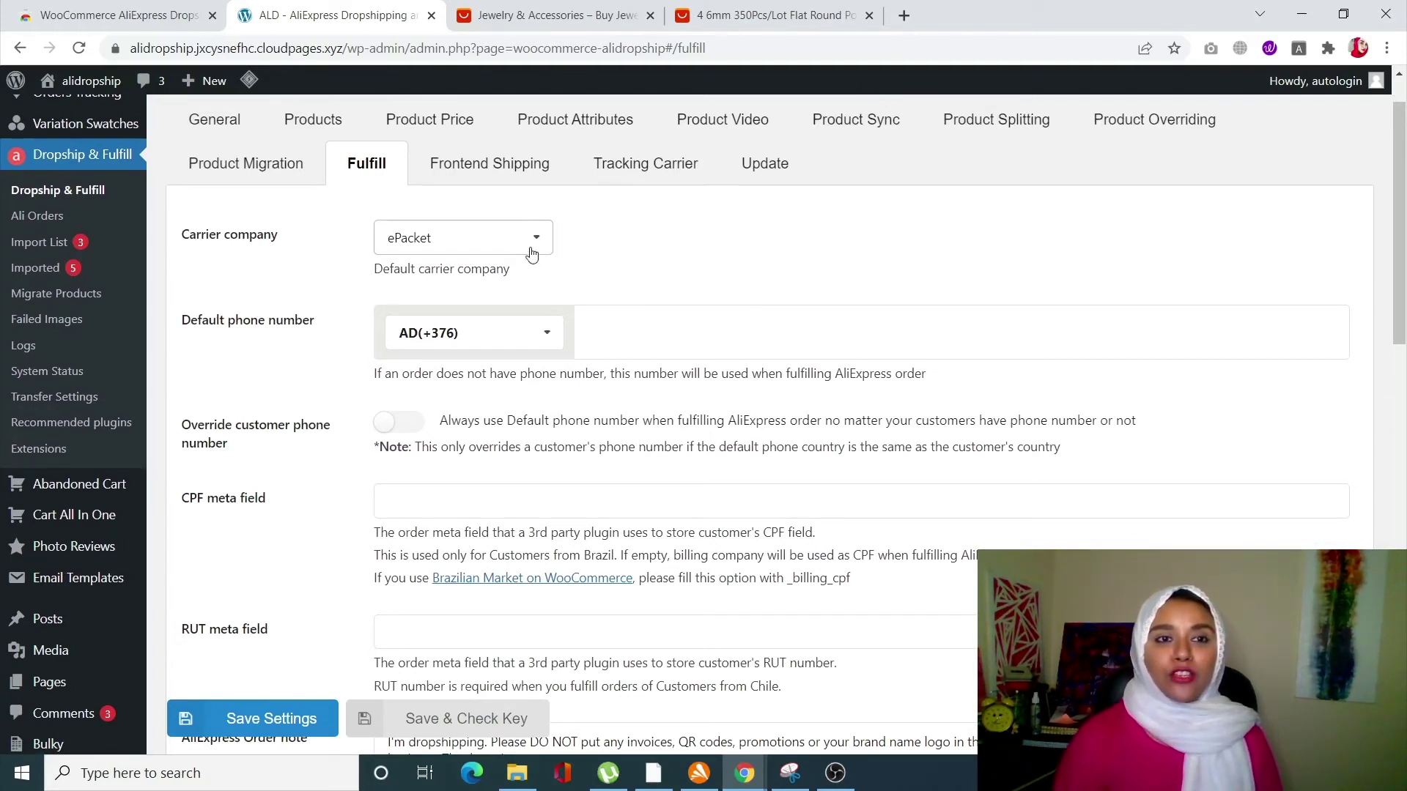
pyautogui.click(502, 236)
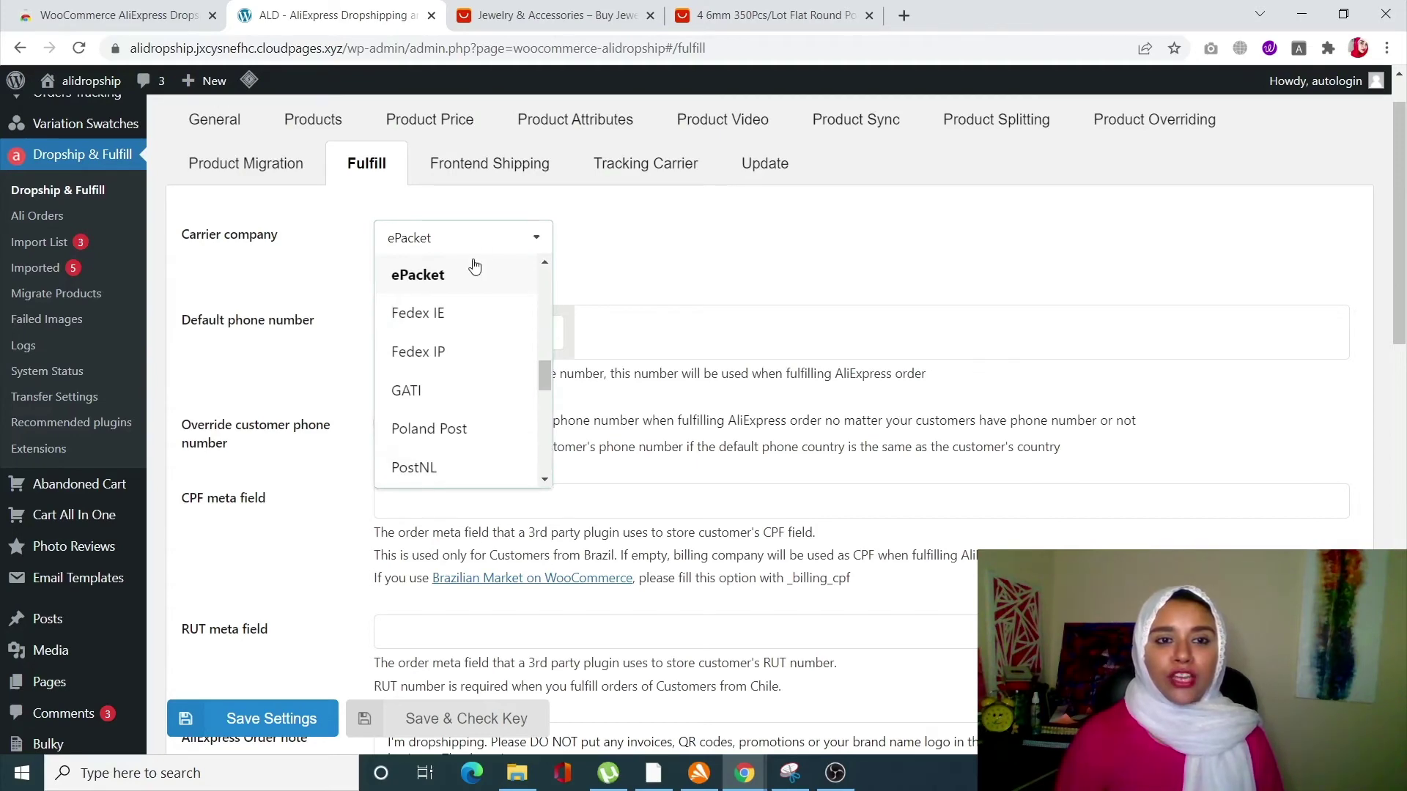
pyautogui.click(493, 236)
pyautogui.scroll(-1, 549, 399)
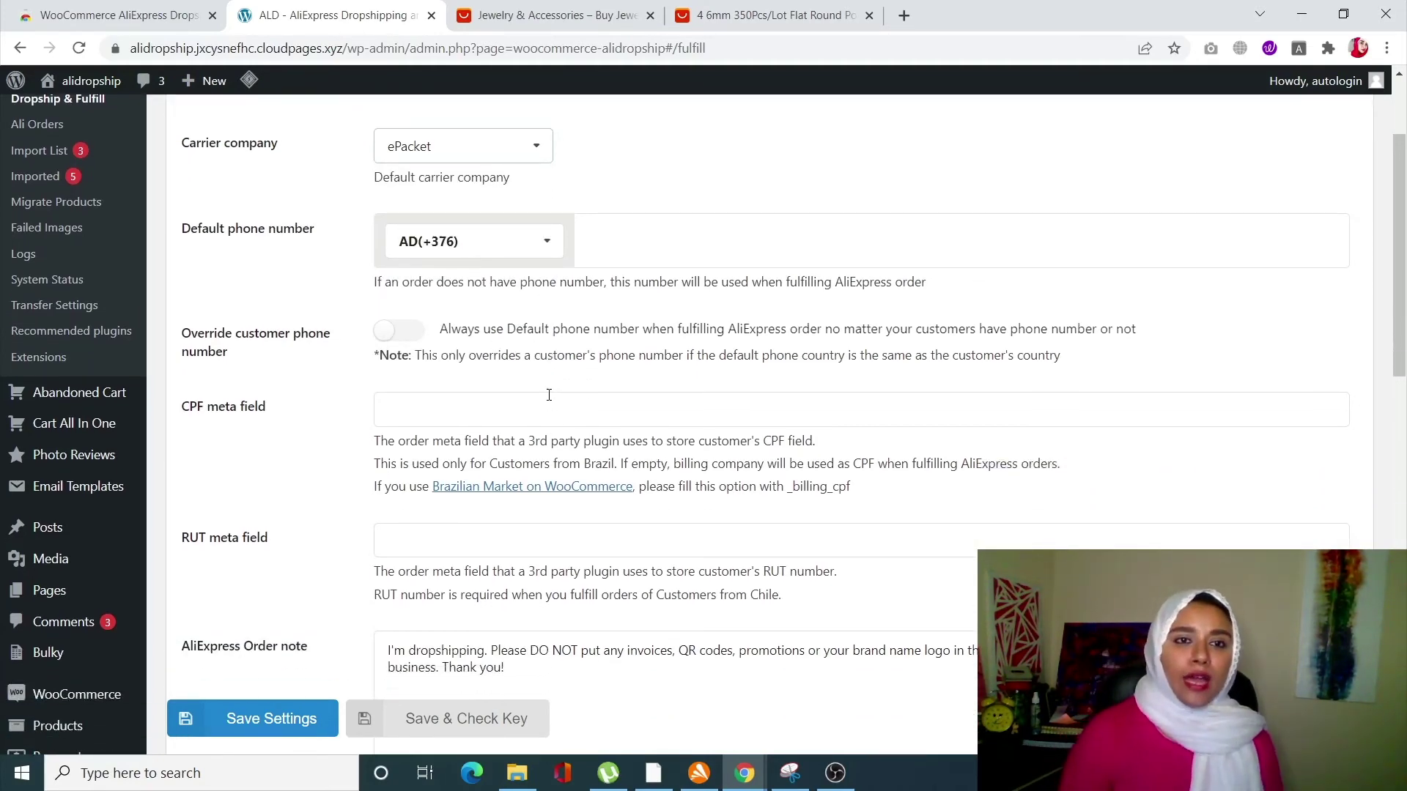
pyautogui.scroll(-5, 549, 395)
pyautogui.scroll(-1, 548, 395)
pyautogui.scroll(6, 549, 399)
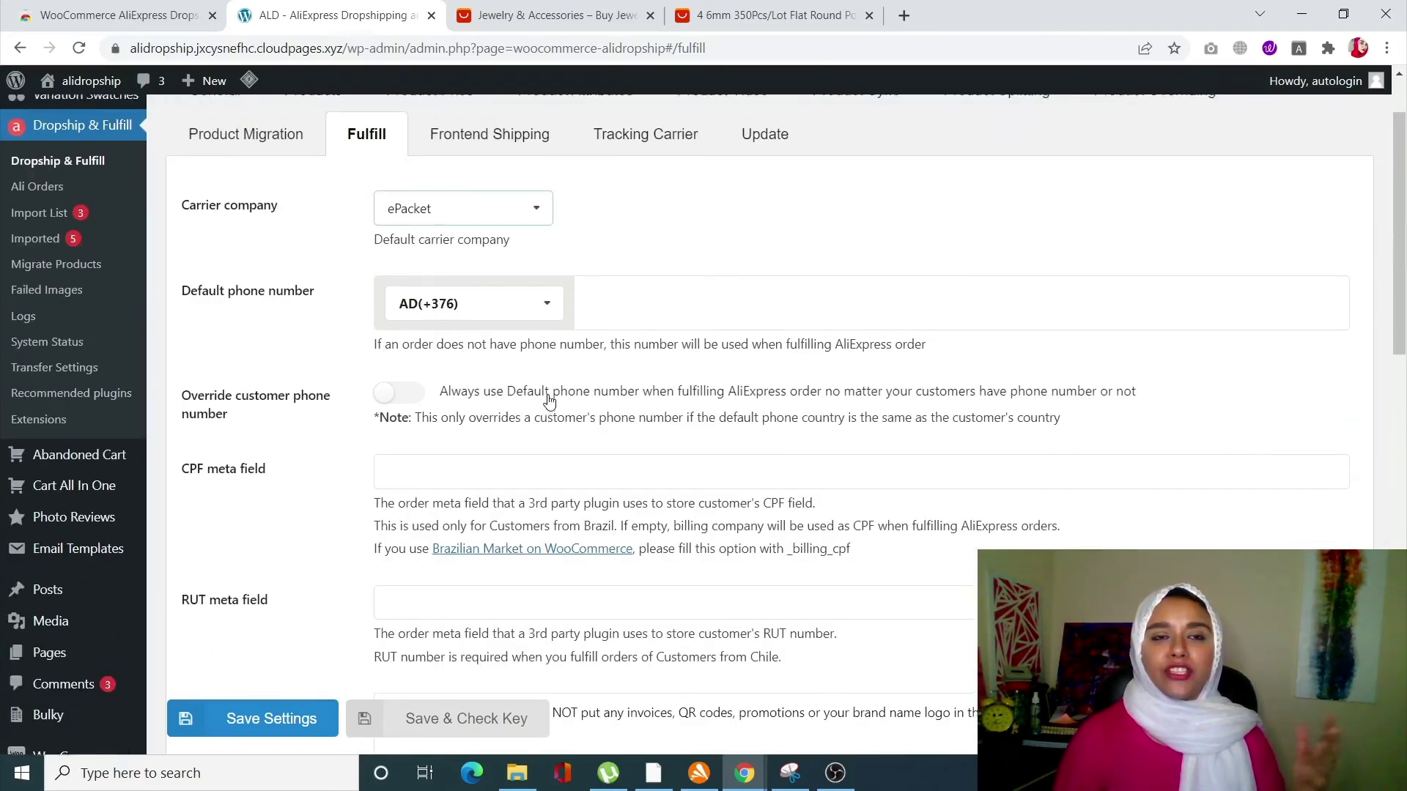
pyautogui.scroll(2, 549, 399)
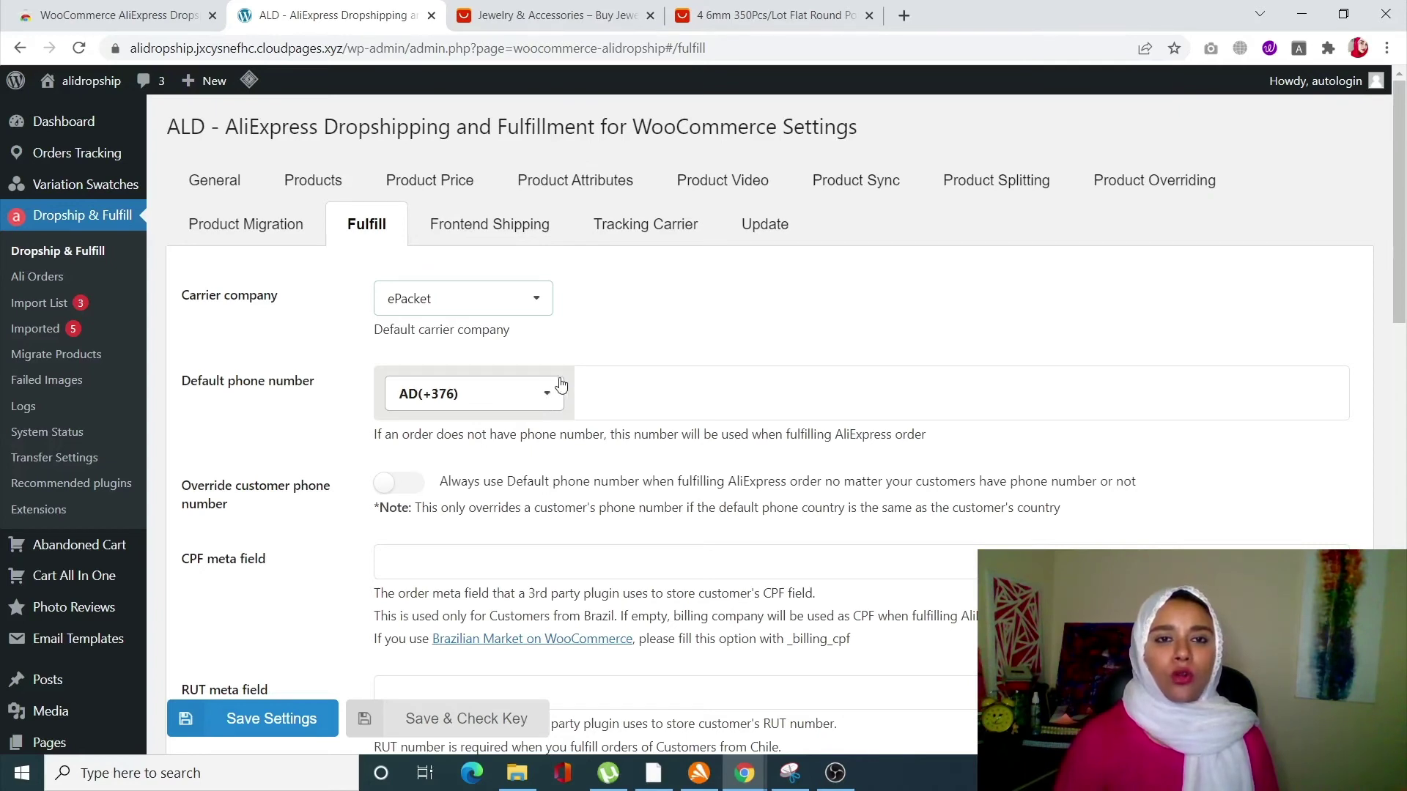
pyautogui.click(524, 233)
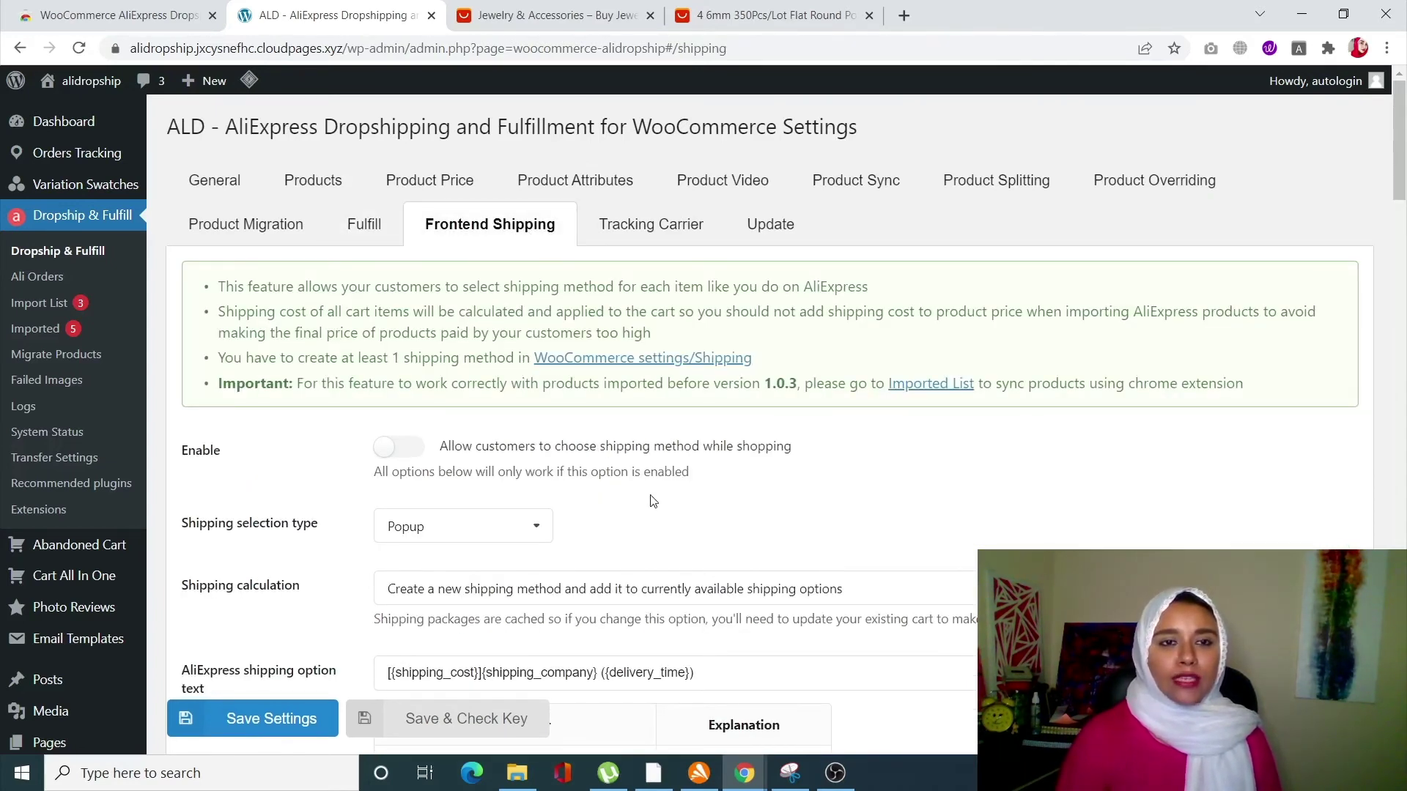
pyautogui.scroll(-1, 653, 501)
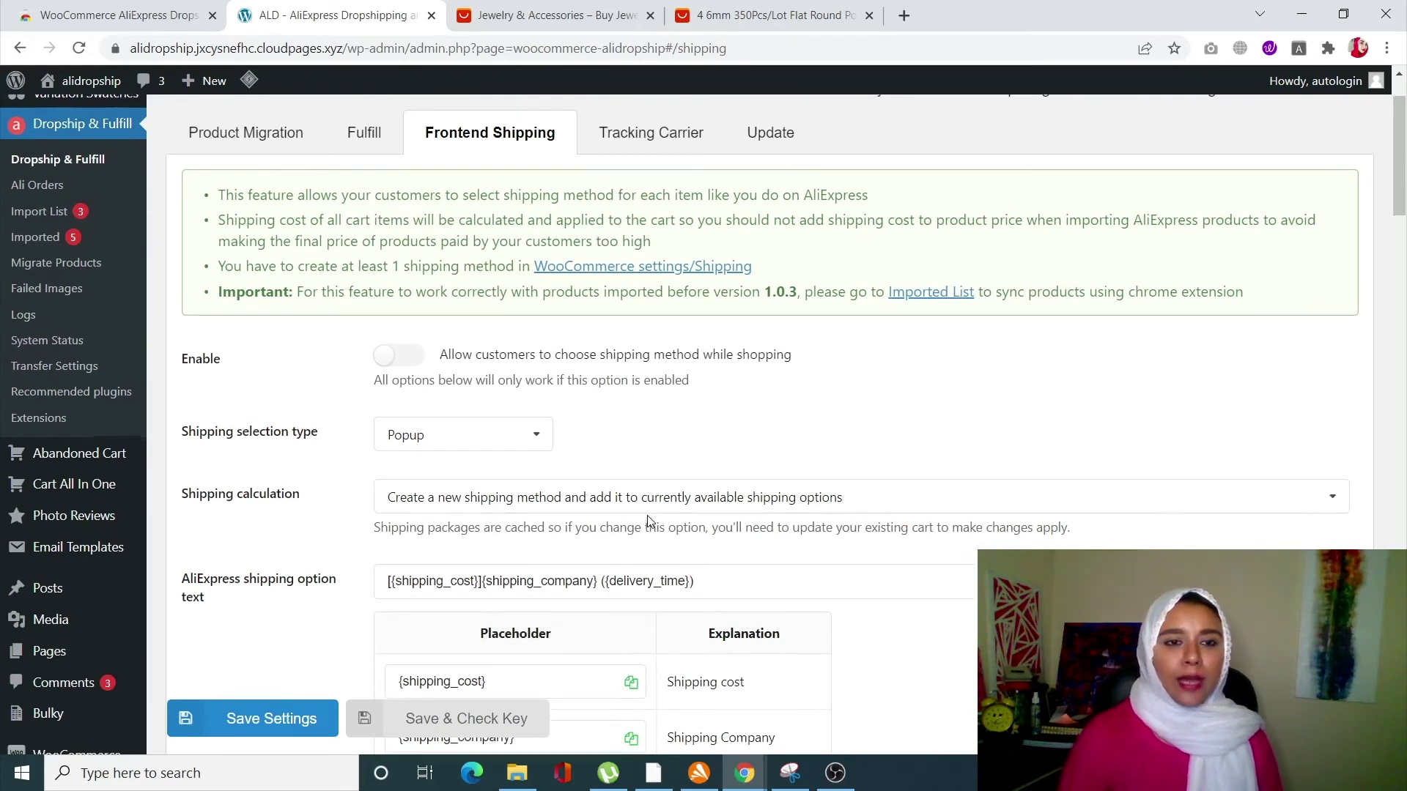
pyautogui.scroll(-1, 649, 521)
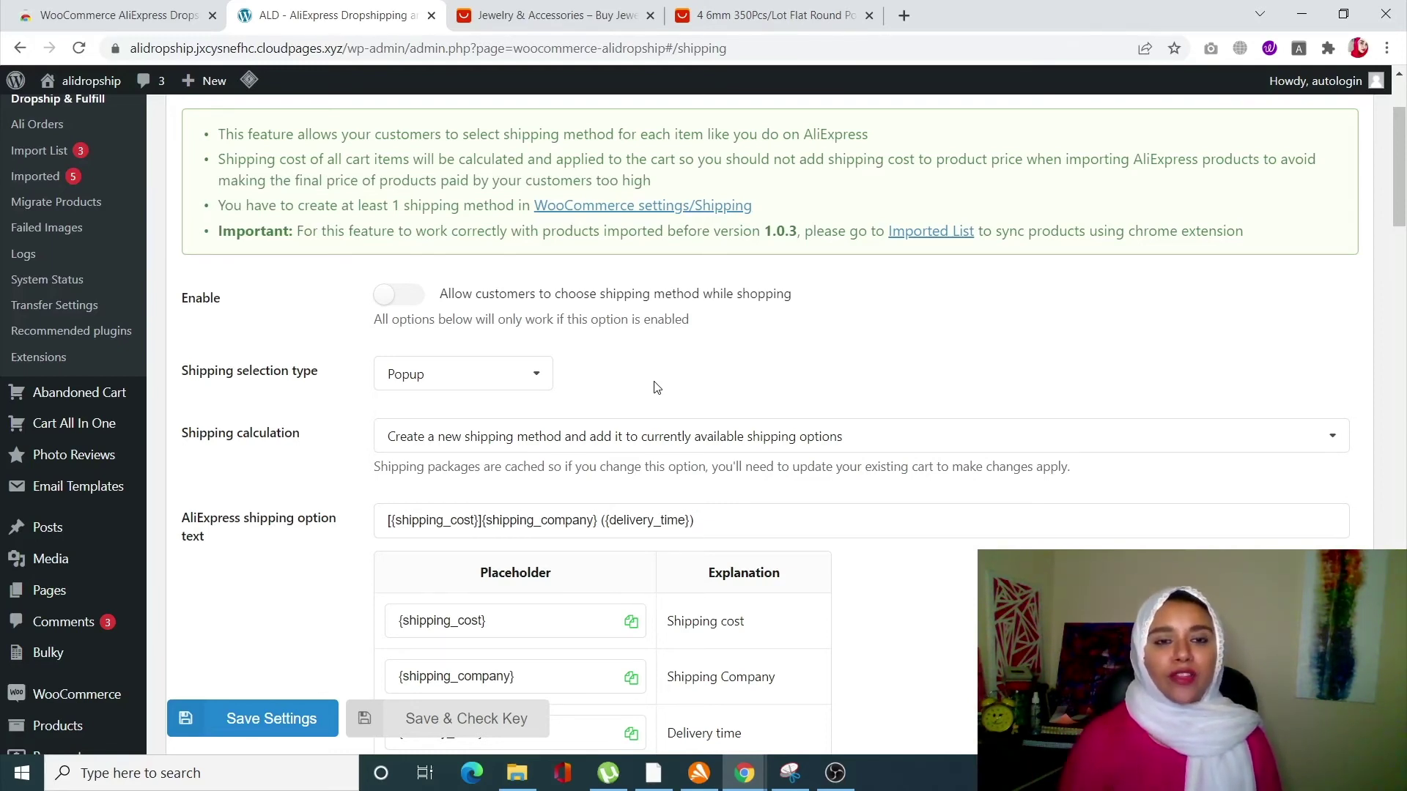
pyautogui.click(513, 370)
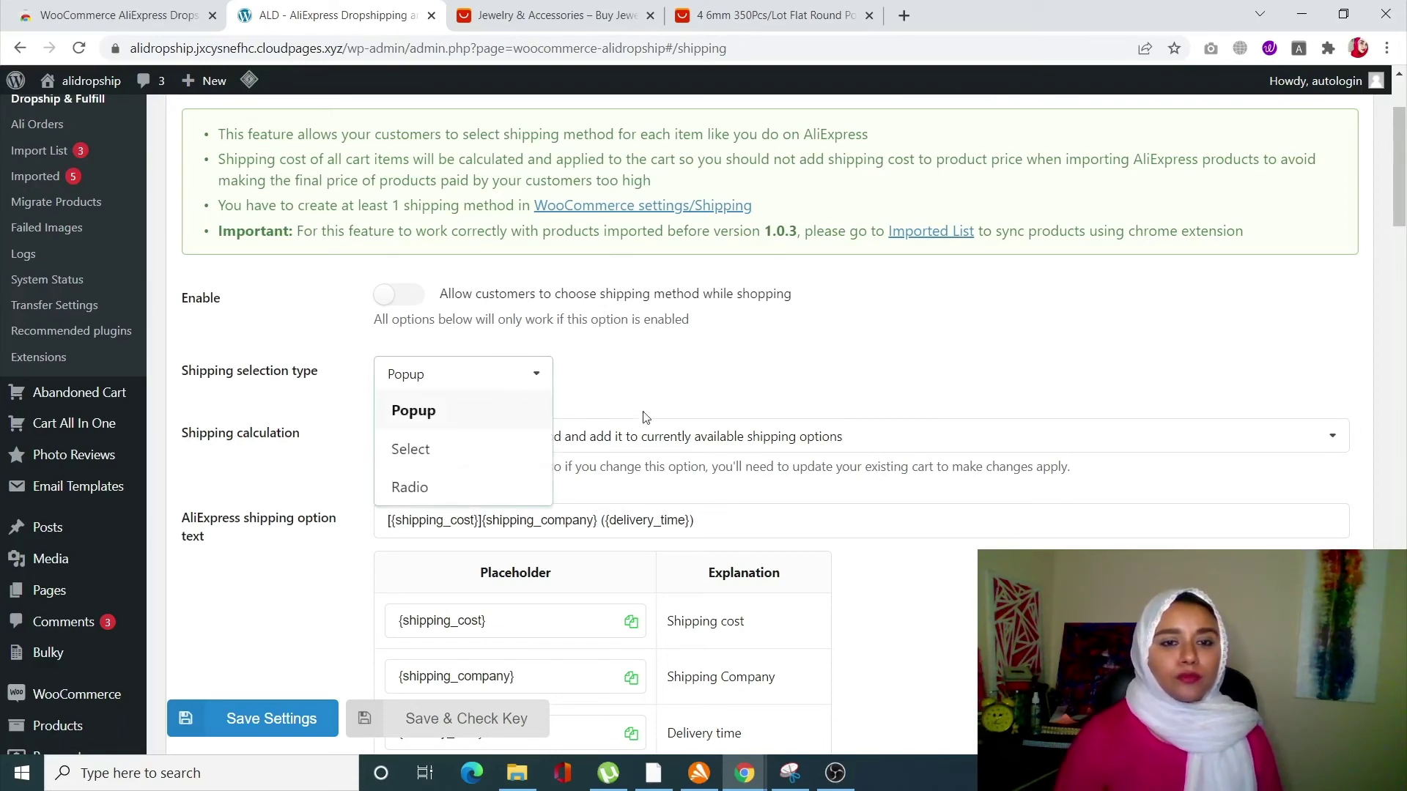
pyautogui.click(709, 381)
pyautogui.scroll(-6, 697, 405)
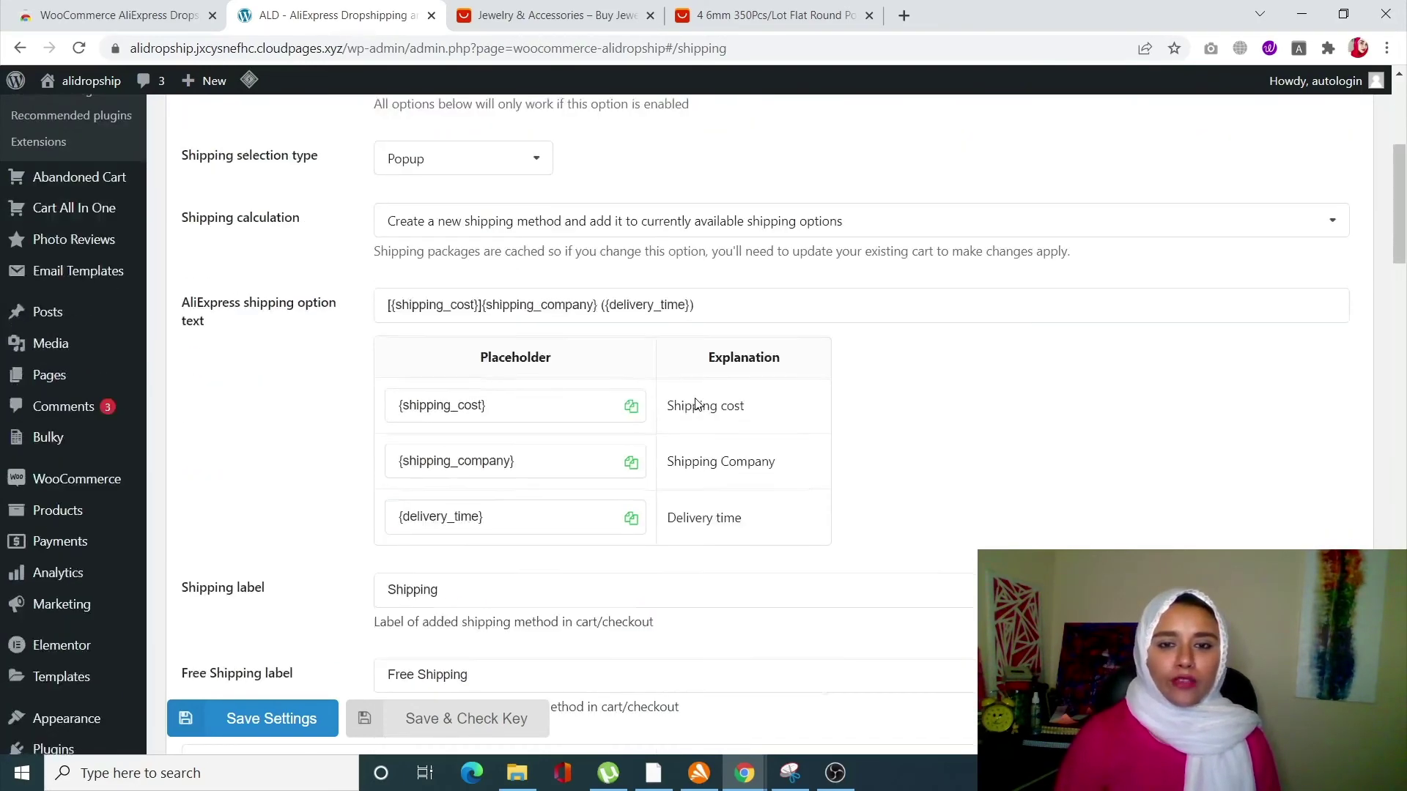
pyautogui.scroll(8, 698, 405)
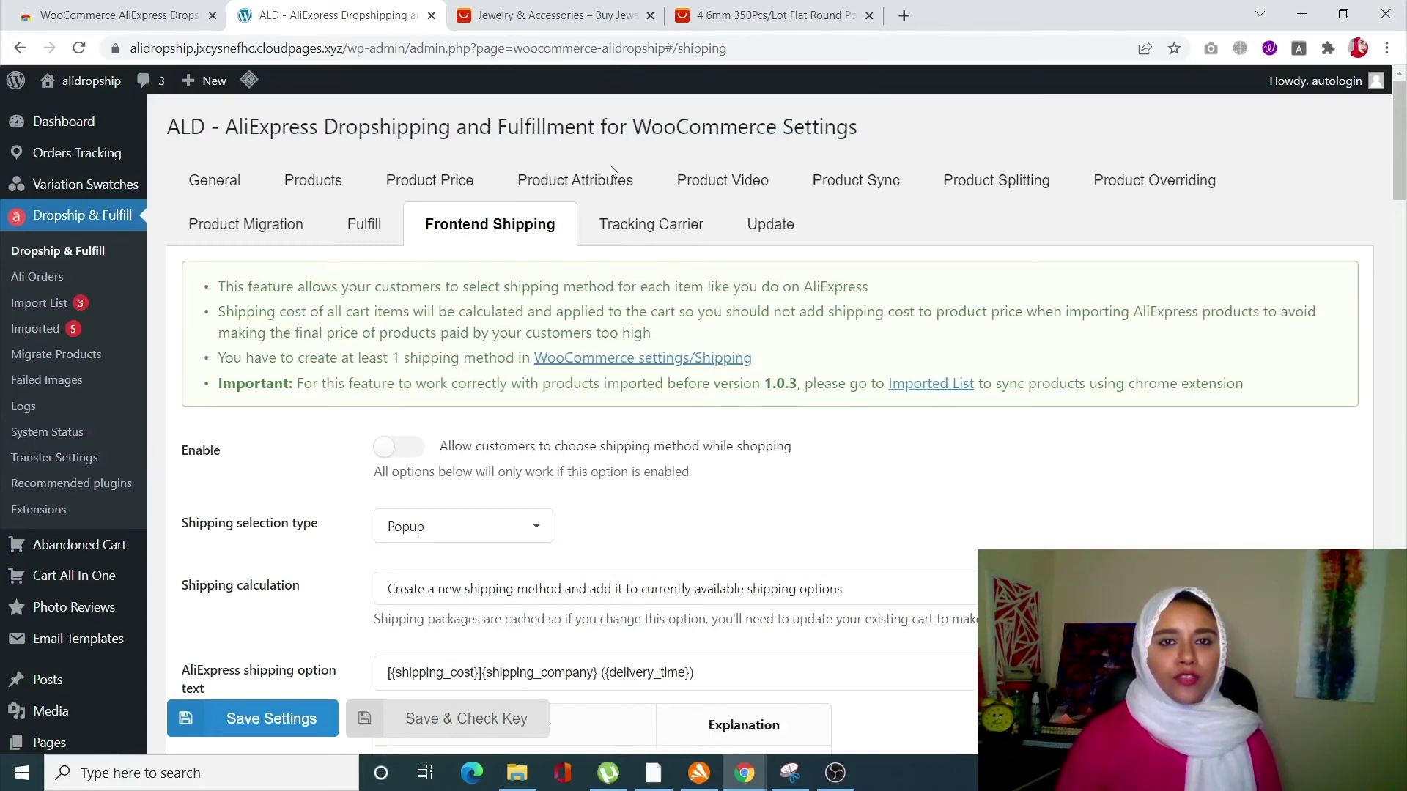
# Open the Tracking Carrier tab and scroll its shipping-company-to-carrier mapping list.
pyautogui.click(645, 233)
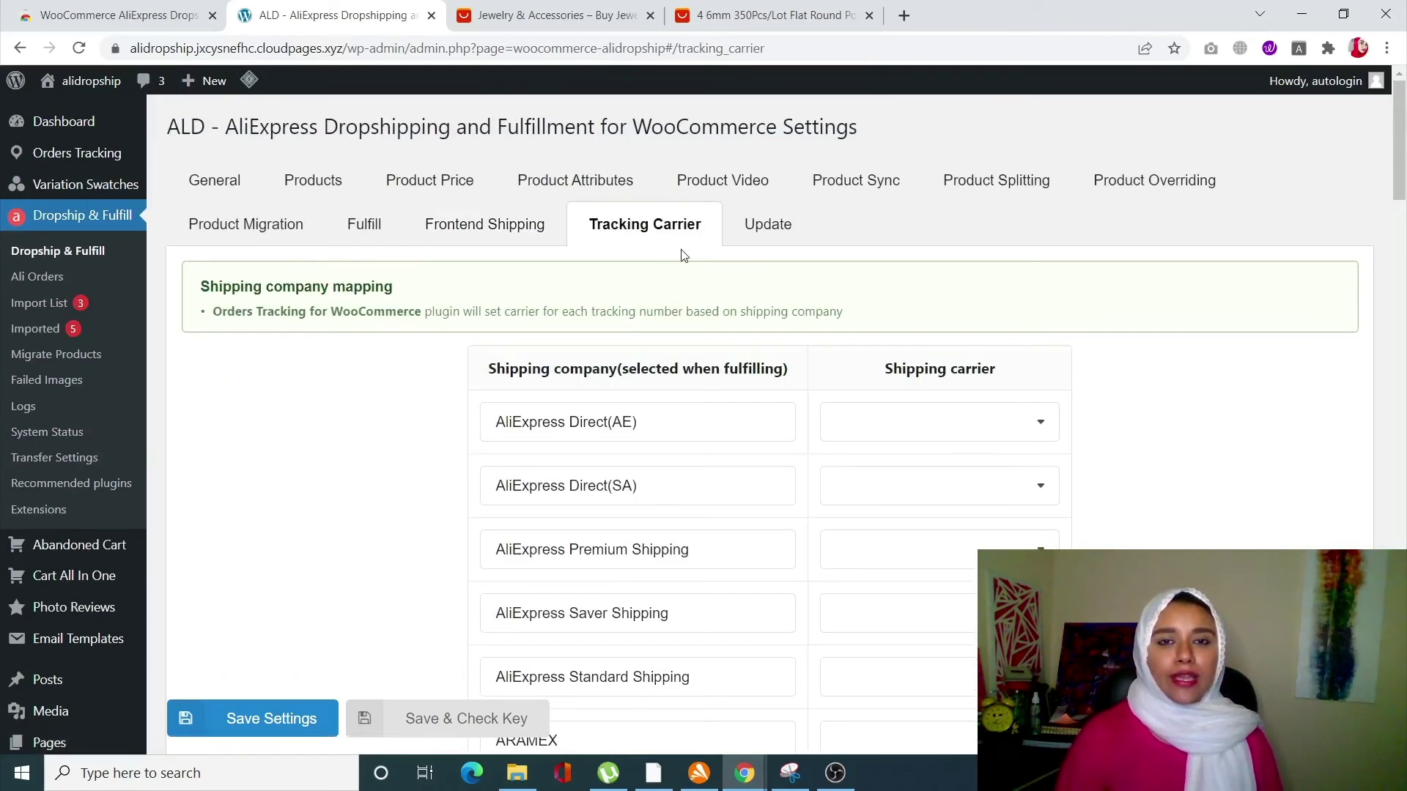
pyautogui.scroll(-1, 683, 257)
pyautogui.scroll(-2, 685, 264)
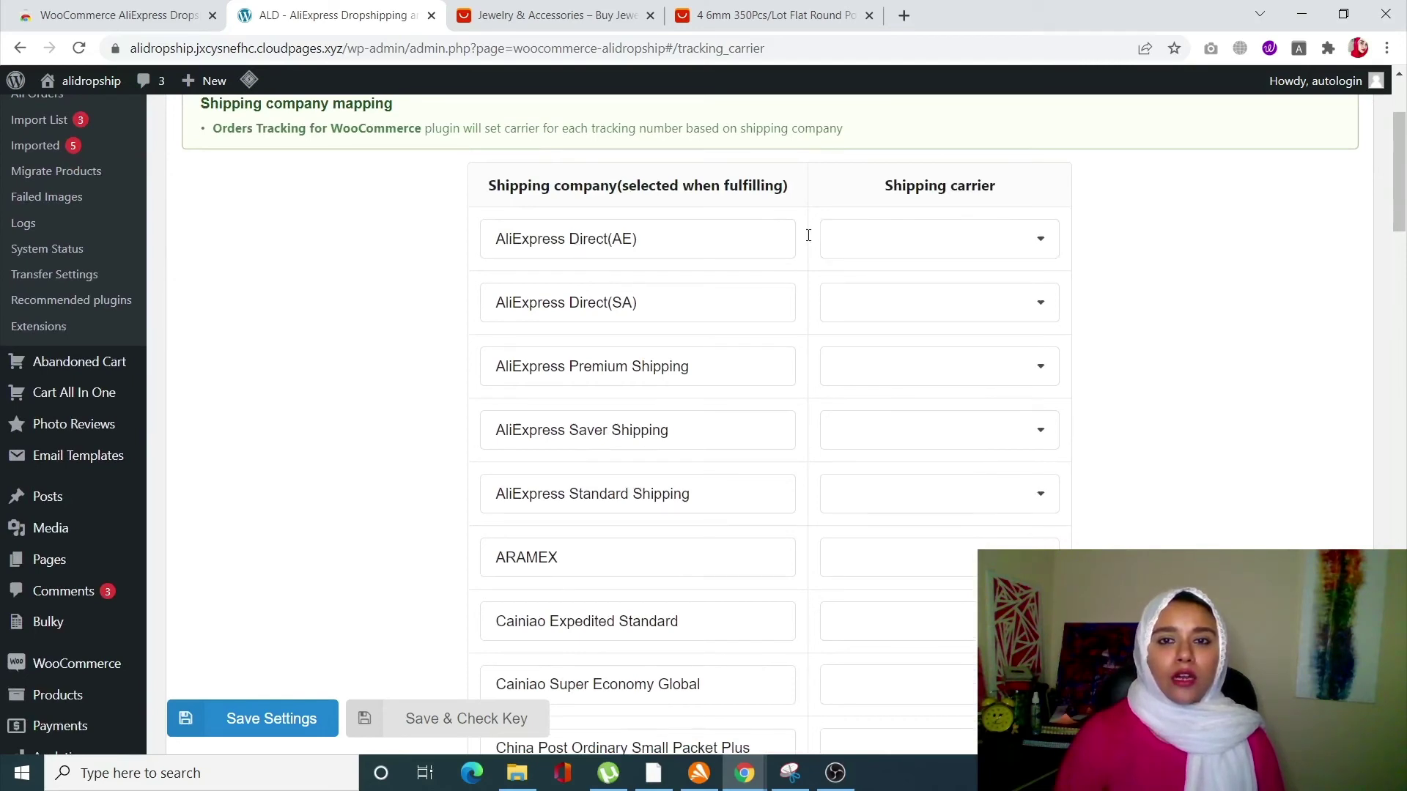
# Browse the carriers for AliExpress Direct(AE) and close the list without choosing one.
pyautogui.click(903, 245)
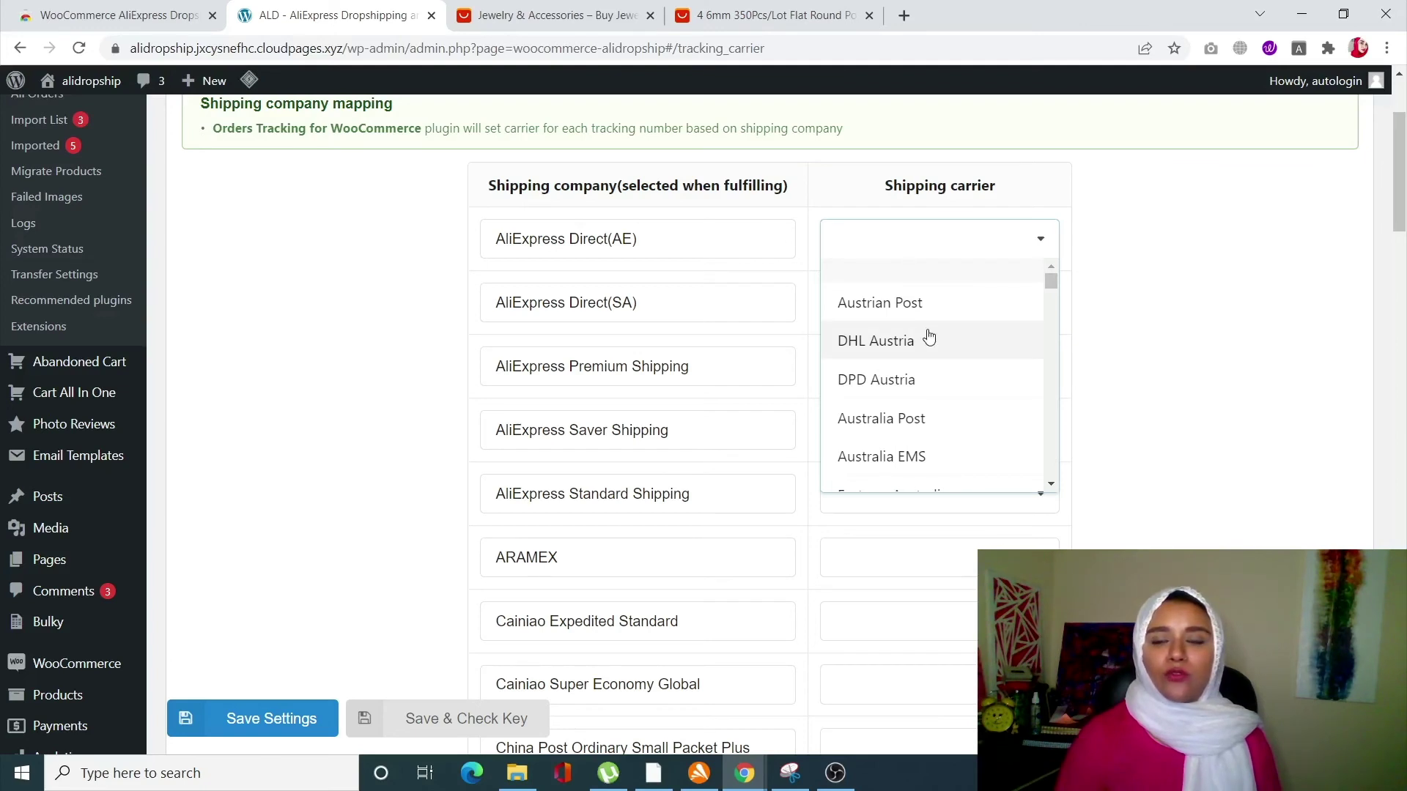
pyautogui.scroll(-2, 927, 362)
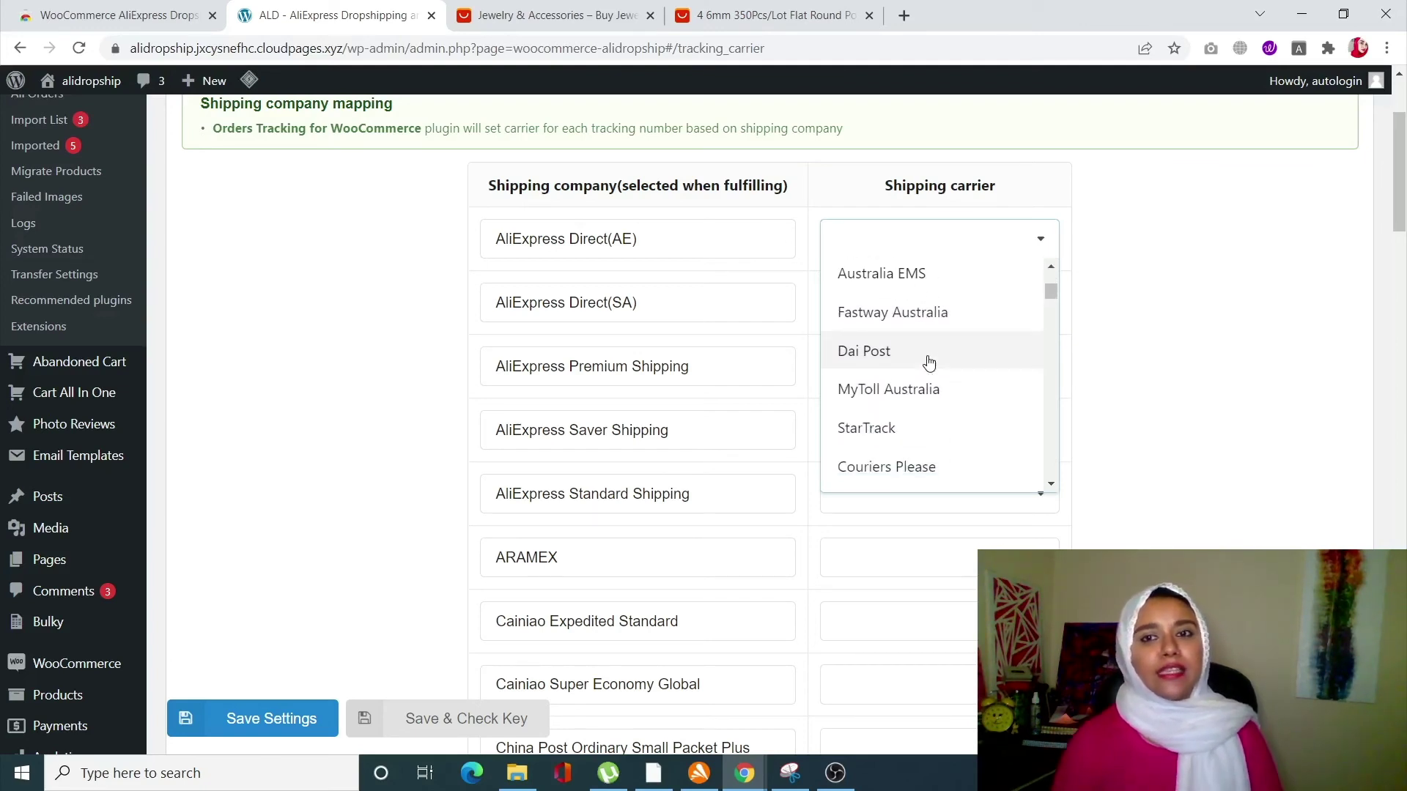
pyautogui.scroll(-2, 927, 362)
pyautogui.scroll(3, 929, 364)
pyautogui.scroll(2, 929, 364)
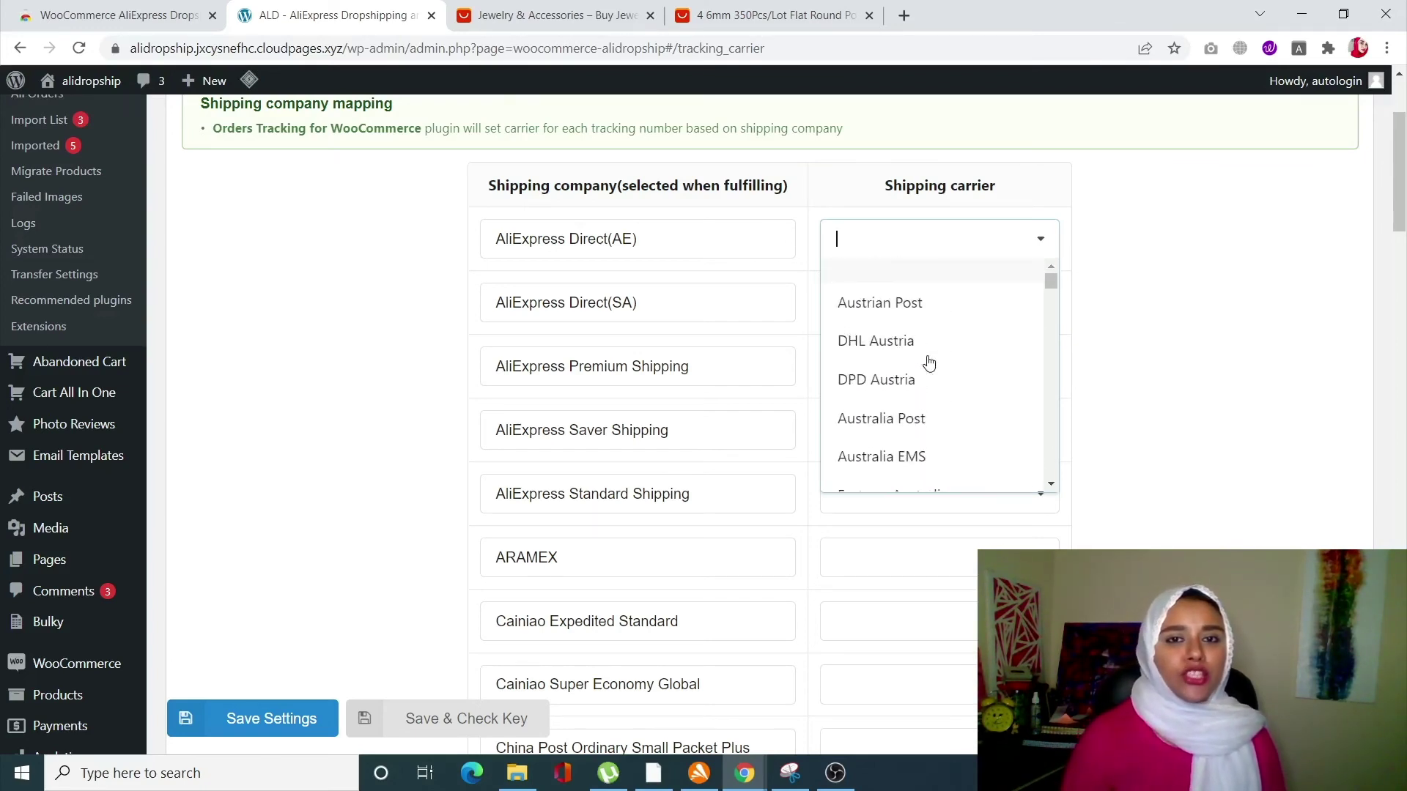
pyautogui.click(355, 340)
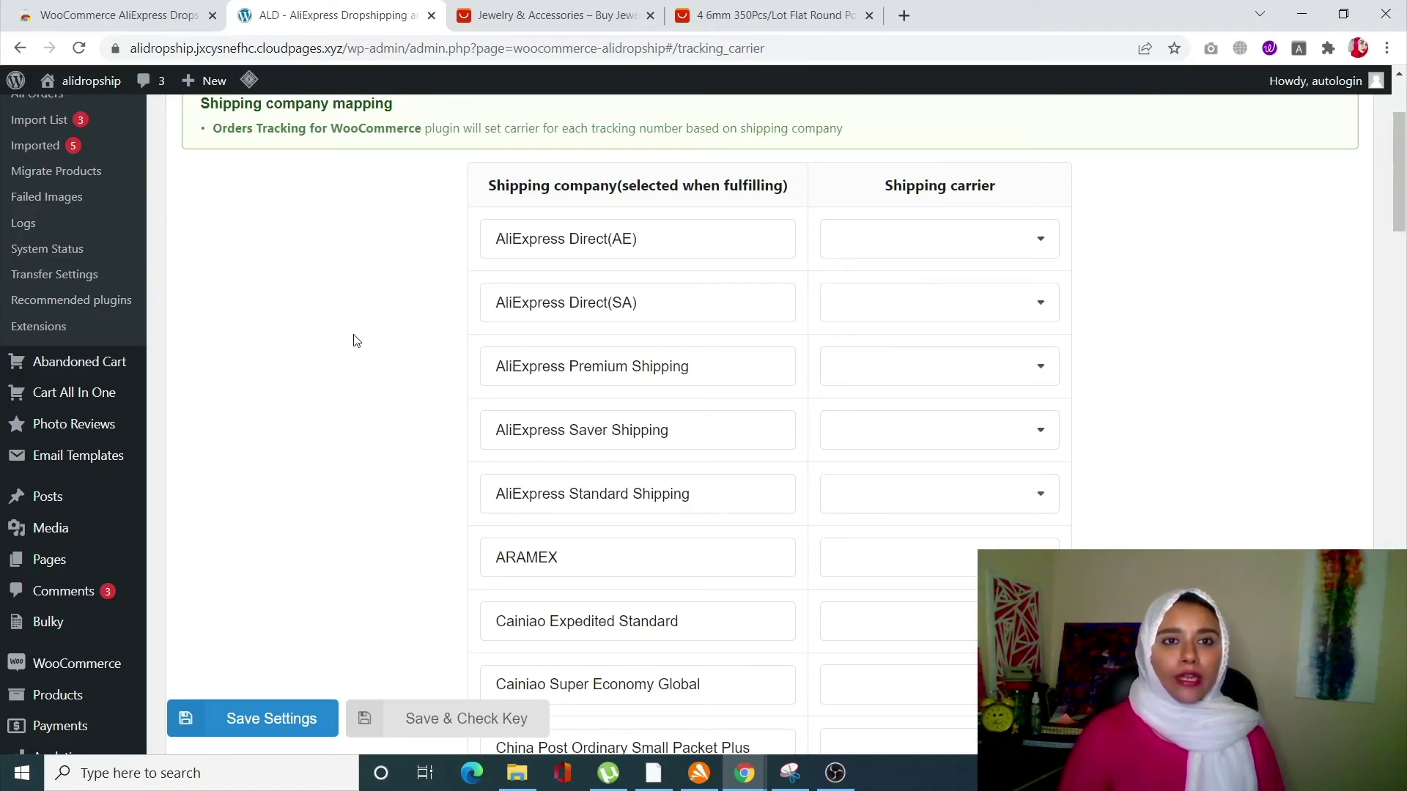
pyautogui.scroll(1, 354, 340)
pyautogui.scroll(-10, 351, 341)
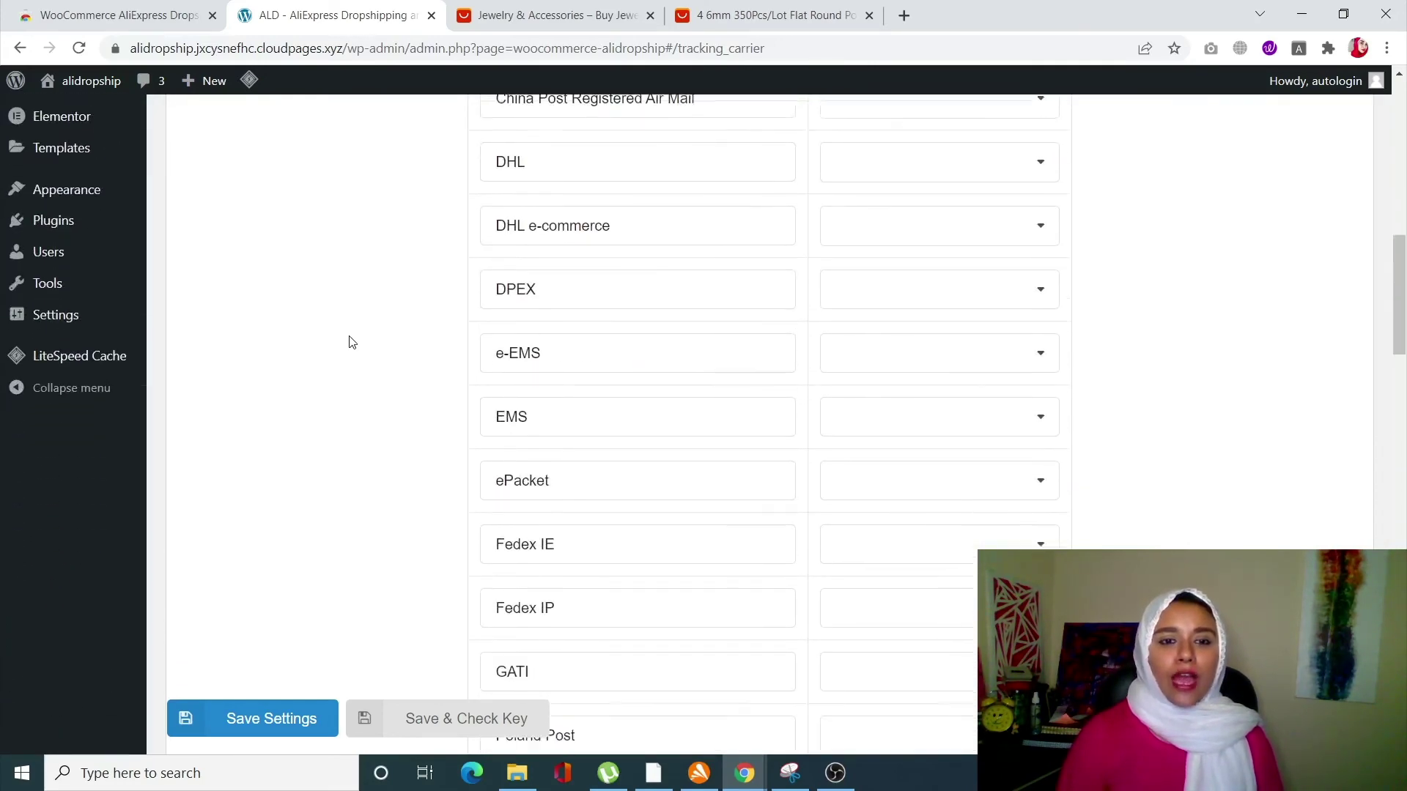
pyautogui.scroll(3, 351, 342)
pyautogui.moveTo(1387, 254); pyautogui.dragTo(1398, 125)
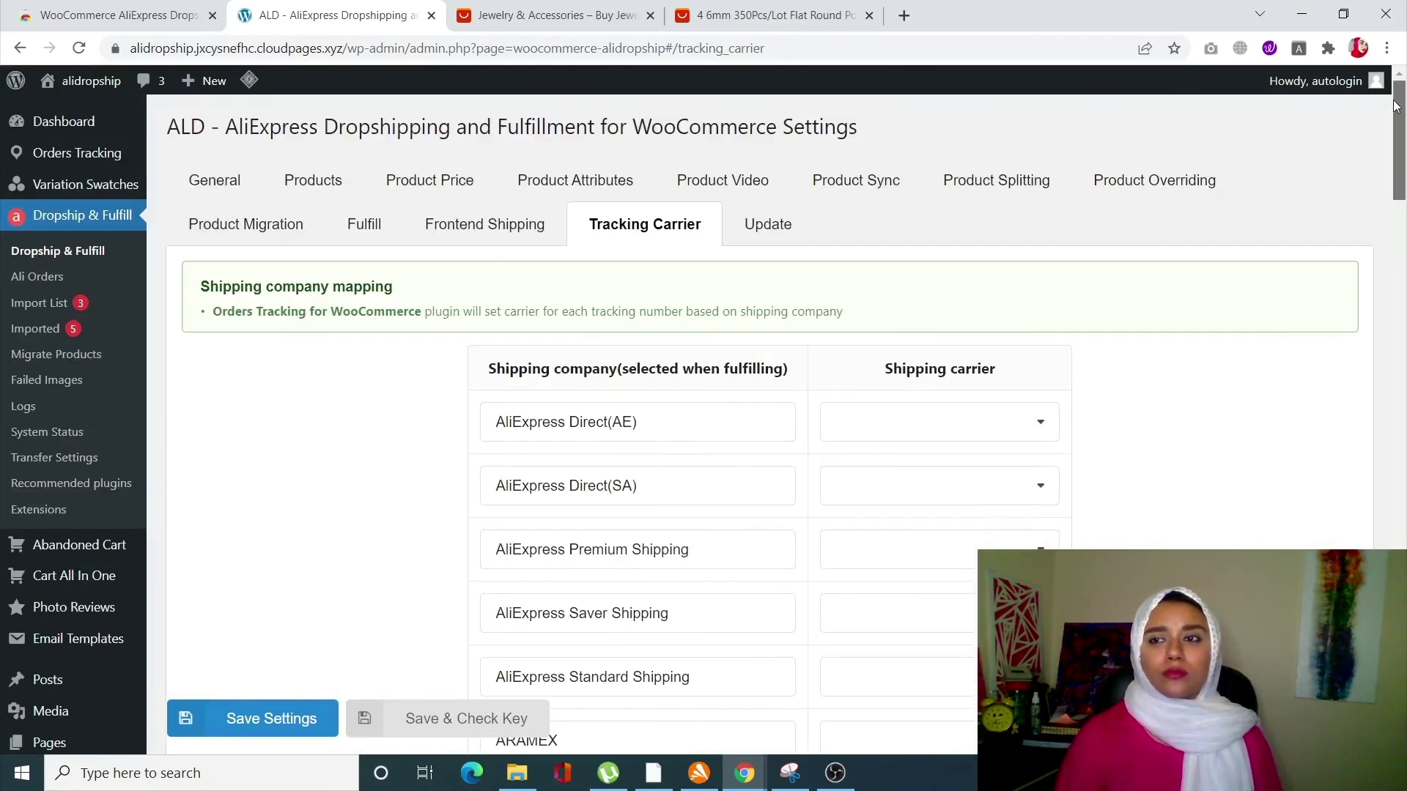
# Open the Update tab and review the empty auto update key and AliExpress API sections.
pyautogui.click(778, 226)
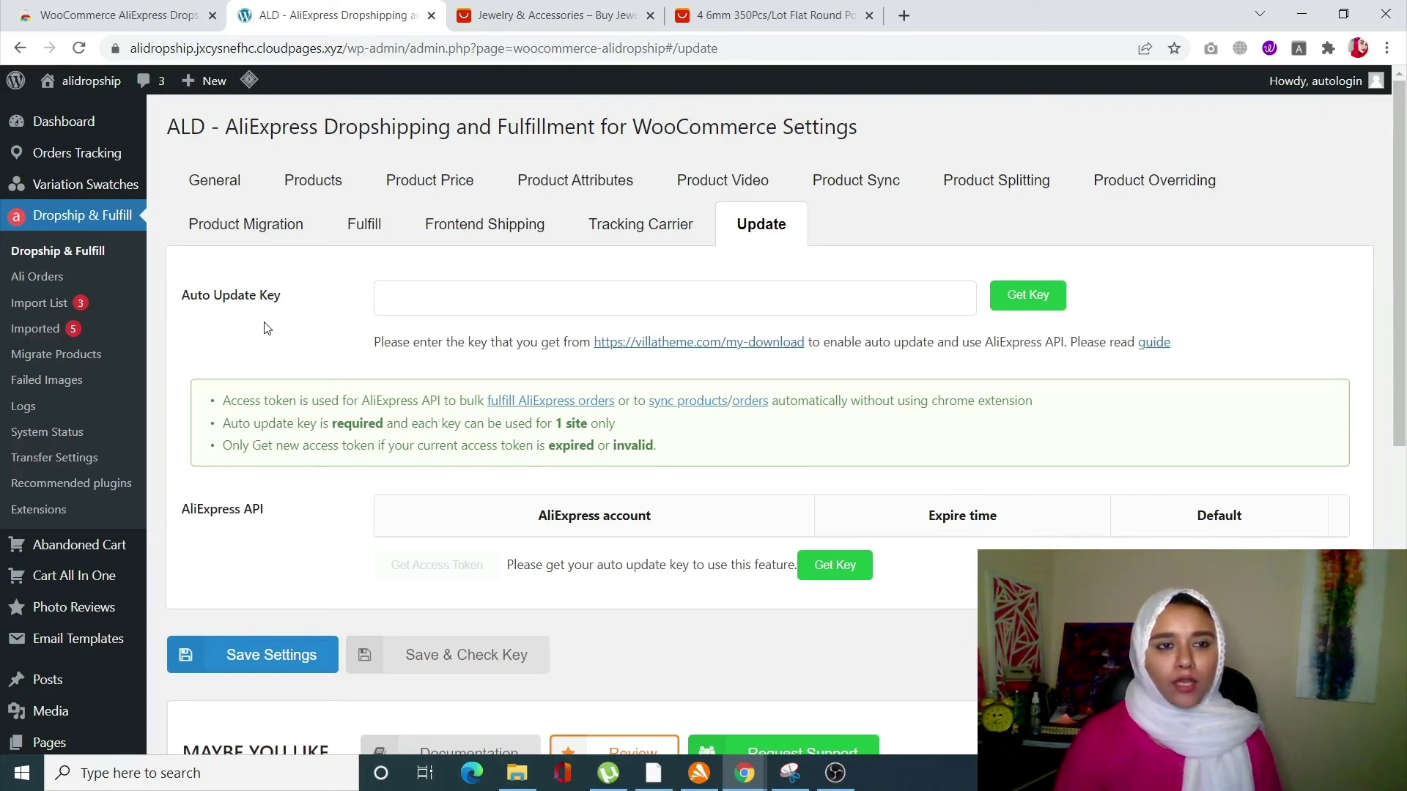
pyautogui.scroll(-1, 266, 327)
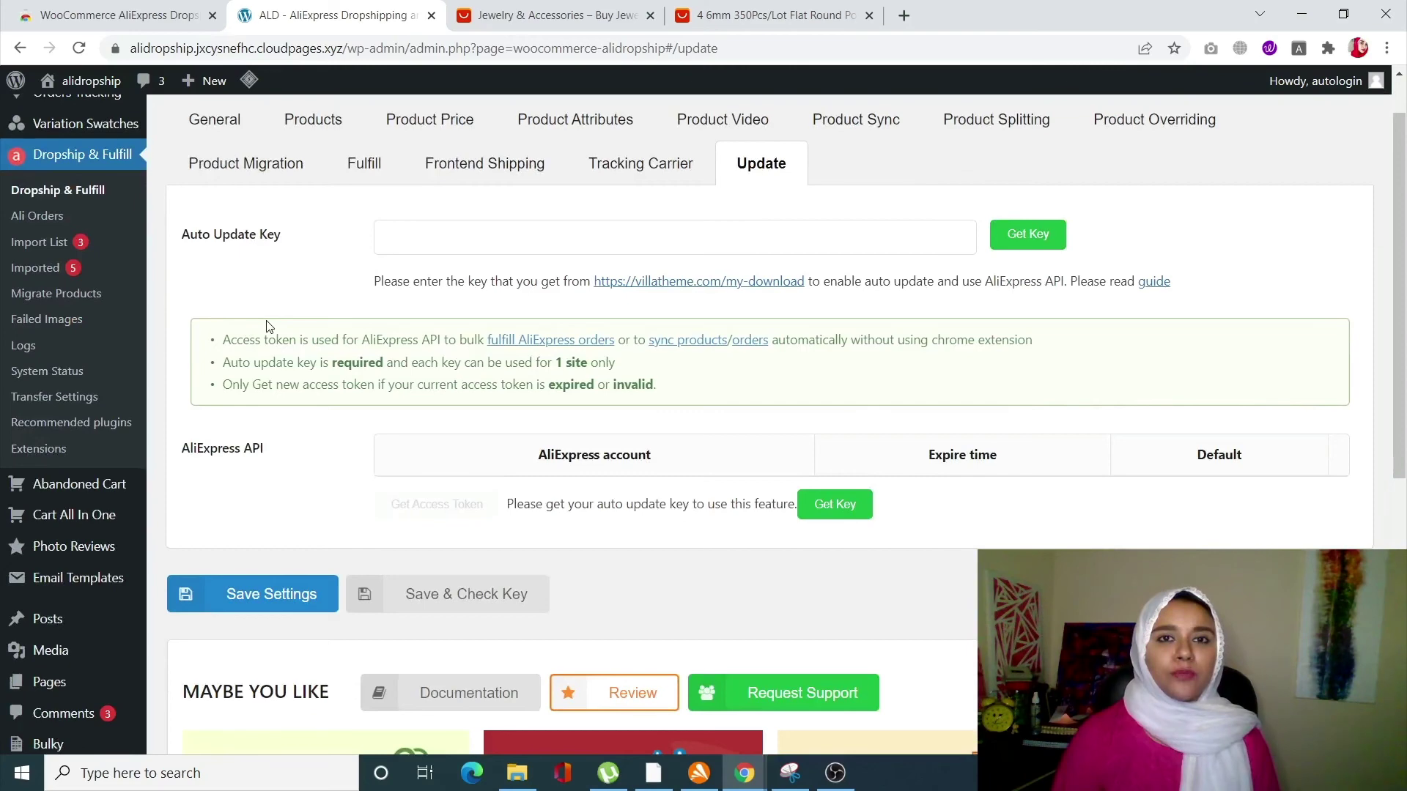
pyautogui.scroll(-1, 168, 383)
pyautogui.scroll(-5, 168, 383)
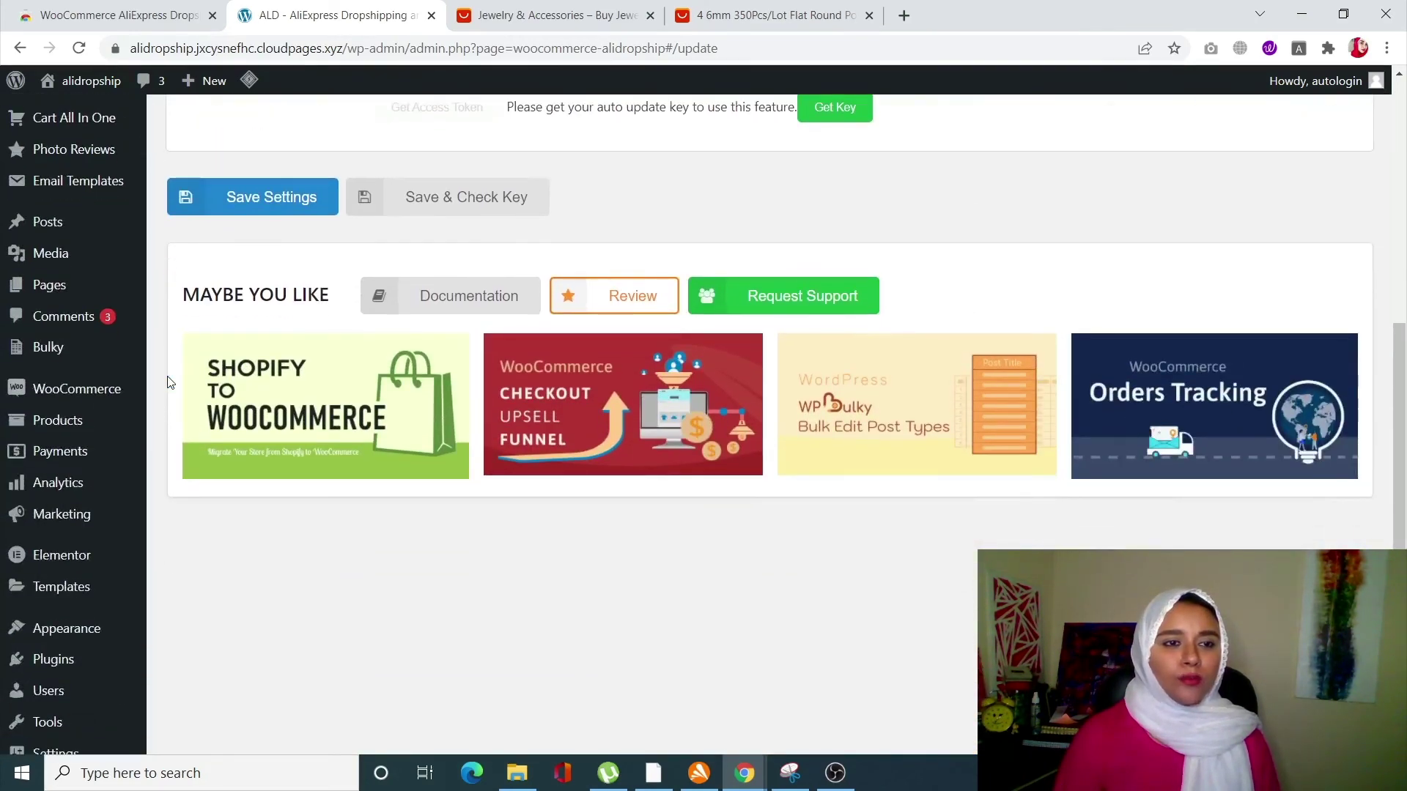
pyautogui.moveTo(126, 416)
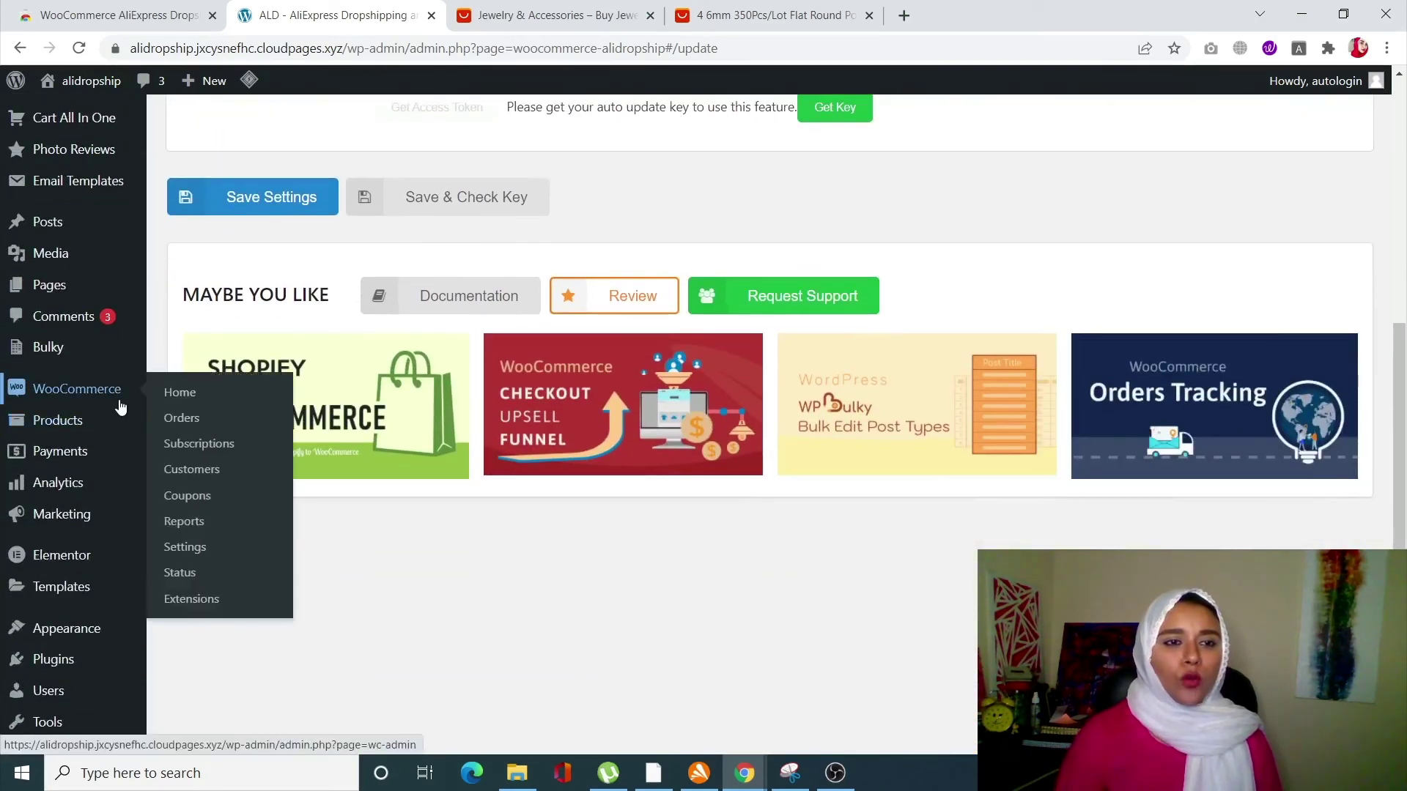
# Open WooCommerce Orders and scroll the 351-order list, mostly On hold or Cancelled.
pyautogui.click(230, 428)
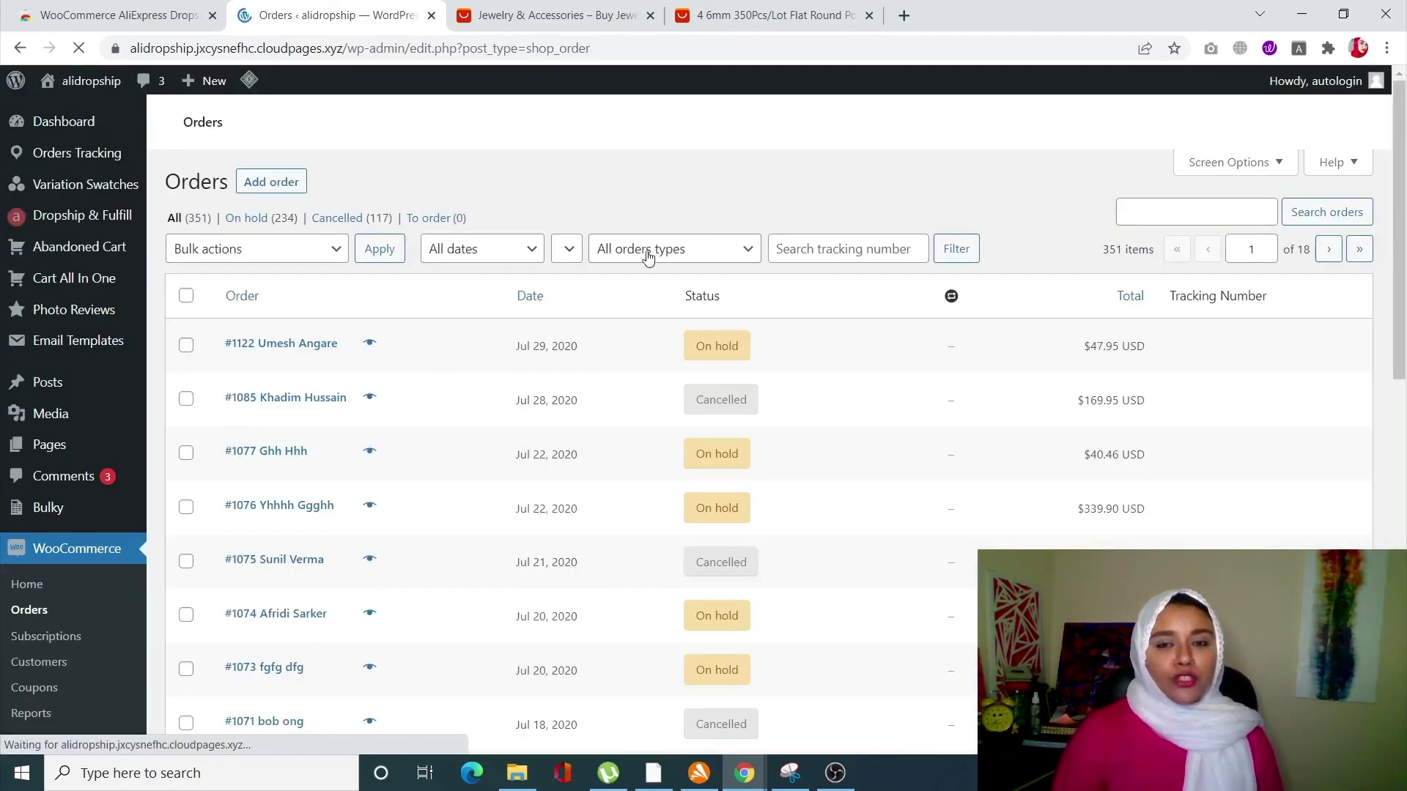
pyautogui.scroll(-8, 576, 586)
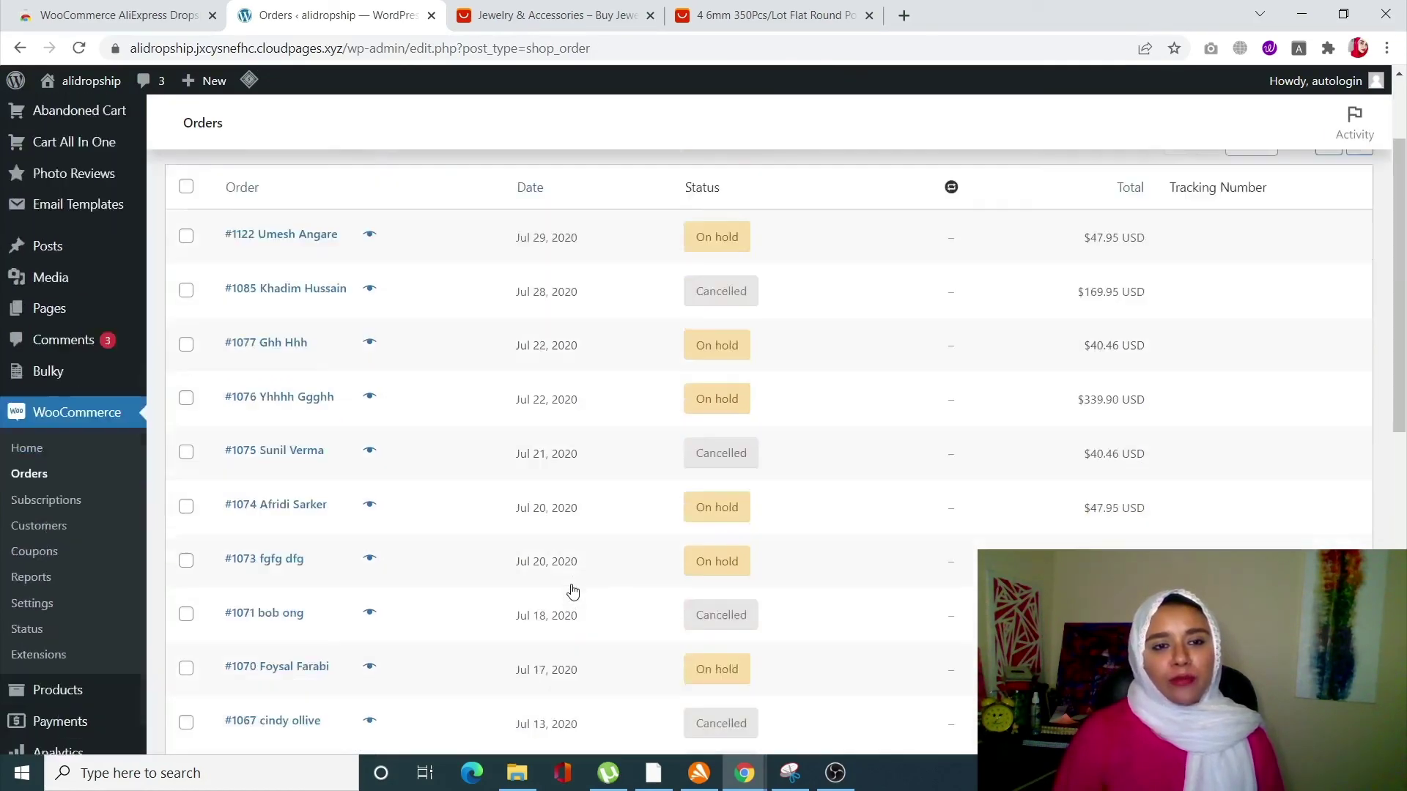
pyautogui.scroll(-4, 574, 590)
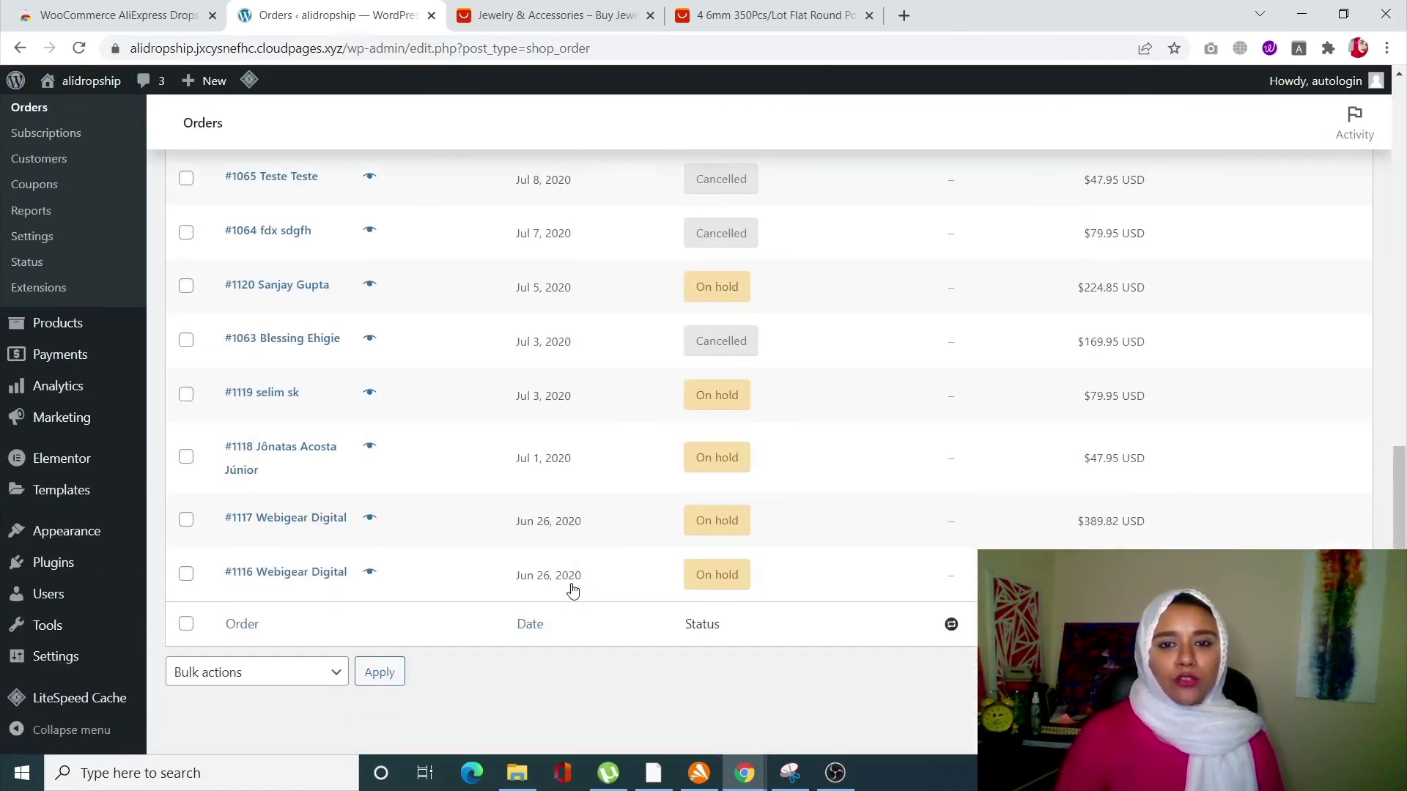
pyautogui.scroll(6, 574, 590)
pyautogui.scroll(3, 573, 589)
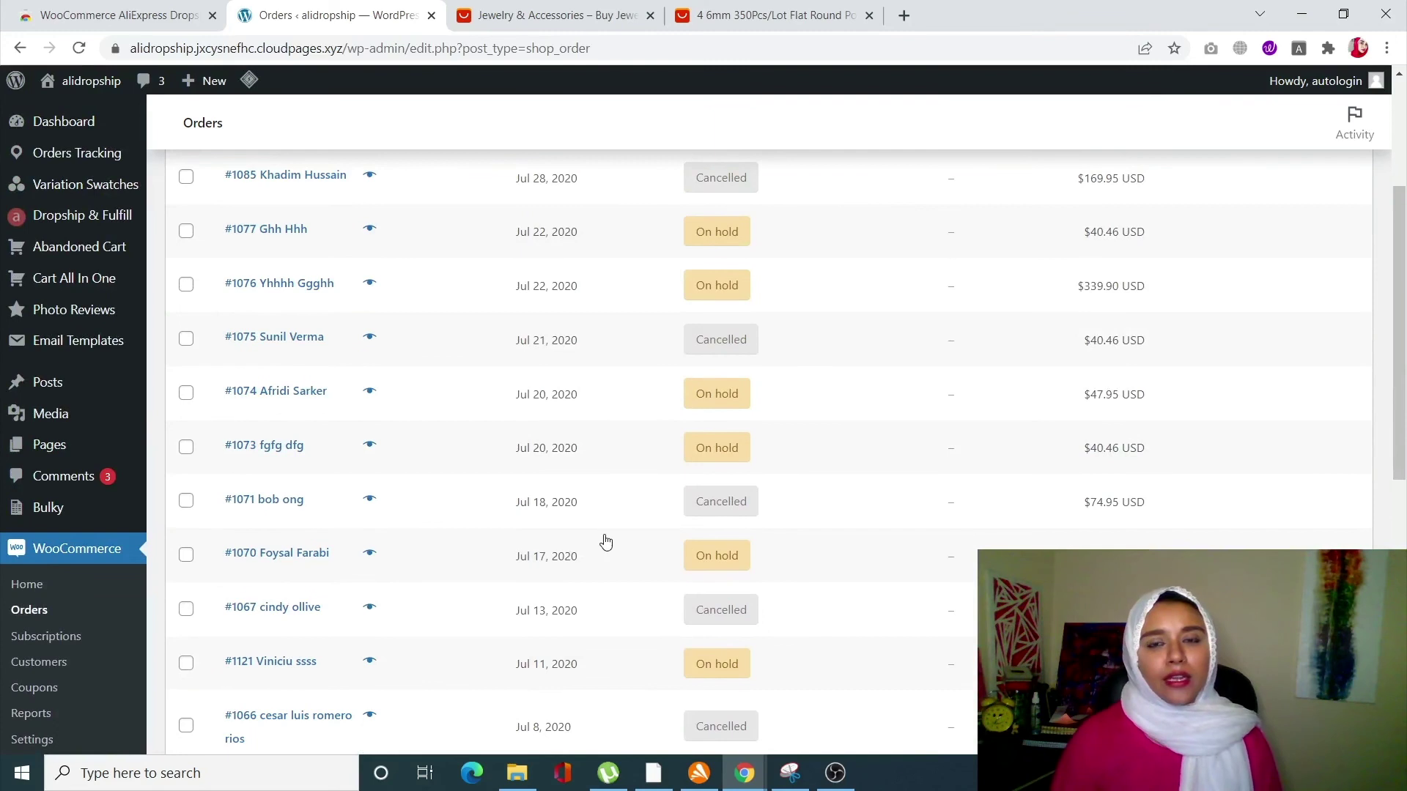
pyautogui.scroll(3, 605, 540)
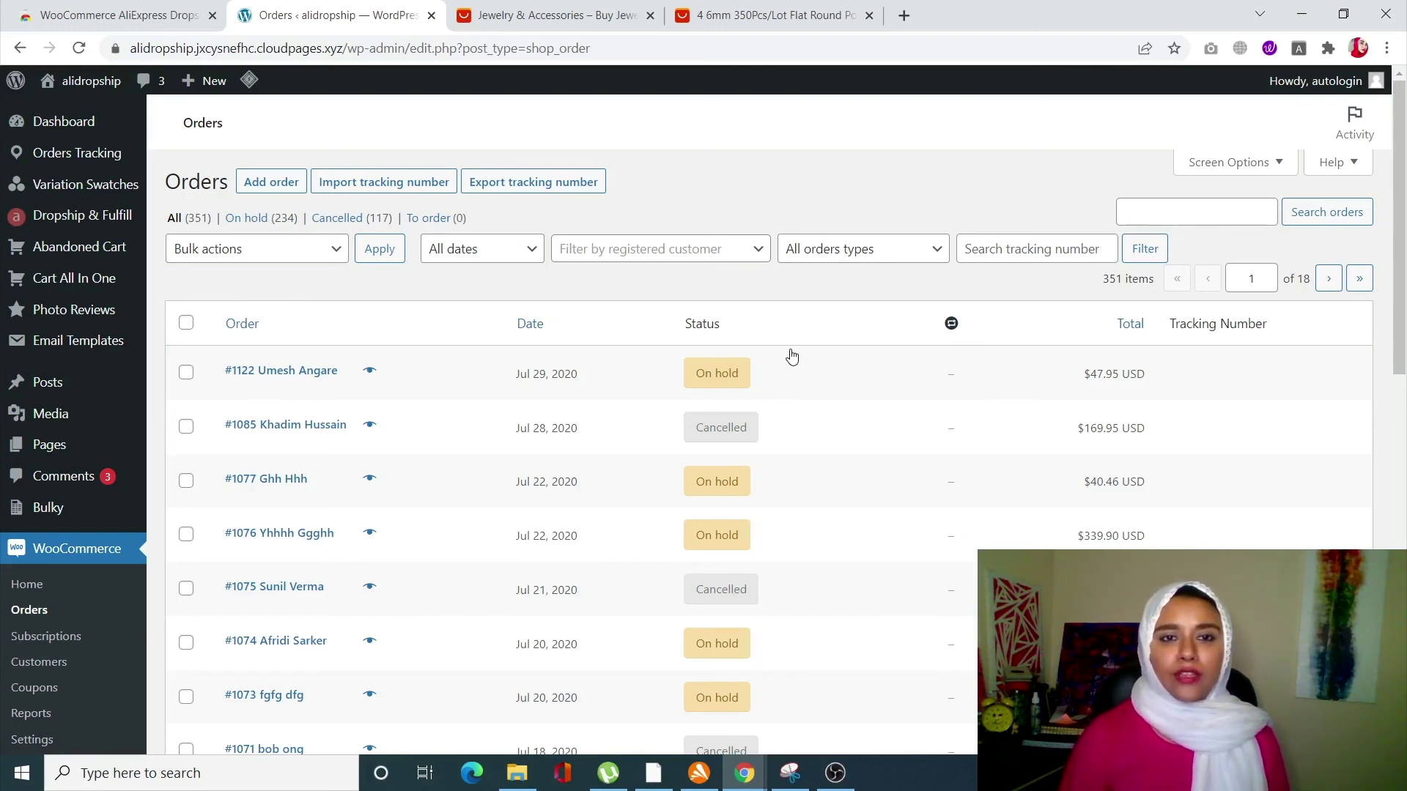
pyautogui.scroll(-9, 685, 322)
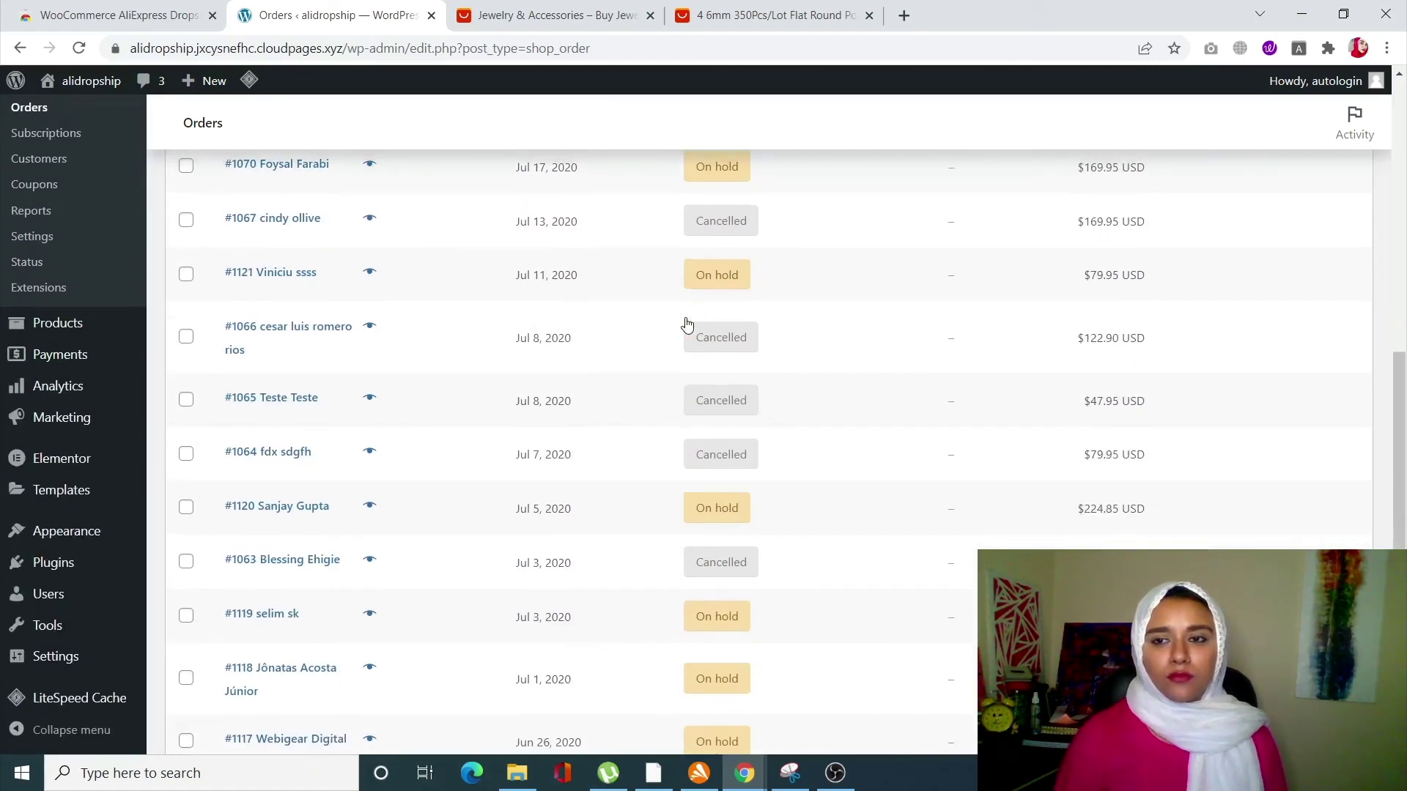
pyautogui.scroll(-3, 687, 324)
pyautogui.scroll(5, 684, 320)
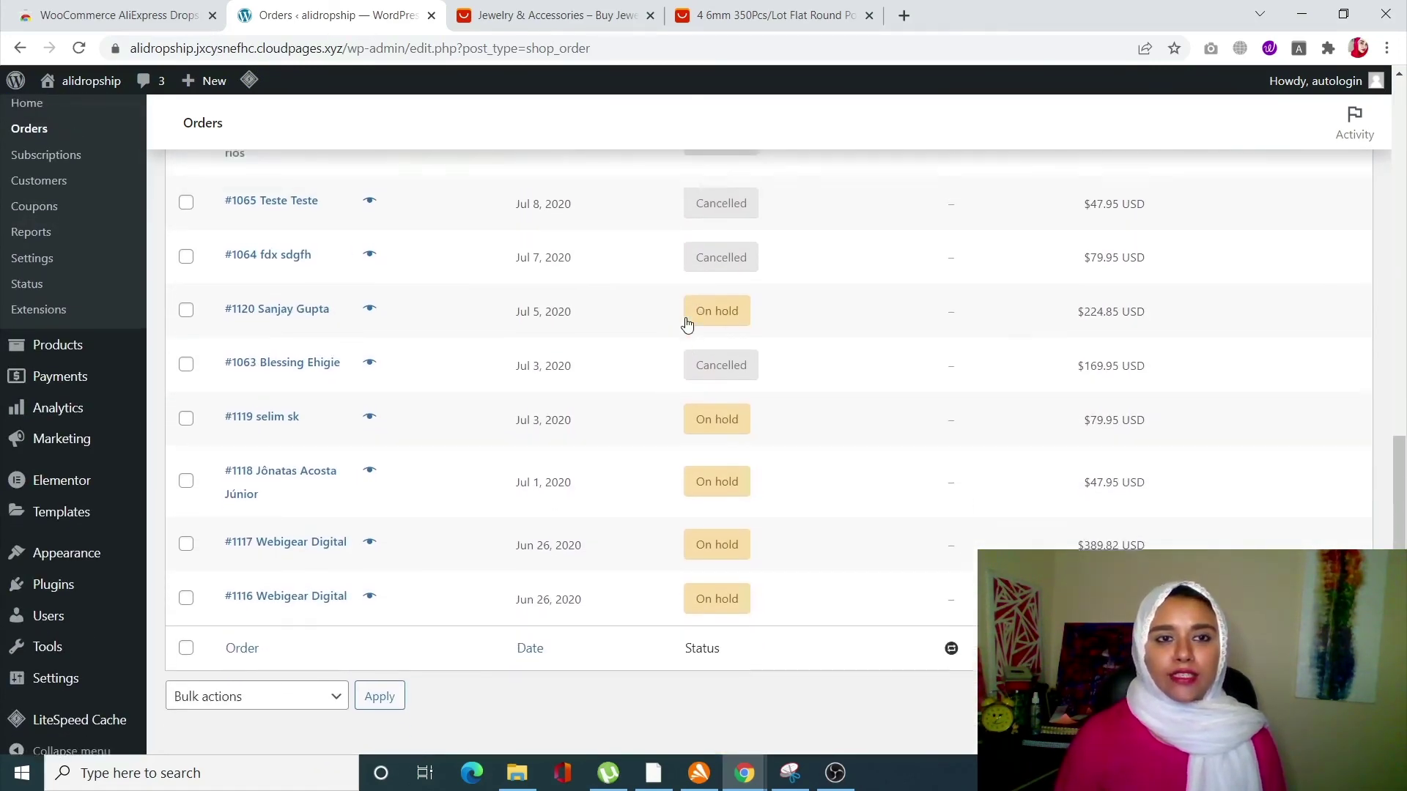
pyautogui.moveTo(1401, 385); pyautogui.dragTo(1405, 182)
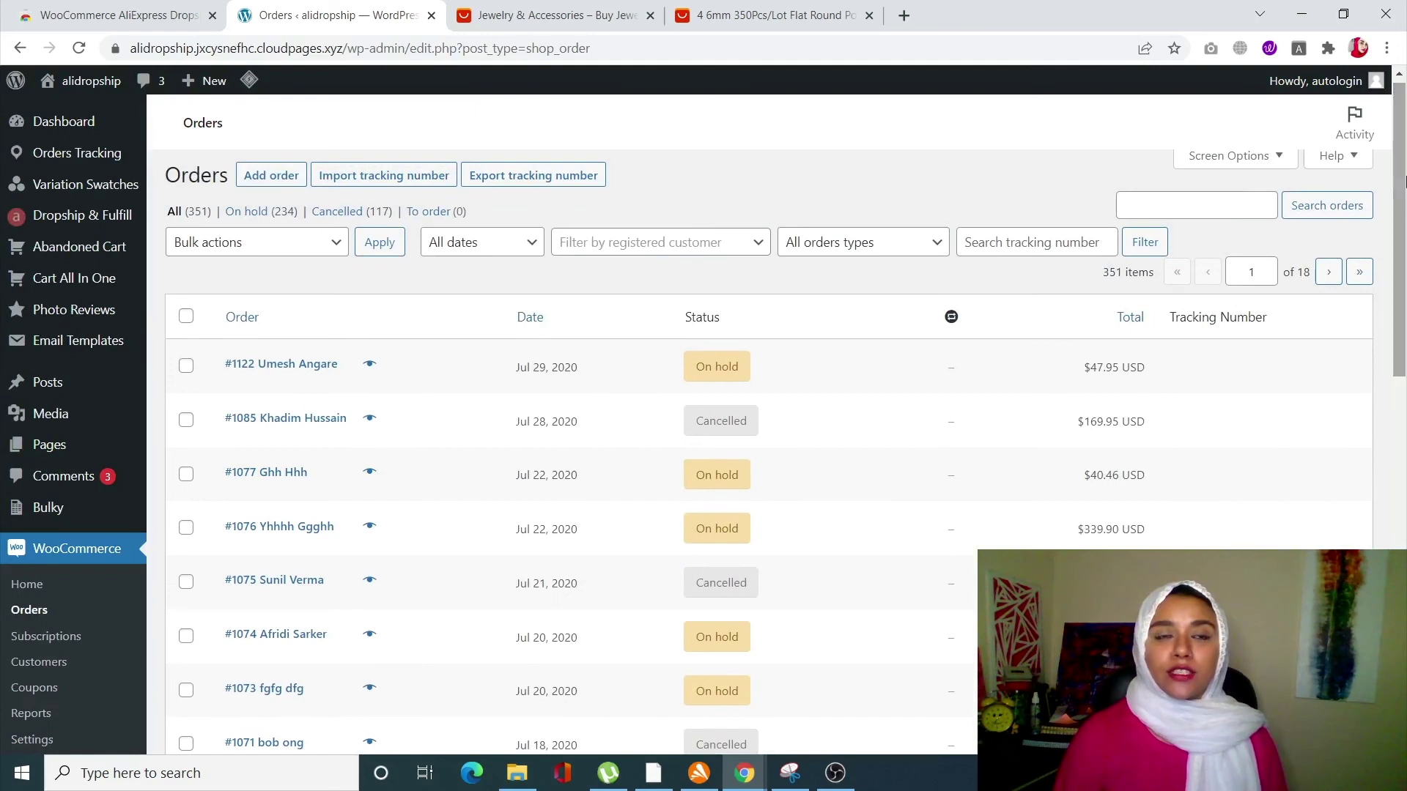